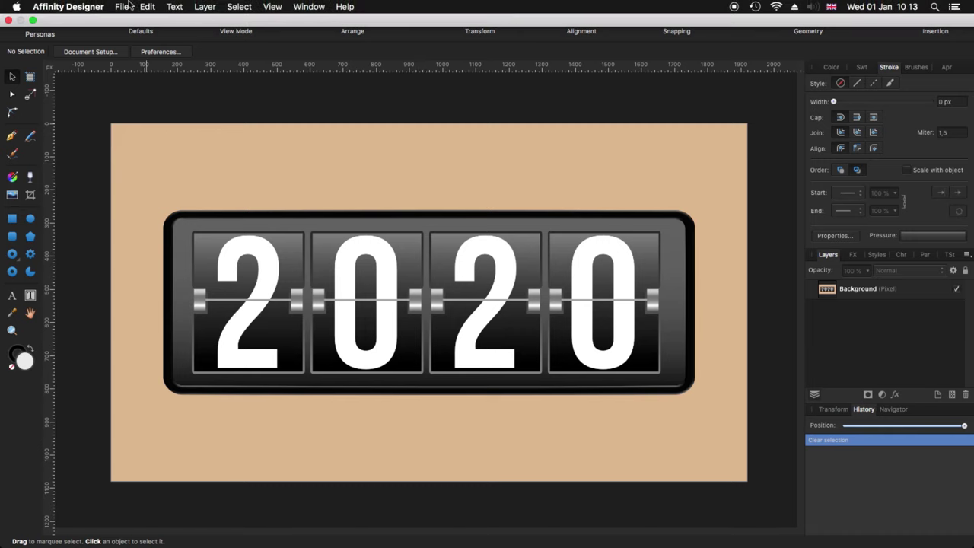
# Create a new document of 1920 × 1080 px at 300 DPI.
pyautogui.click(122, 8)
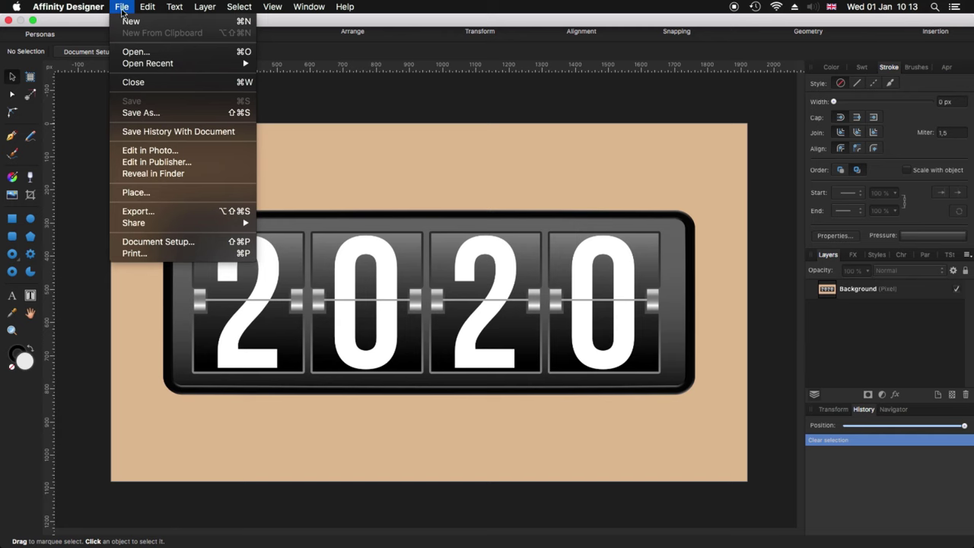
pyautogui.click(130, 22)
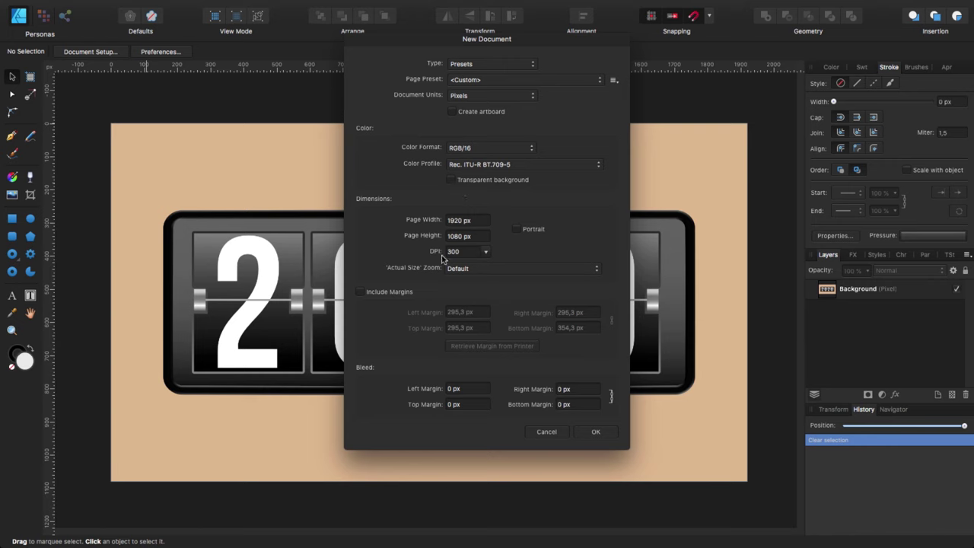
pyautogui.click(597, 432)
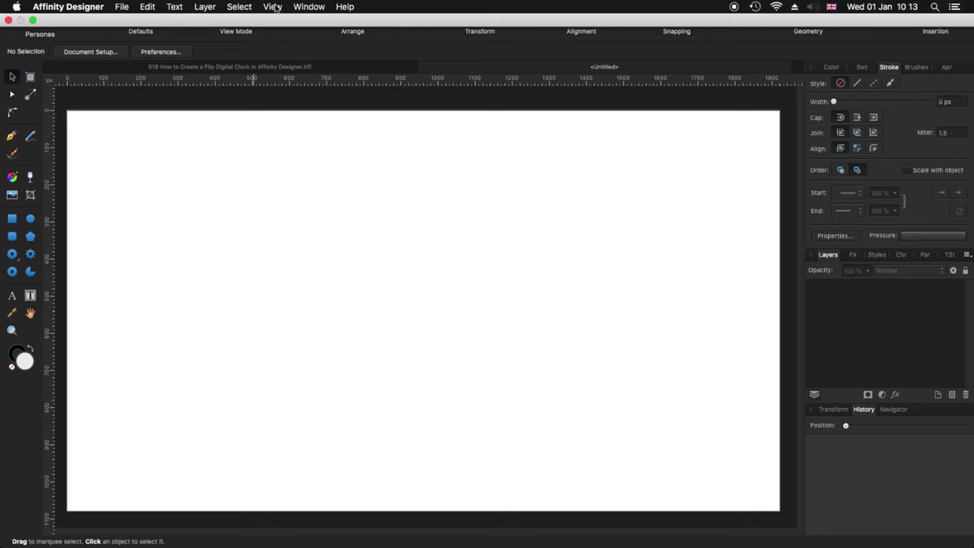
pyautogui.click(272, 7)
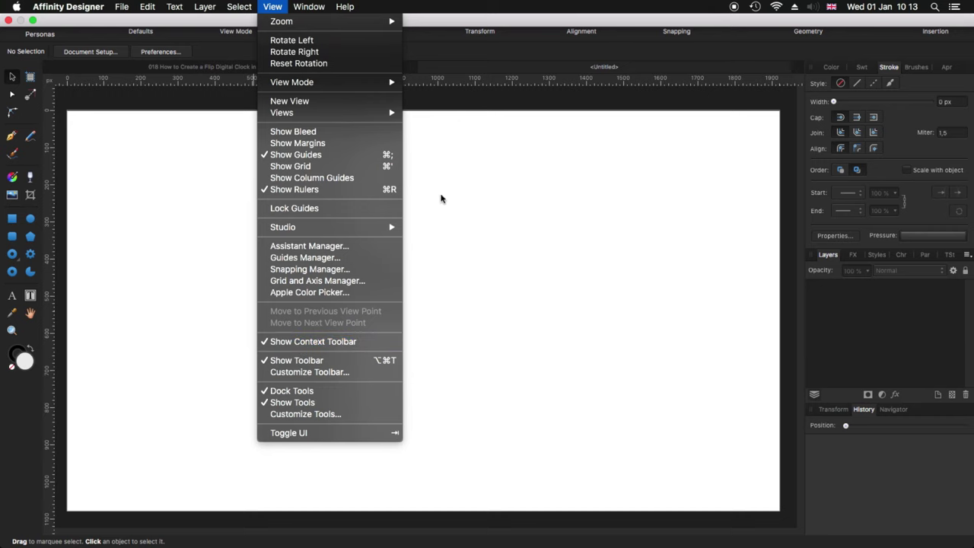
pyautogui.click(441, 201)
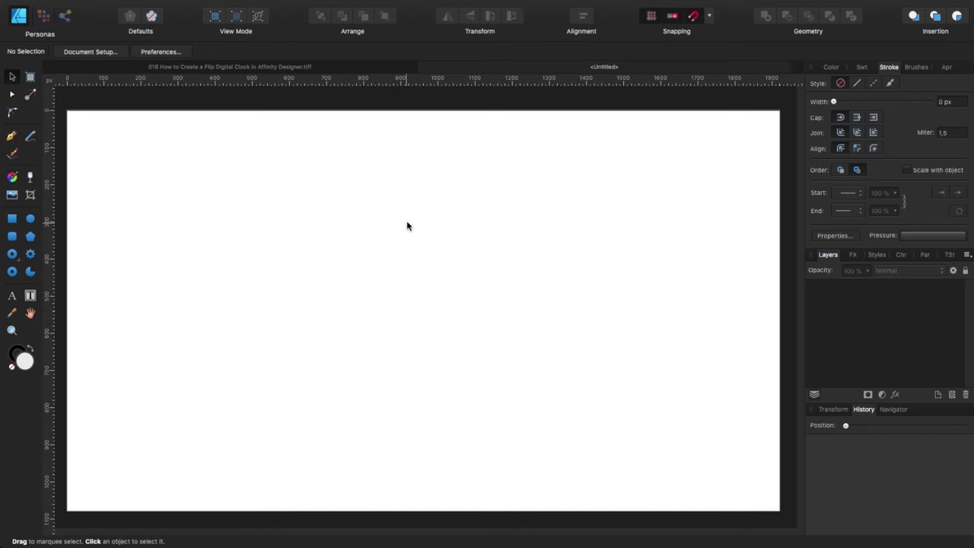
# Draw a rectangle about 250 px wide and 375 px high in the upper middle of the page.
pyautogui.click(13, 220)
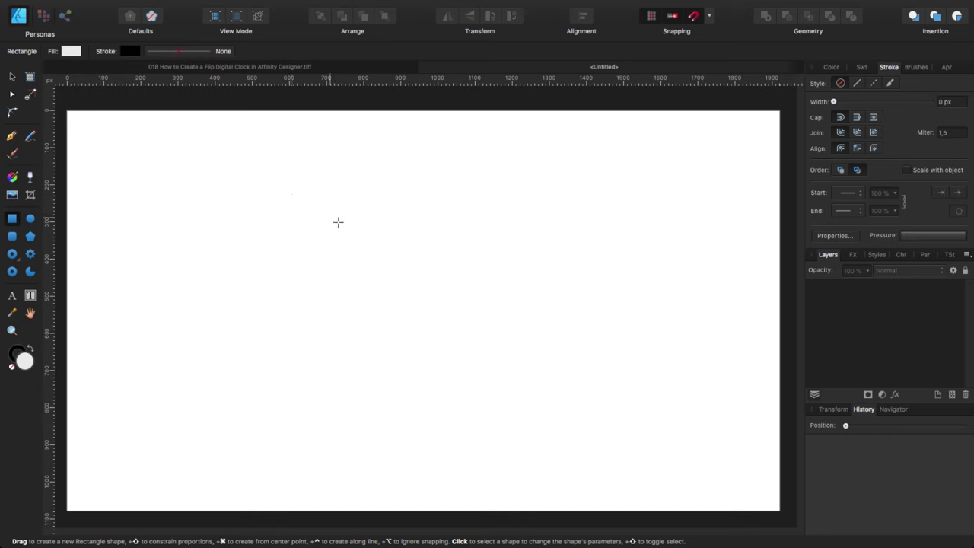
pyautogui.click(831, 410)
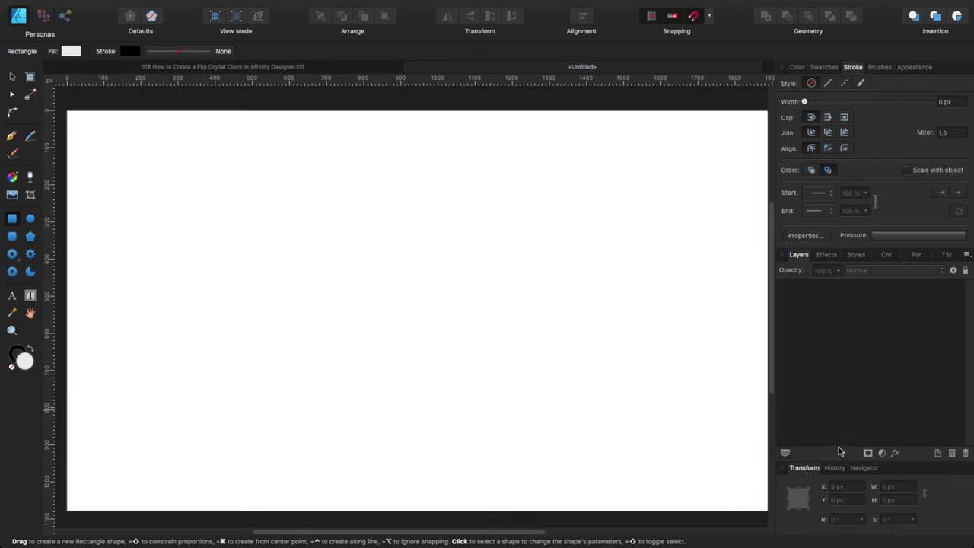
pyautogui.moveTo(285, 201)
pyautogui.mouseDown()
pyautogui.moveTo(337, 287)
pyautogui.moveTo(398, 337)
pyautogui.moveTo(377, 339)
pyautogui.mouseUp()
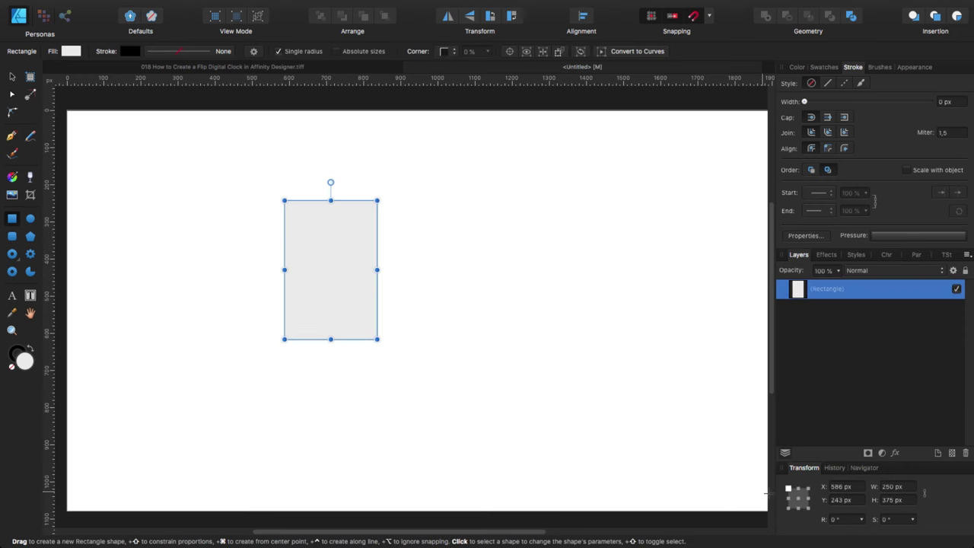
# Set the rectangle's width to 242 px and its height to 308 px.
pyautogui.moveTo(906, 487); pyautogui.dragTo(864, 490)
pyautogui.write('242')
pyautogui.press('Tab')
pyautogui.write('30')
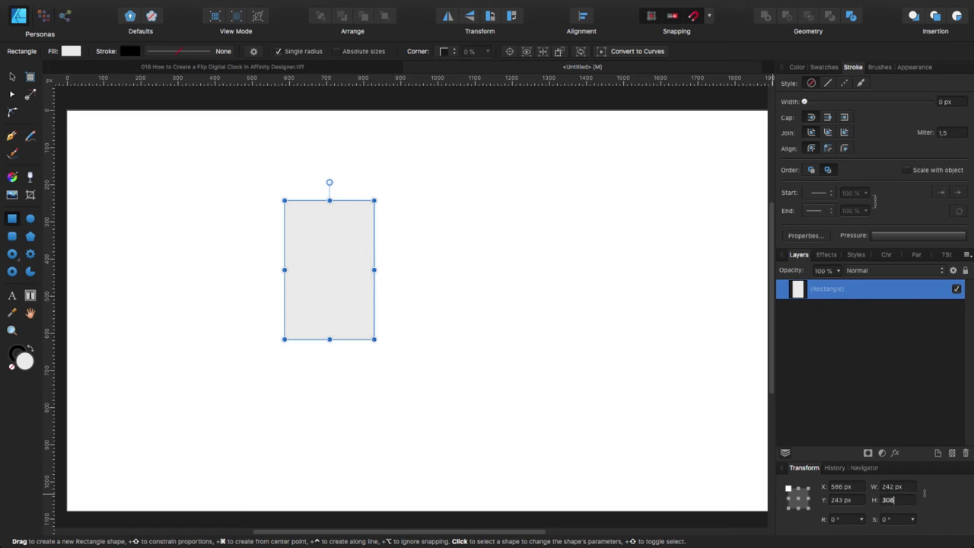
pyautogui.write('8')
pyautogui.press('Return')
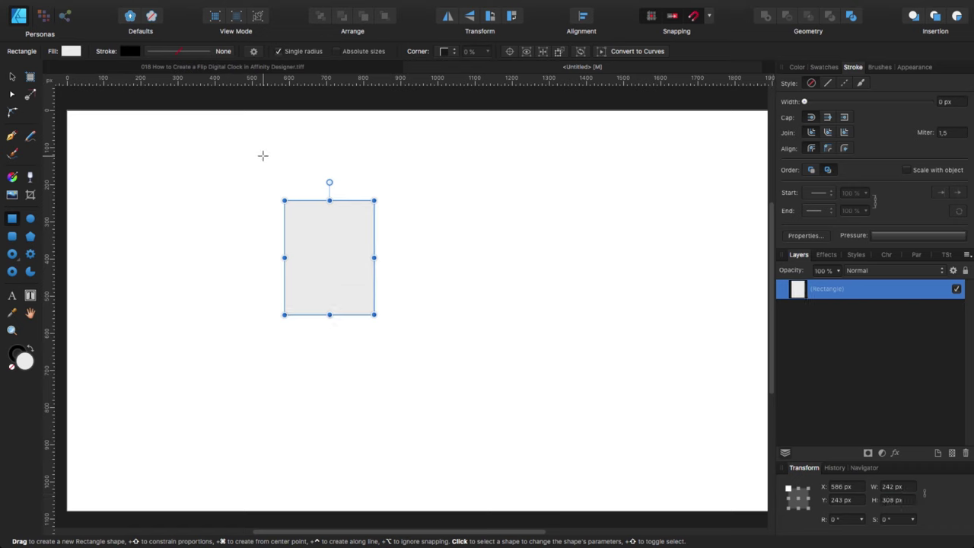
# Move the rectangle closer to the page centre, to about X 743 px and Y 274 px.
pyautogui.click(14, 78)
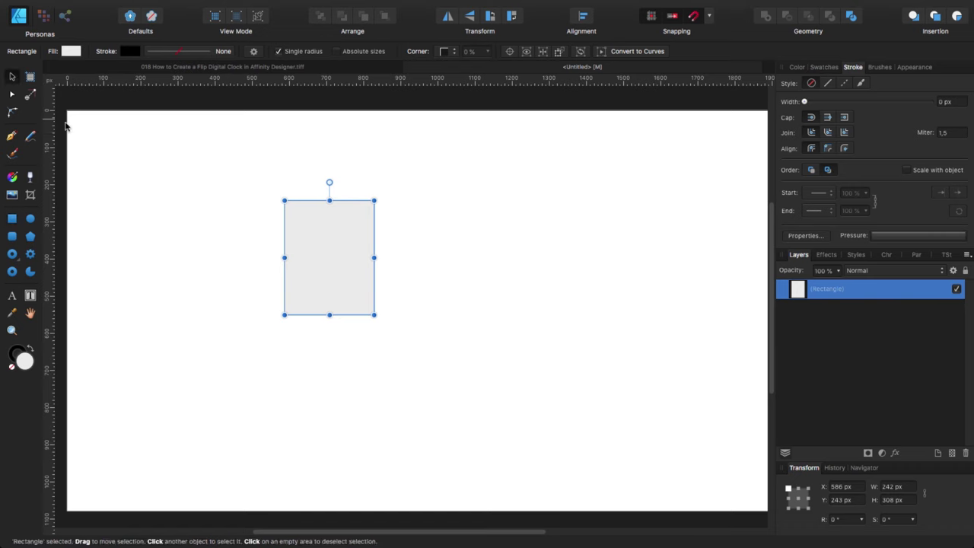
pyautogui.moveTo(328, 270); pyautogui.dragTo(387, 280)
pyautogui.click(468, 279)
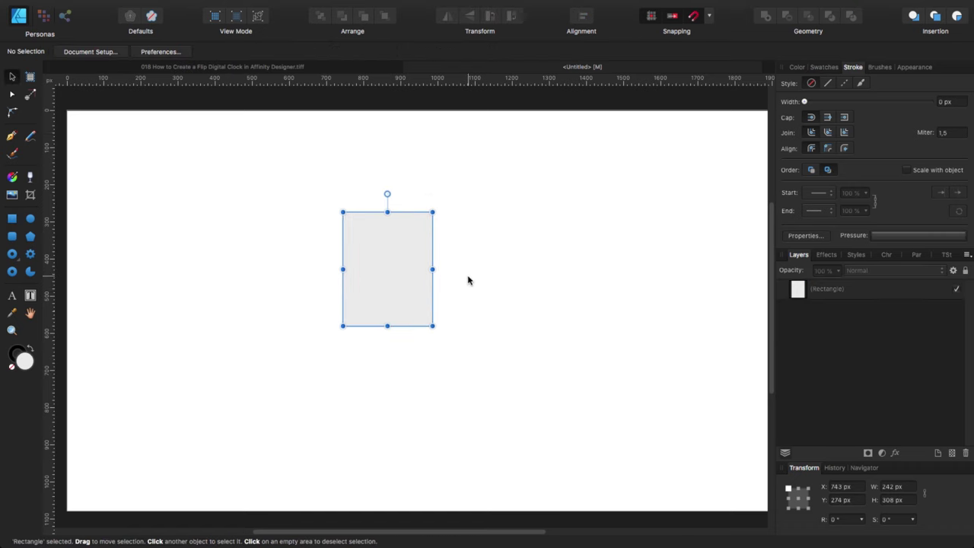
pyautogui.click(404, 290)
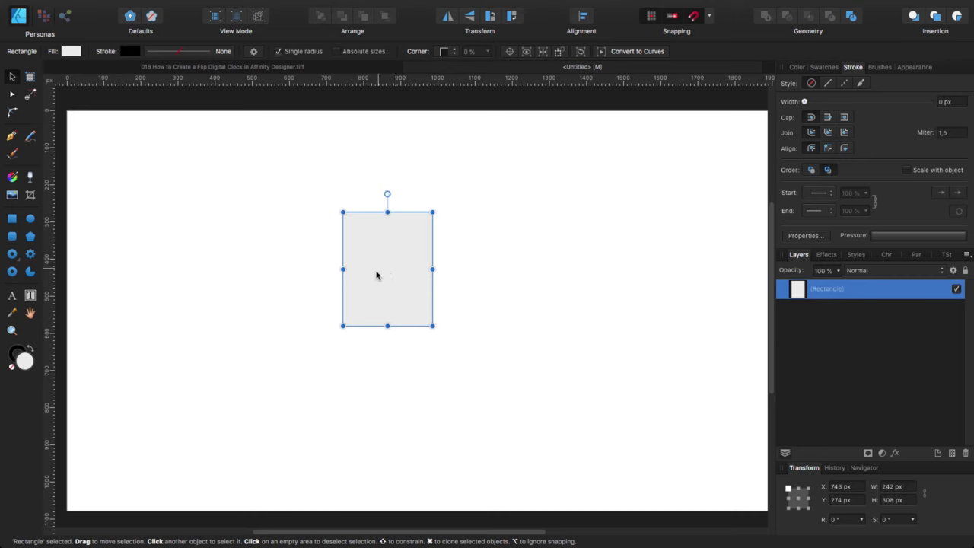
# Draw a small rectangle beside the large one on its left and size it to 30 px wide by 61 px high.
pyautogui.click(12, 218)
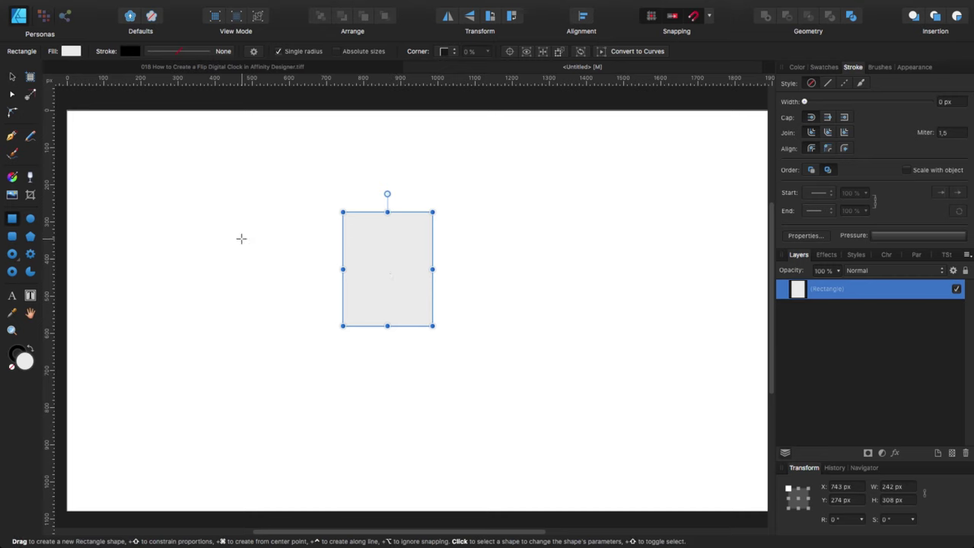
pyautogui.moveTo(241, 237); pyautogui.dragTo(271, 280)
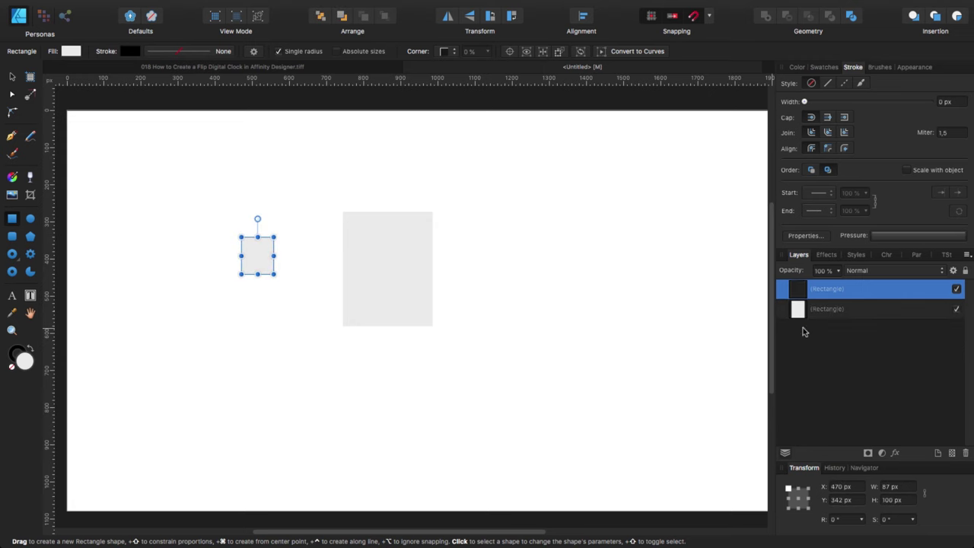
pyautogui.click(889, 489)
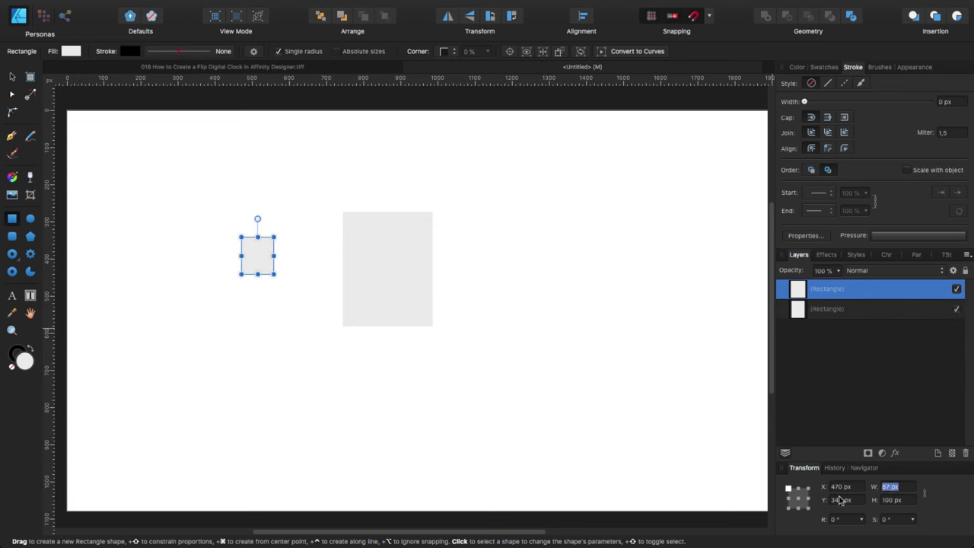
pyautogui.write('30')
pyautogui.press('Tab')
pyautogui.write('61')
pyautogui.press('Return')
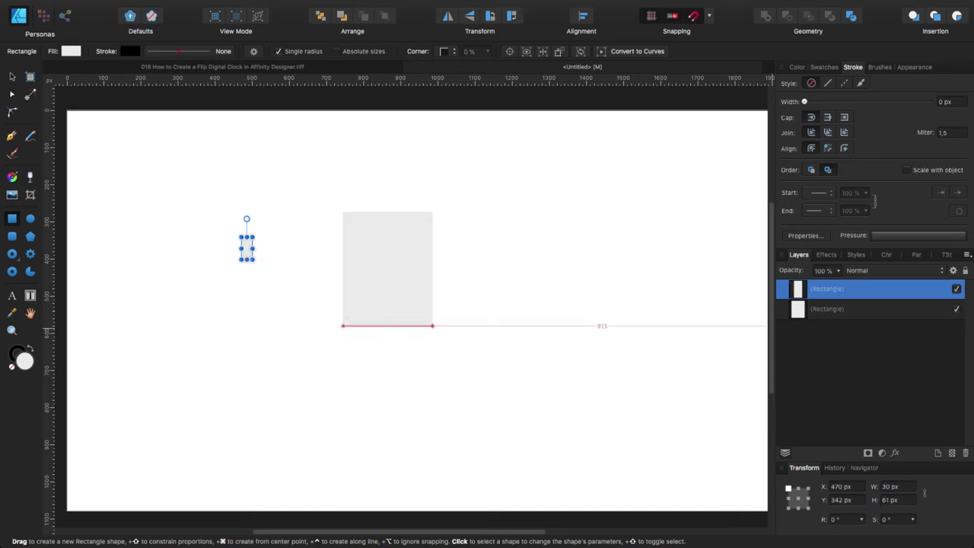
# Fill the small rectangle with bright yellow, using hue 62, saturation 100 and lightness 58.
pyautogui.click(14, 79)
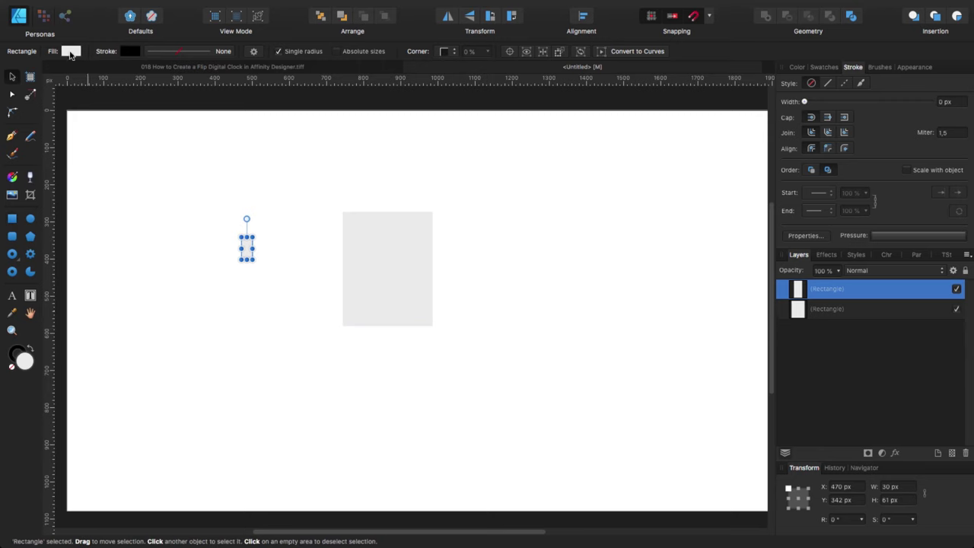
pyautogui.click(72, 53)
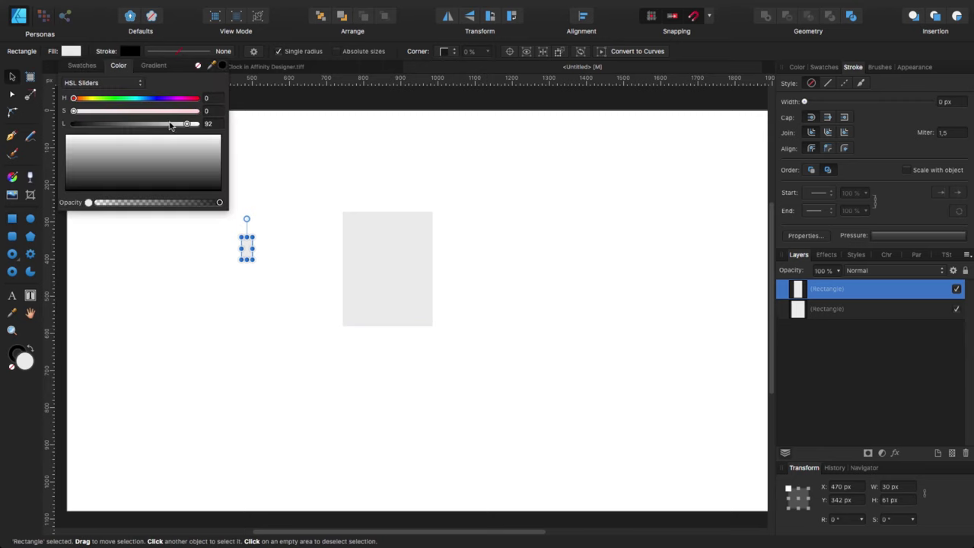
pyautogui.moveTo(187, 125); pyautogui.dragTo(197, 124)
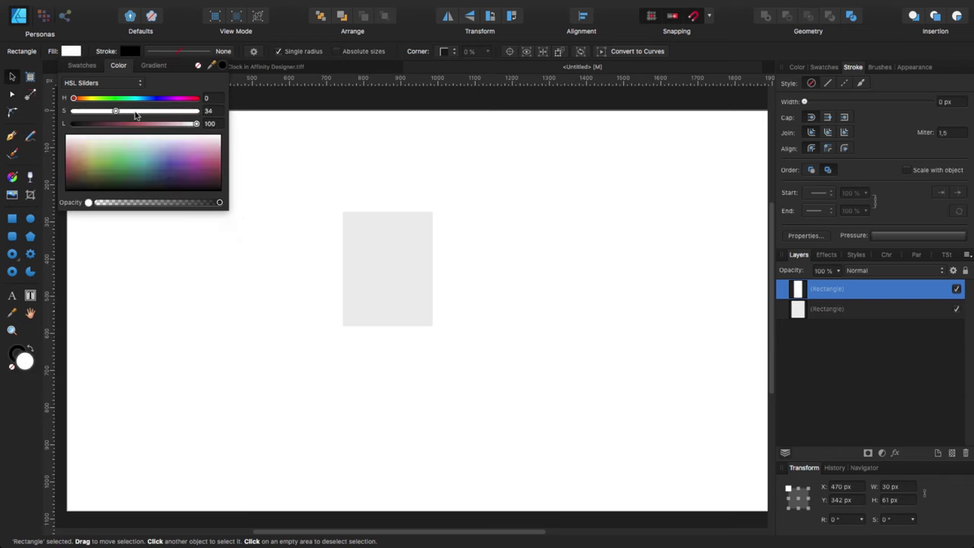
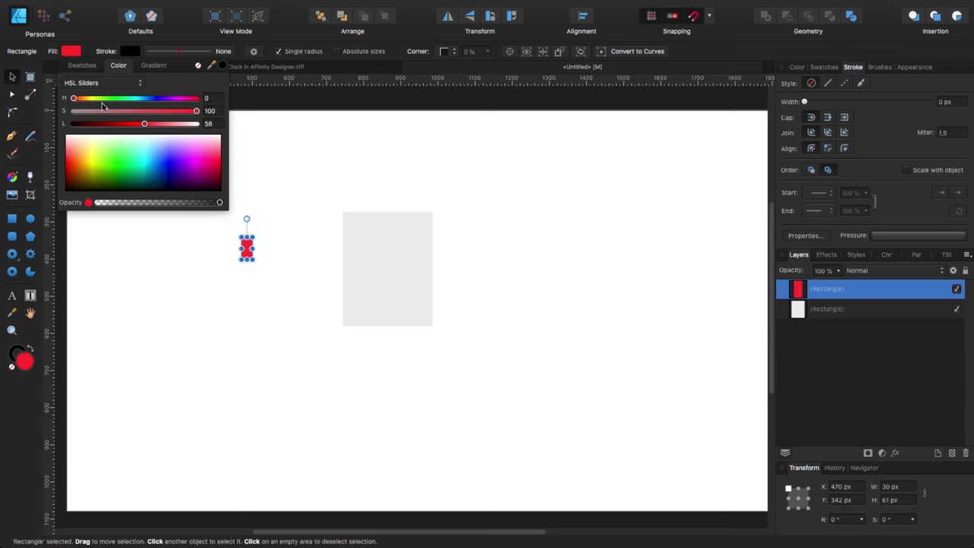
pyautogui.moveTo(82, 100); pyautogui.dragTo(89, 99)
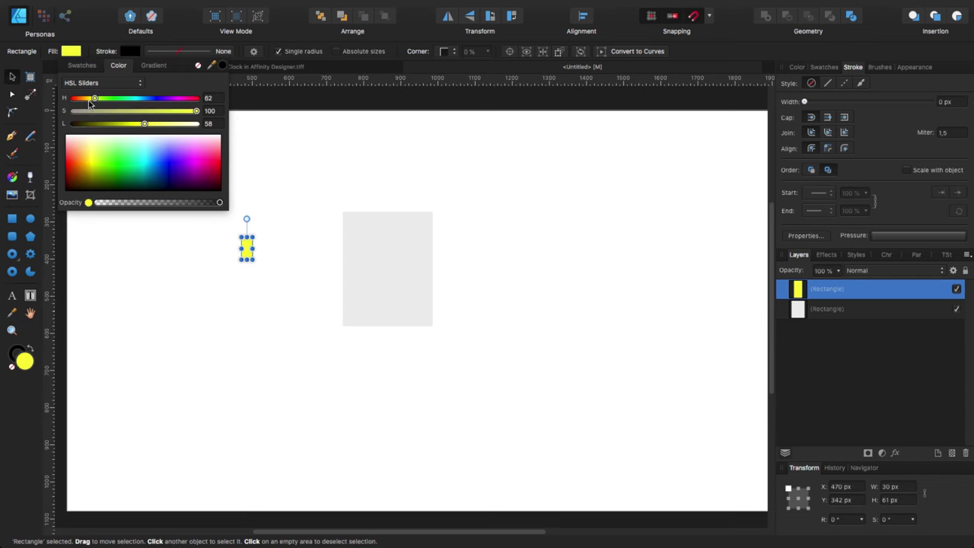
# Fill the large rectangle with a bright mint green.
pyautogui.click(373, 266)
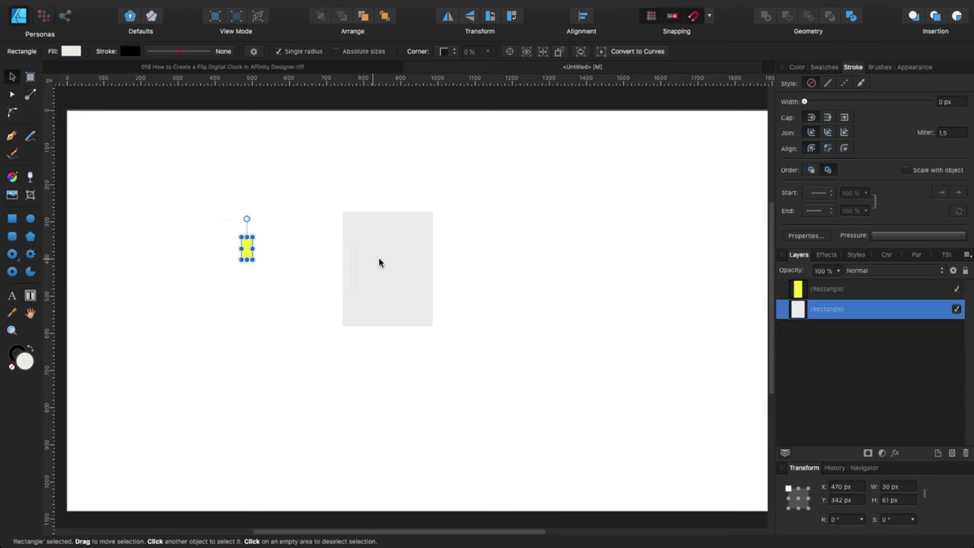
pyautogui.click(70, 52)
pyautogui.moveTo(131, 111)
pyautogui.mouseDown()
pyautogui.moveTo(199, 112)
pyautogui.moveTo(135, 134)
pyautogui.moveTo(126, 98)
pyautogui.mouseUp()
pyautogui.click(228, 280)
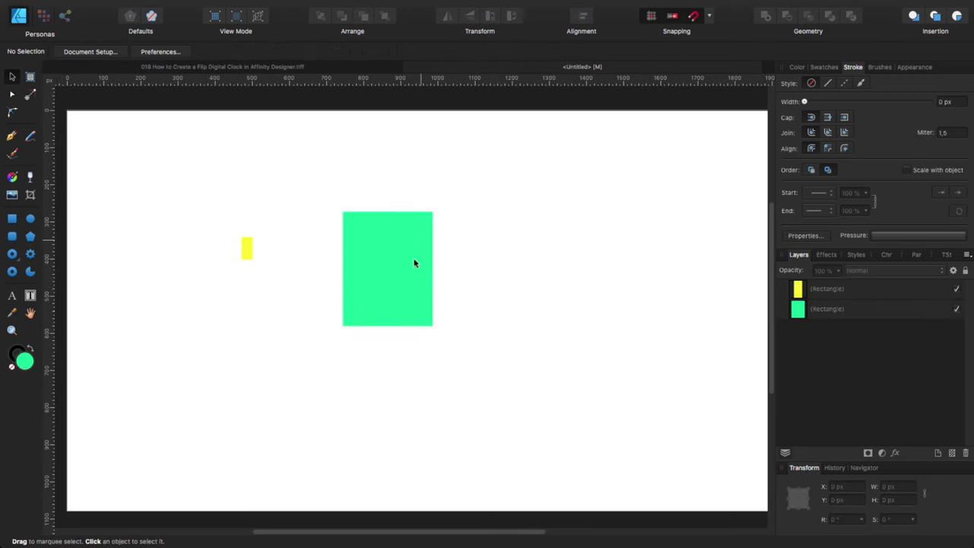
# Snap the yellow rectangle to the inside of the green rectangle's left edge, centred vertically.
pyautogui.click(246, 253)
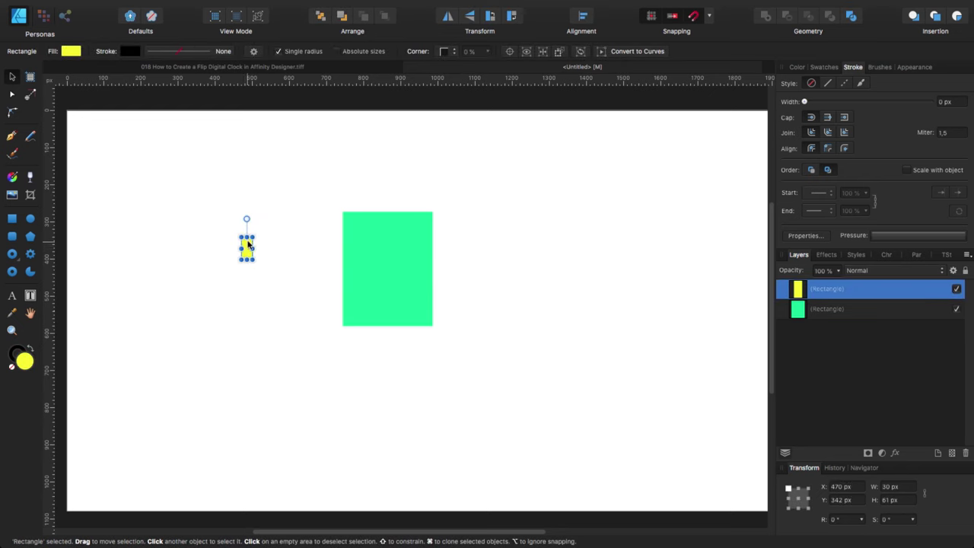
pyautogui.moveTo(245, 252); pyautogui.dragTo(349, 272)
pyautogui.press('super+equal')
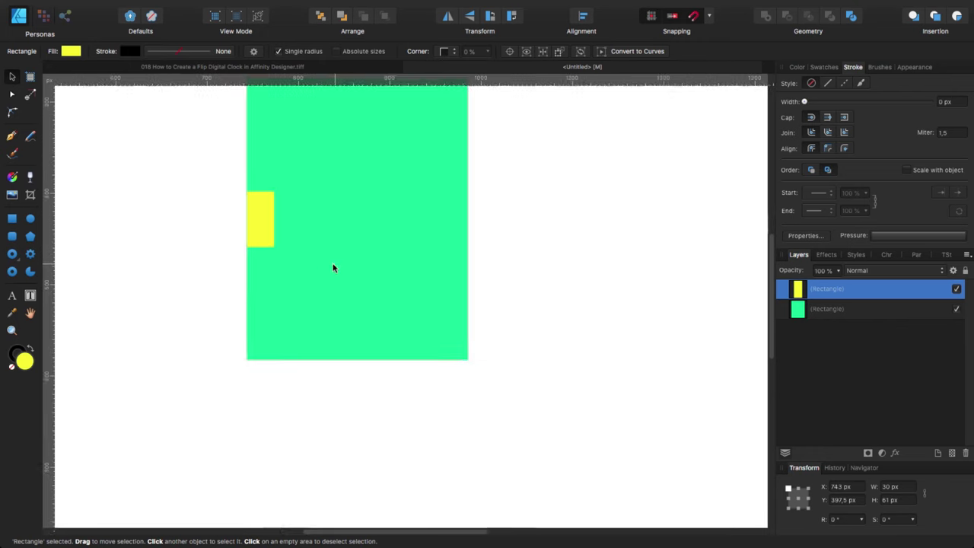
pyautogui.hscroll(-6, 464, 337)
pyautogui.scroll(2, 463, 337)
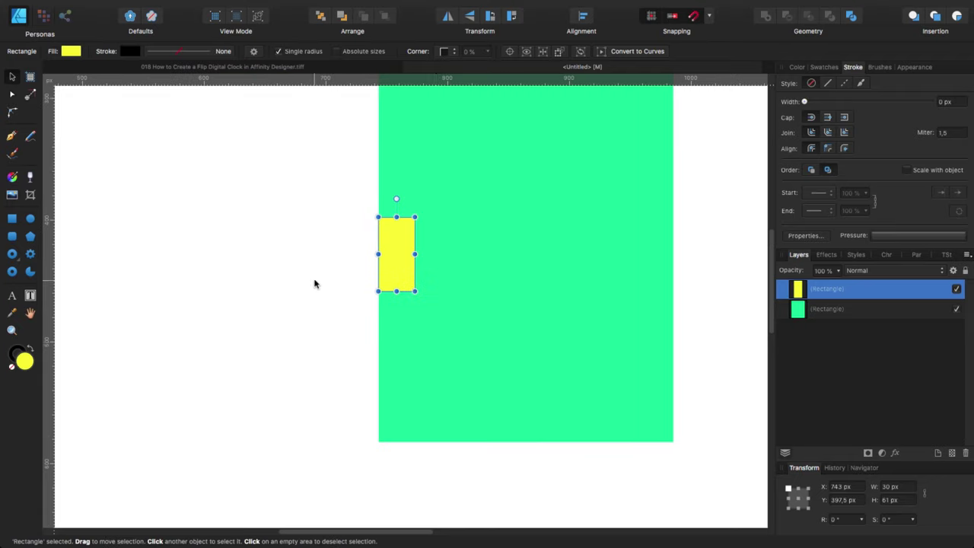
pyautogui.press('super+equal')
pyautogui.press('super+equal')
pyautogui.click(276, 276)
pyautogui.moveTo(353, 228)
pyautogui.mouseDown()
pyautogui.moveTo(365, 230)
pyautogui.moveTo(354, 228)
pyautogui.moveTo(350, 244)
pyautogui.mouseUp()
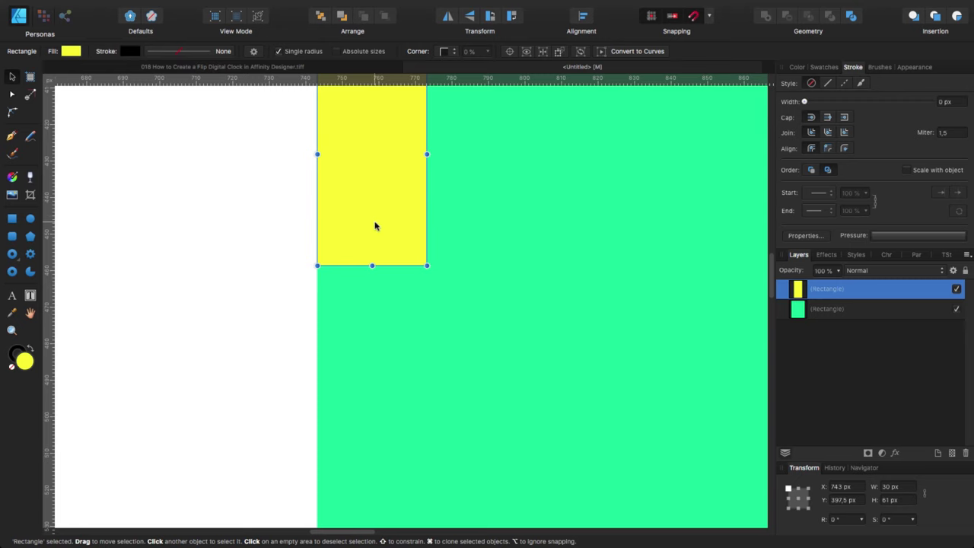
# Duplicate the yellow rectangle and snap the copy to the green rectangle's right edge at the same height.
pyautogui.moveTo(365, 215); pyautogui.dragTo(558, 216)
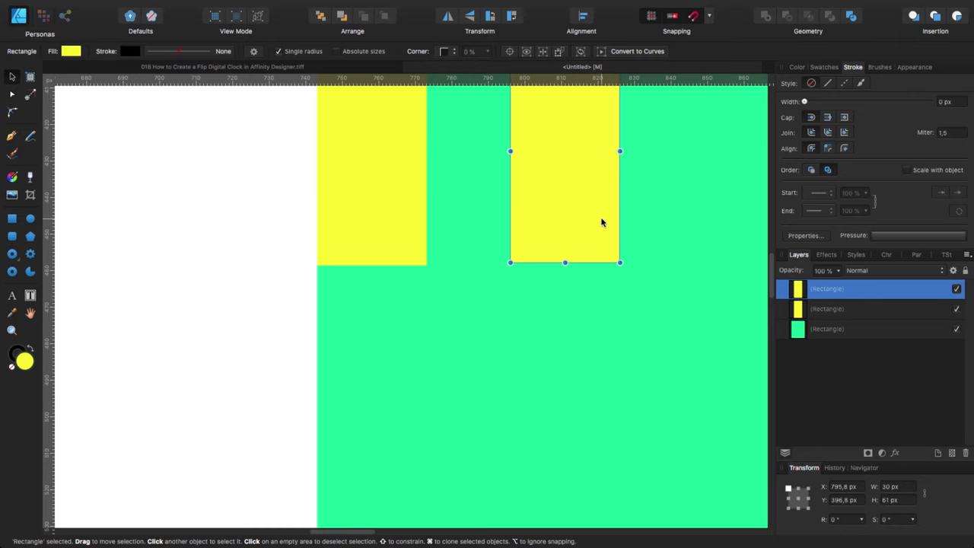
pyautogui.moveTo(684, 234); pyautogui.dragTo(546, 289)
pyautogui.press('super+minus')
pyautogui.press('super+minus')
pyautogui.press('super+minus')
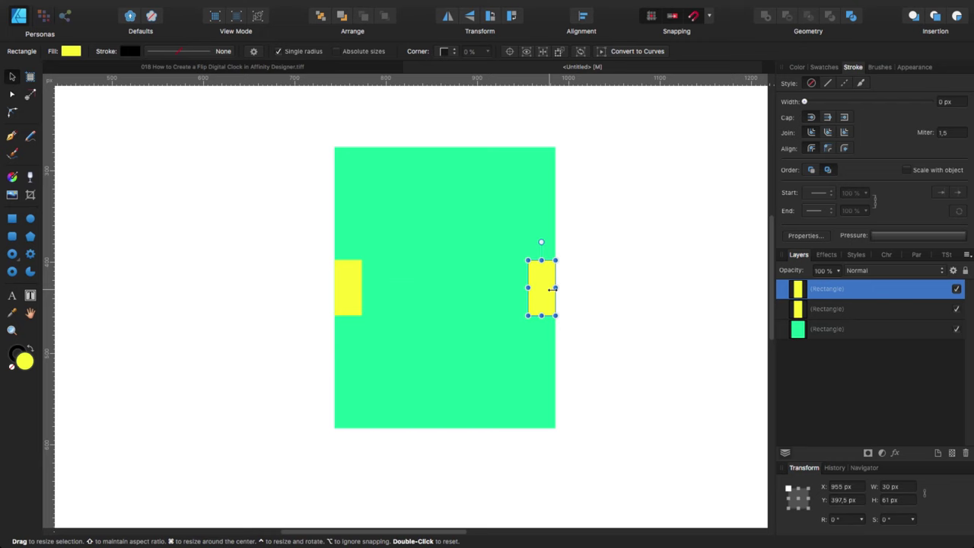
pyautogui.click(615, 294)
pyautogui.moveTo(299, 123); pyautogui.dragTo(632, 466)
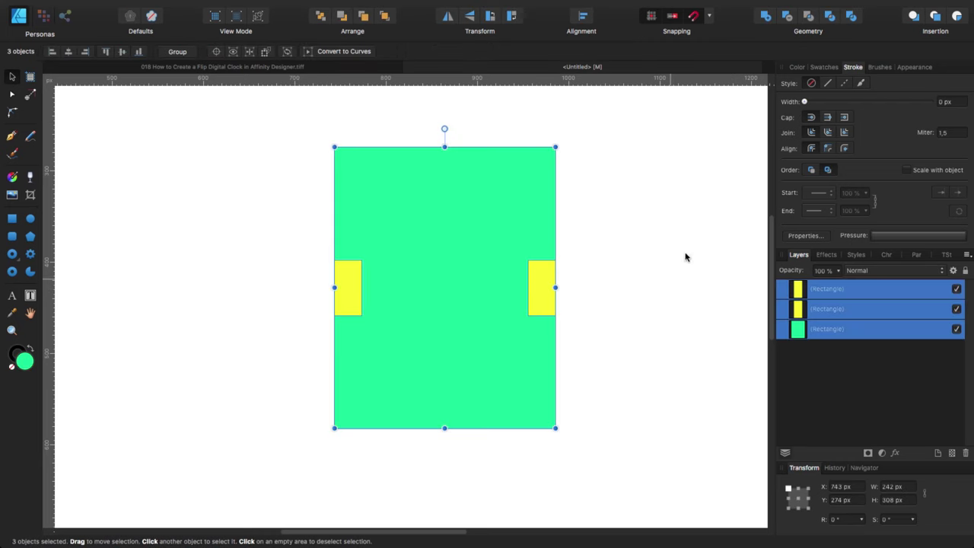
pyautogui.click(627, 235)
# Duplicate the right yellow rectangle to the empty area at the upper right of the green shape and fill the copy with blue.
pyautogui.click(545, 293)
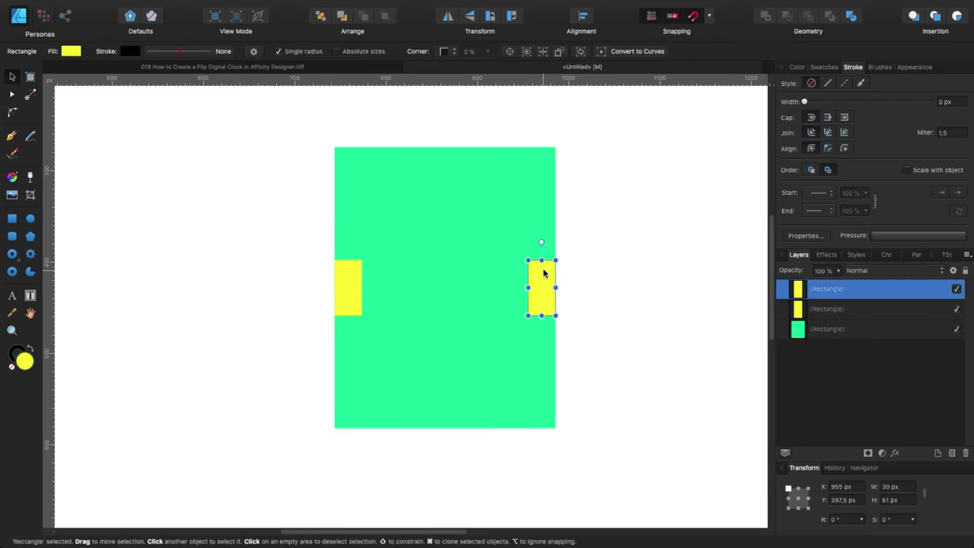
pyautogui.moveTo(538, 284); pyautogui.dragTo(691, 181)
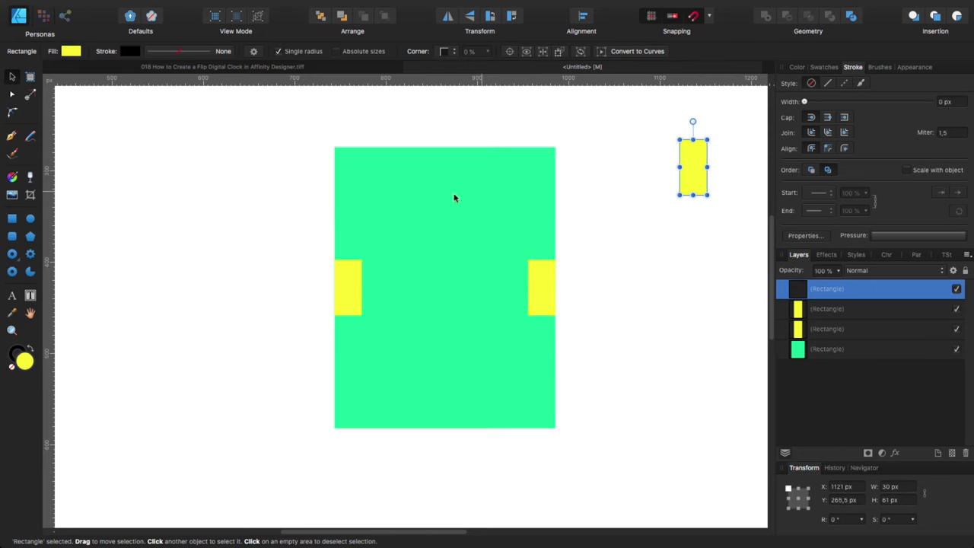
pyautogui.click(70, 52)
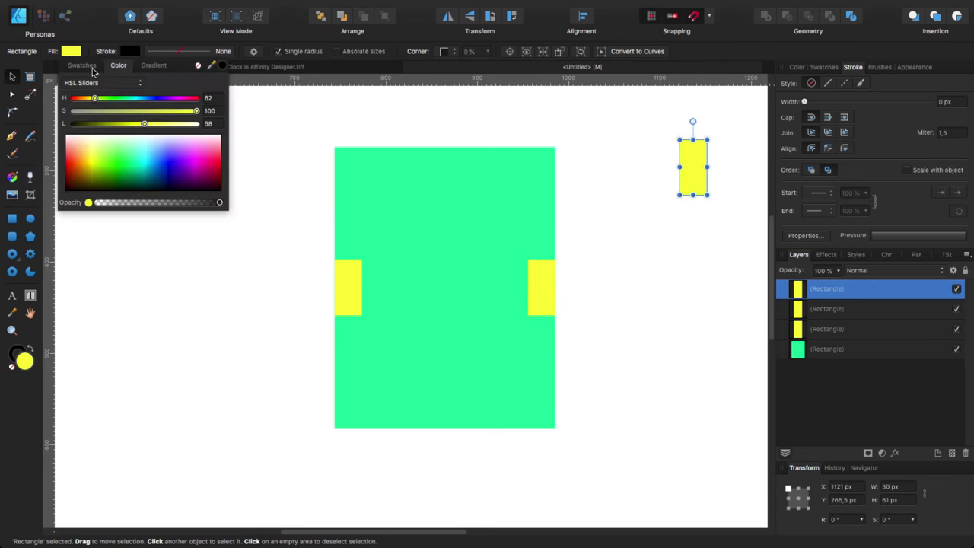
pyautogui.moveTo(137, 98); pyautogui.dragTo(155, 98)
pyautogui.click(328, 190)
# Subtract the two yellow rectangles from the green rectangle and move the notched shape slightly to the left.
pyautogui.moveTo(289, 113); pyautogui.dragTo(610, 478)
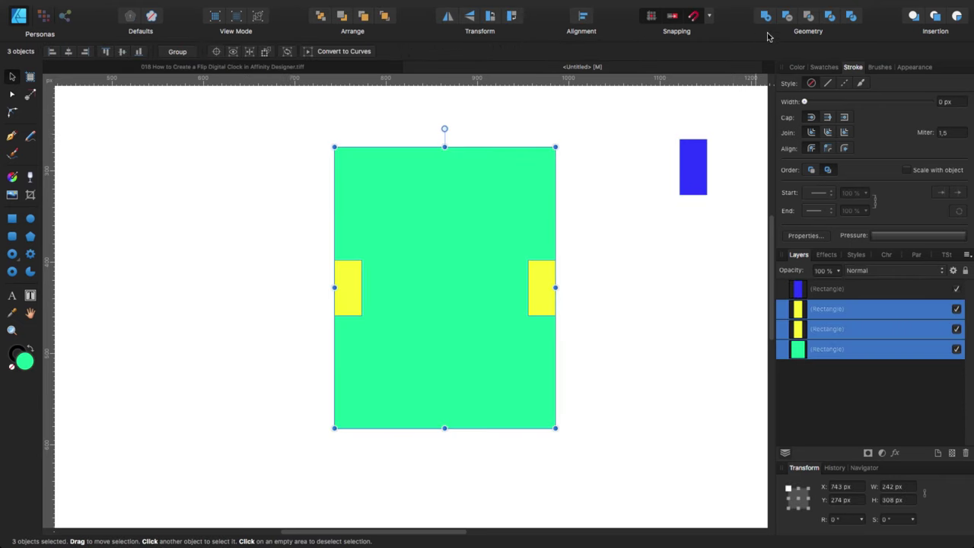
pyautogui.click(788, 17)
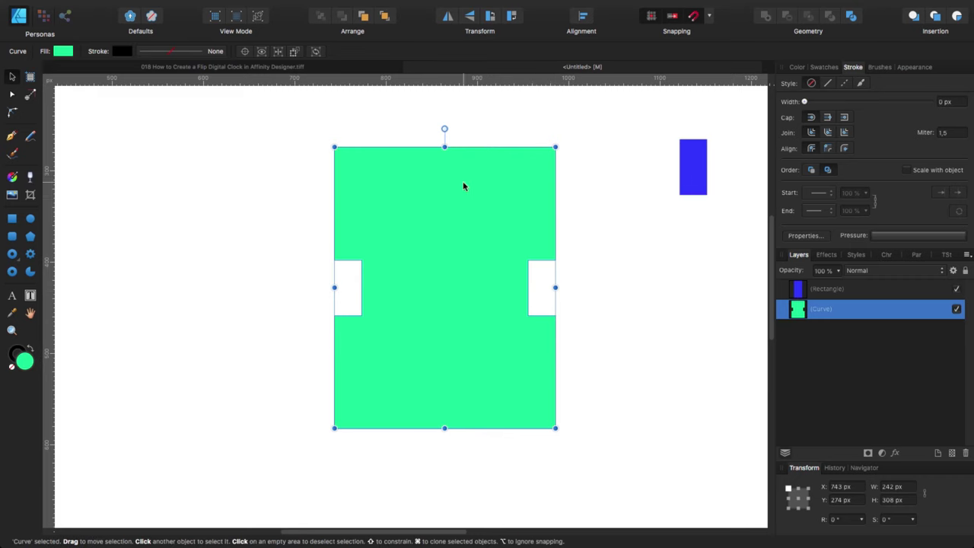
pyautogui.moveTo(479, 236); pyautogui.dragTo(452, 238)
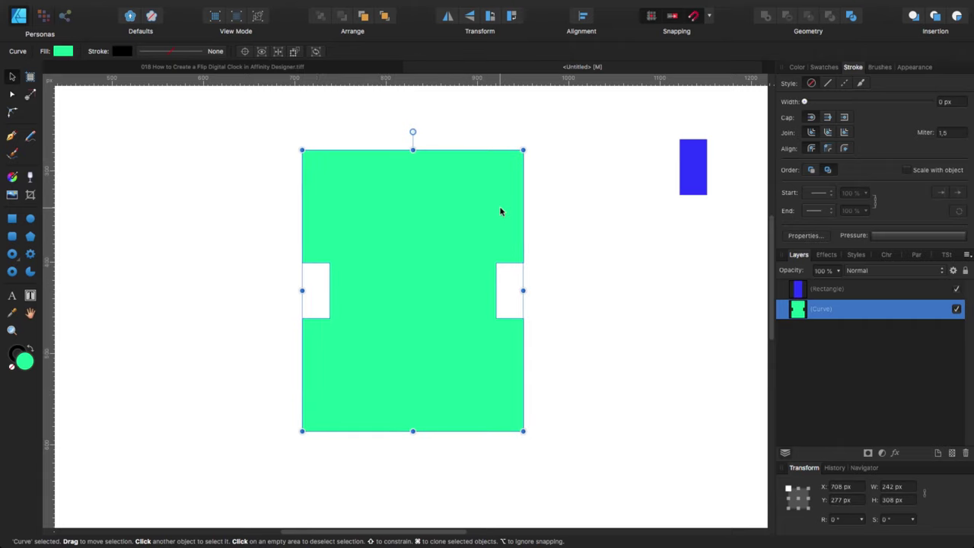
# Duplicate the notched green shape in place and fill the lower copy with yellow, hue 62.
pyautogui.press('super+j')
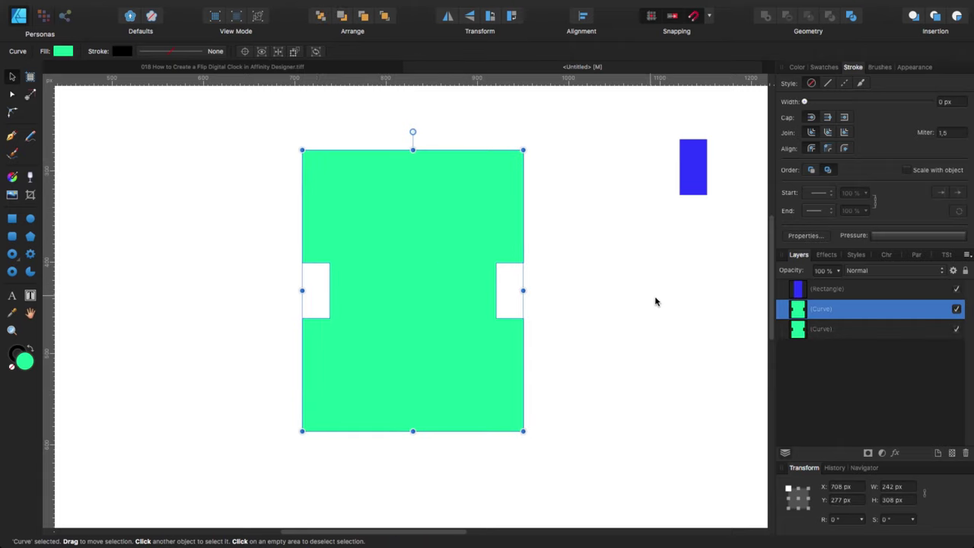
pyautogui.click(63, 52)
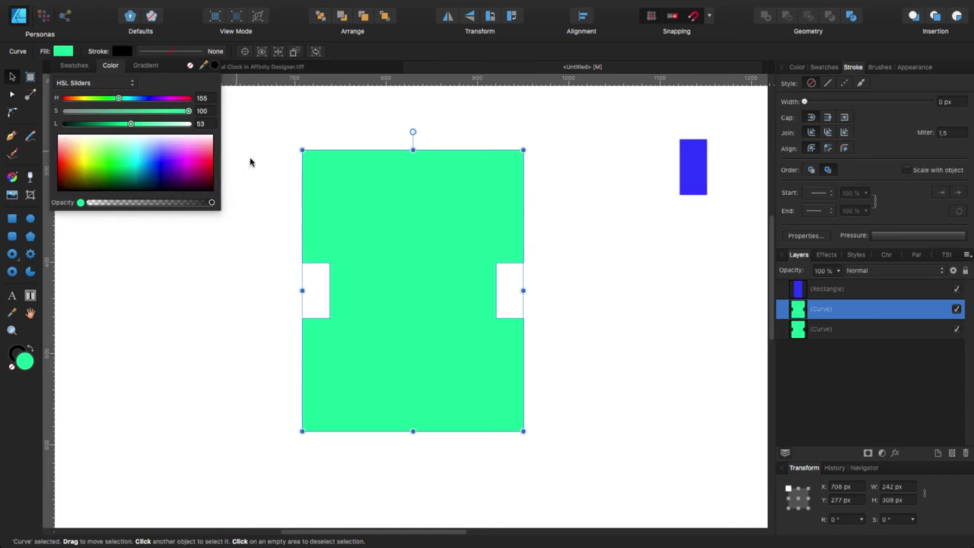
pyautogui.click(806, 330)
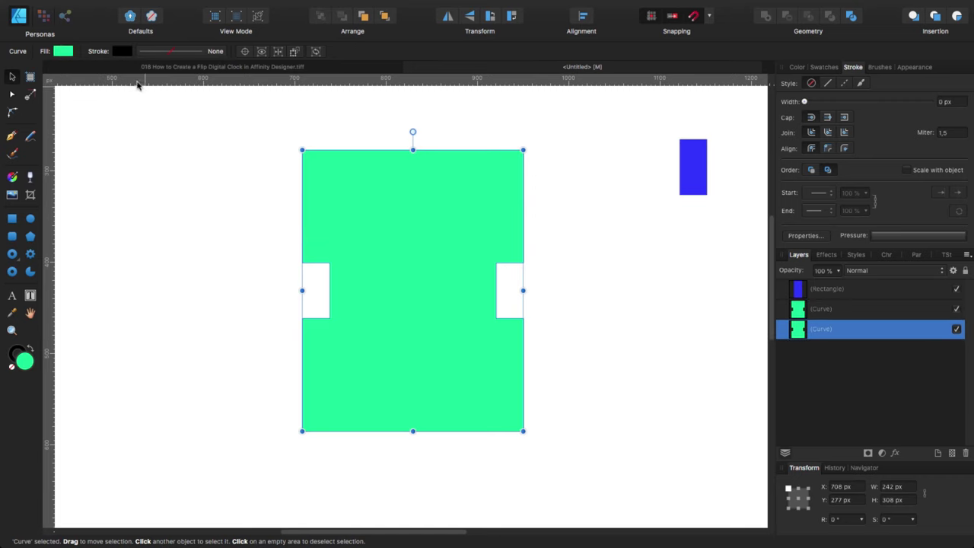
pyautogui.click(67, 53)
pyautogui.moveTo(118, 99); pyautogui.dragTo(87, 99)
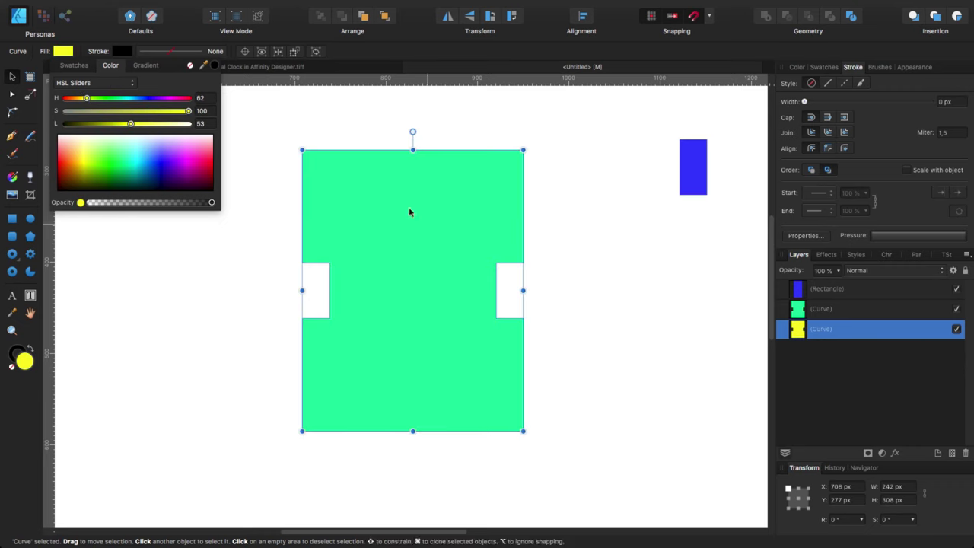
# Give the lower notched shape a solid black stroke 9 px wide.
pyautogui.click(174, 53)
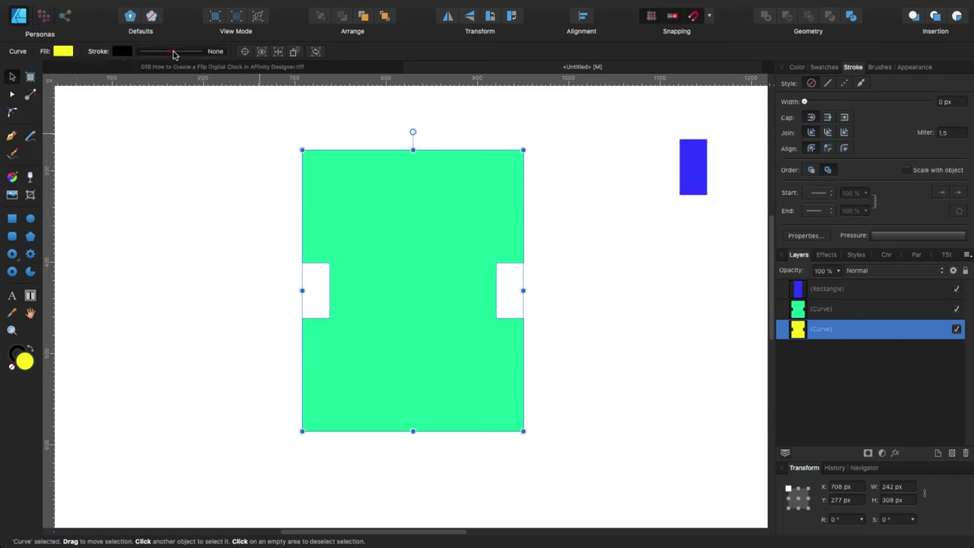
pyautogui.click(173, 52)
pyautogui.click(159, 72)
pyautogui.click(243, 93)
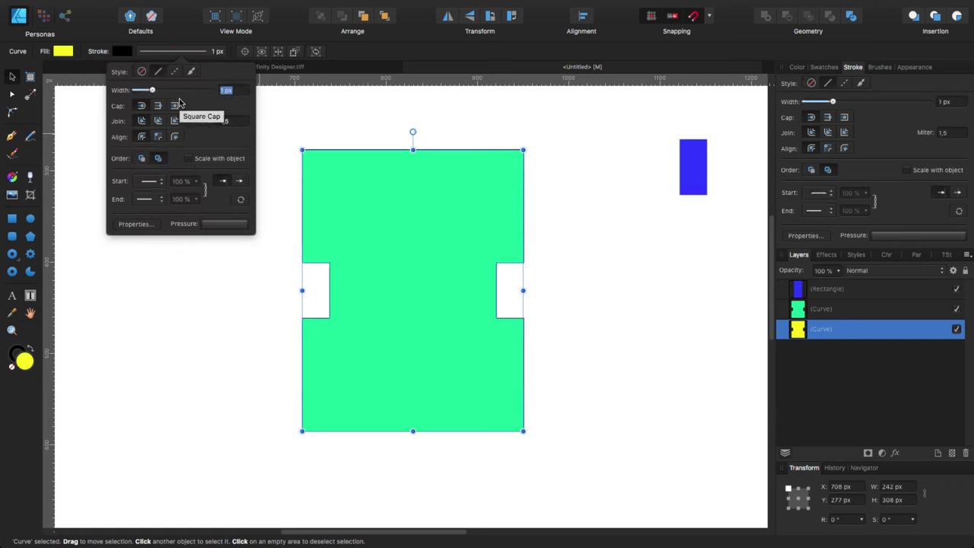
pyautogui.write('9')
pyautogui.press('Return')
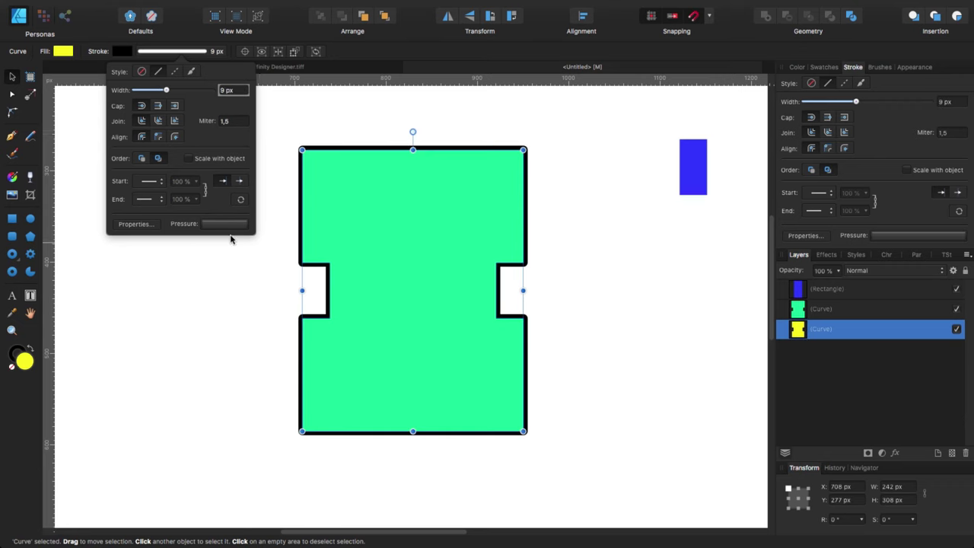
# Remove the fill from the lower notched shape and expand its stroke into an outline shape.
pyautogui.click(63, 51)
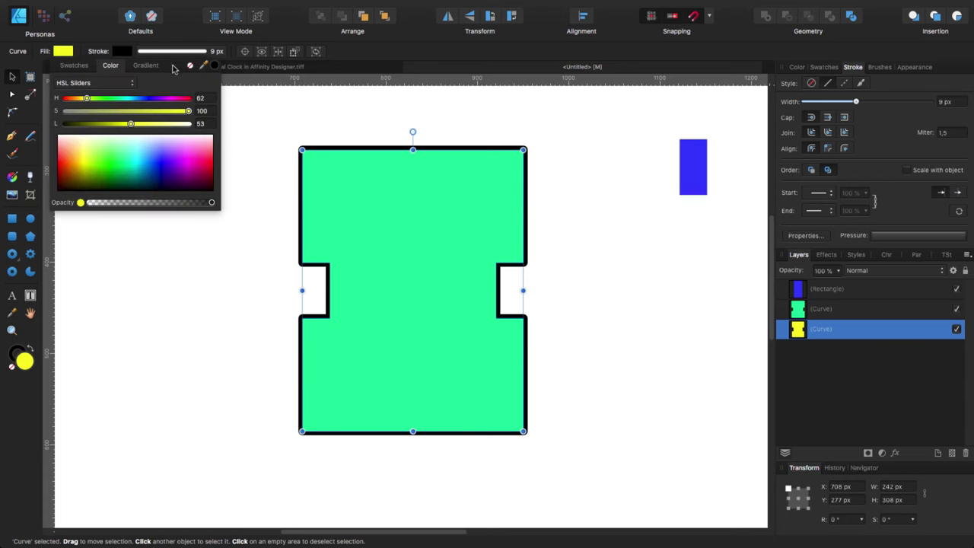
pyautogui.click(189, 66)
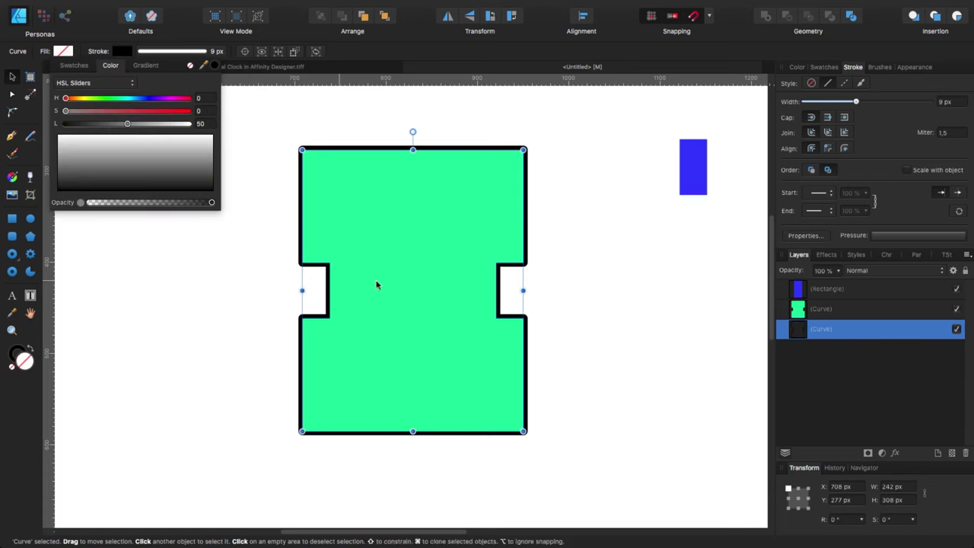
pyautogui.click(806, 350)
pyautogui.click(799, 338)
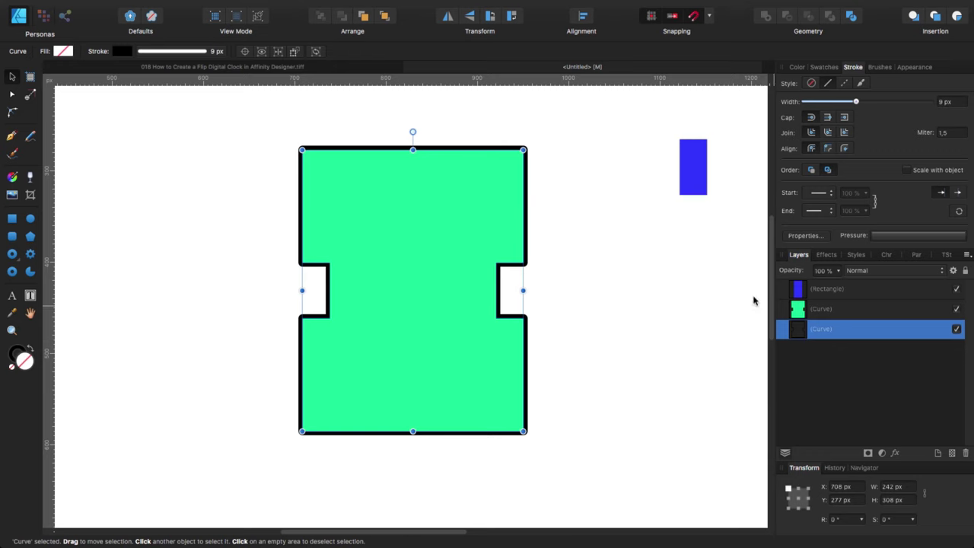
pyautogui.moveTo(171, 4)
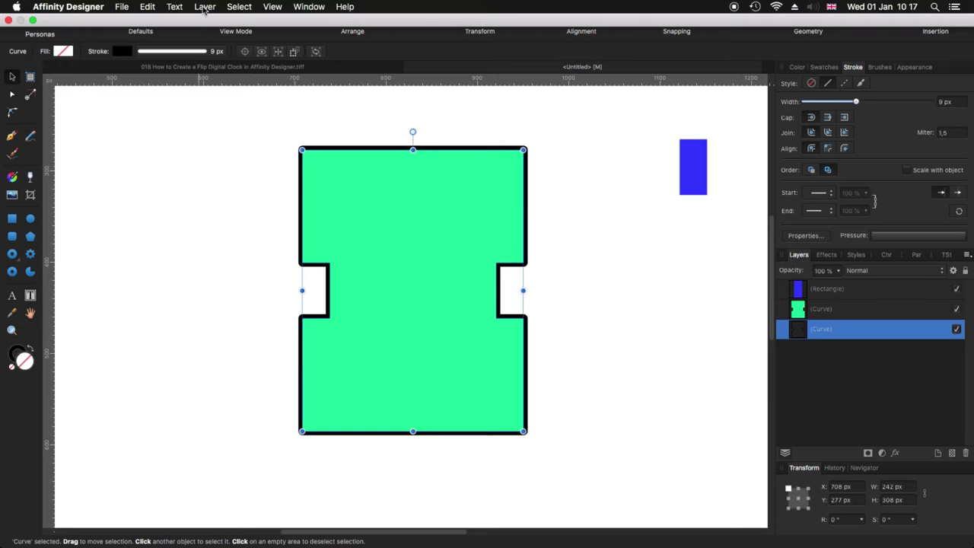
pyautogui.click(204, 7)
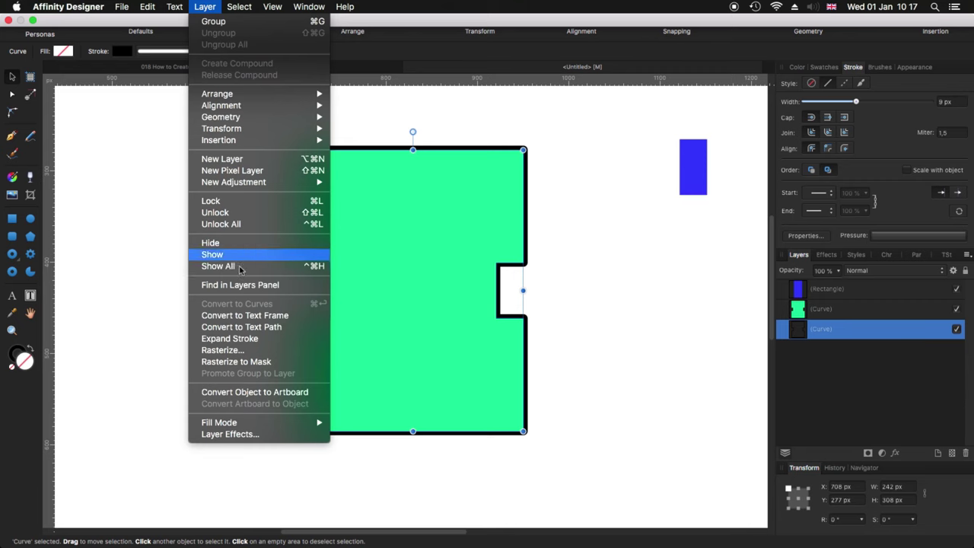
pyautogui.click(233, 340)
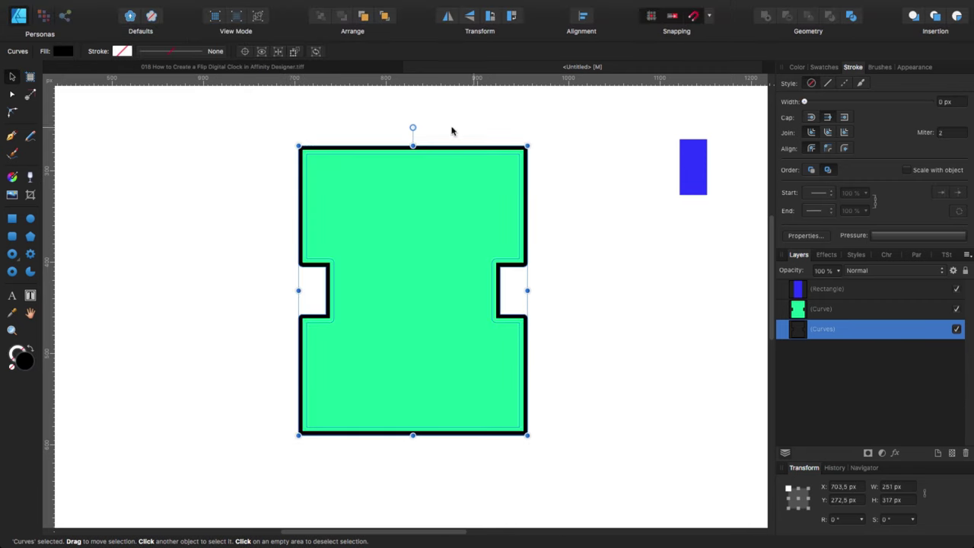
# Apply a vertical linear gradient to the green notched shape, running from its top edge to its bottom edge.
pyautogui.click(804, 314)
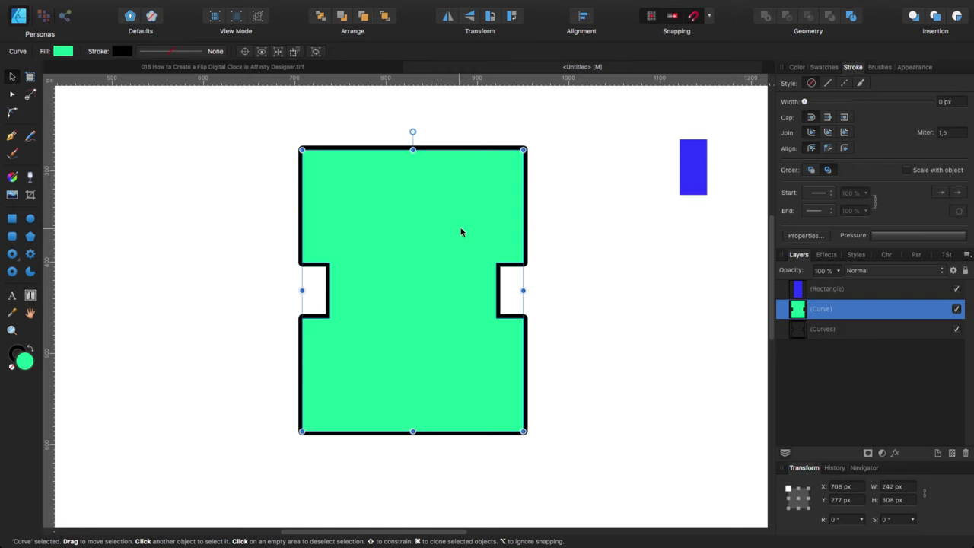
pyautogui.click(12, 176)
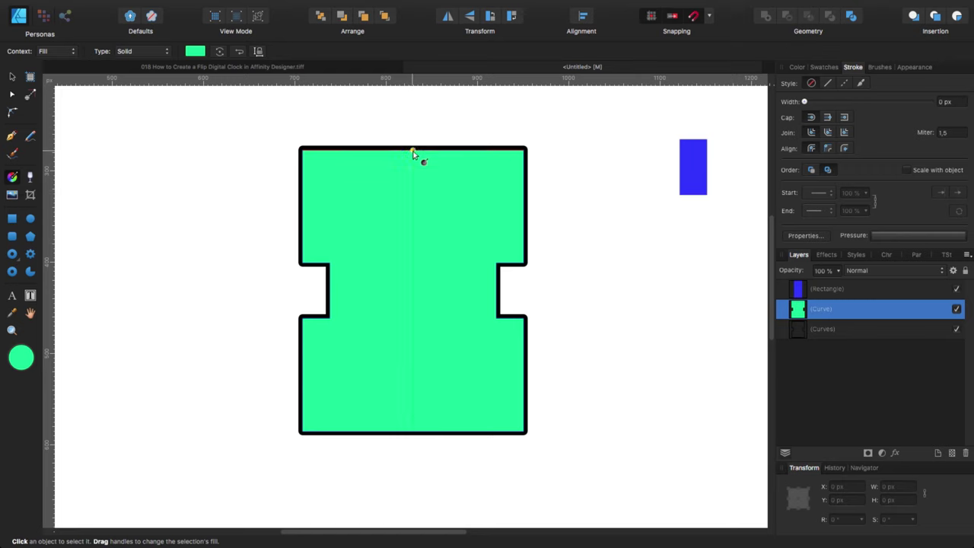
pyautogui.moveTo(413, 153); pyautogui.dragTo(413, 431)
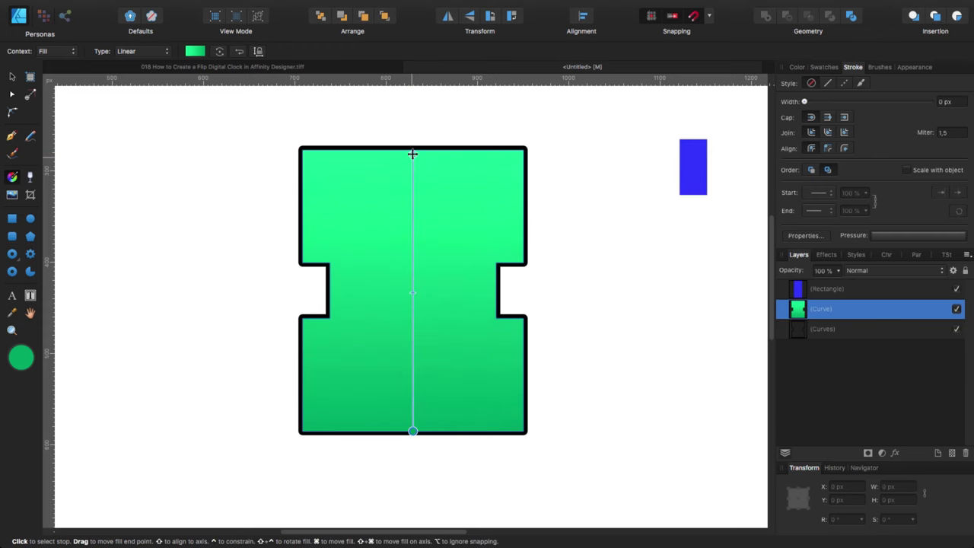
pyautogui.click(413, 151)
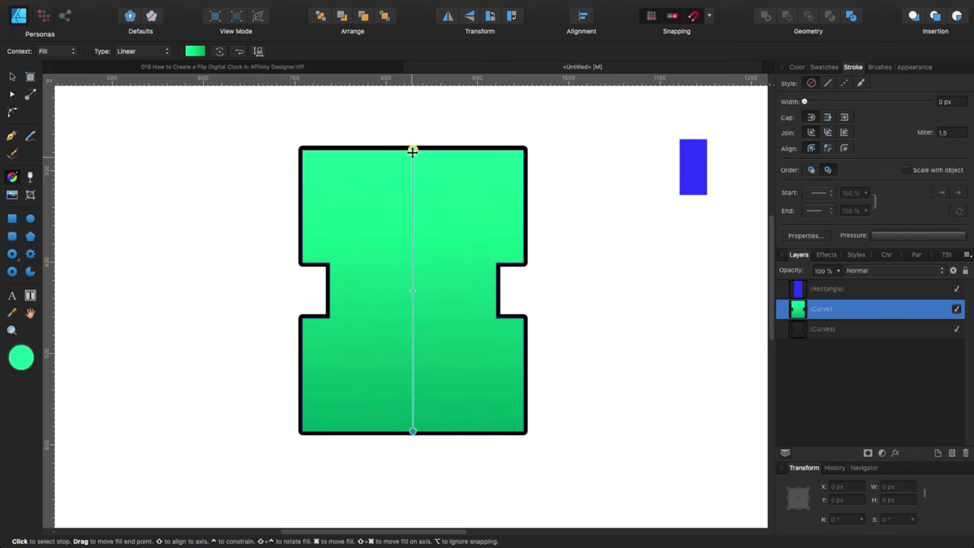
pyautogui.moveTo(412, 152); pyautogui.dragTo(412, 150)
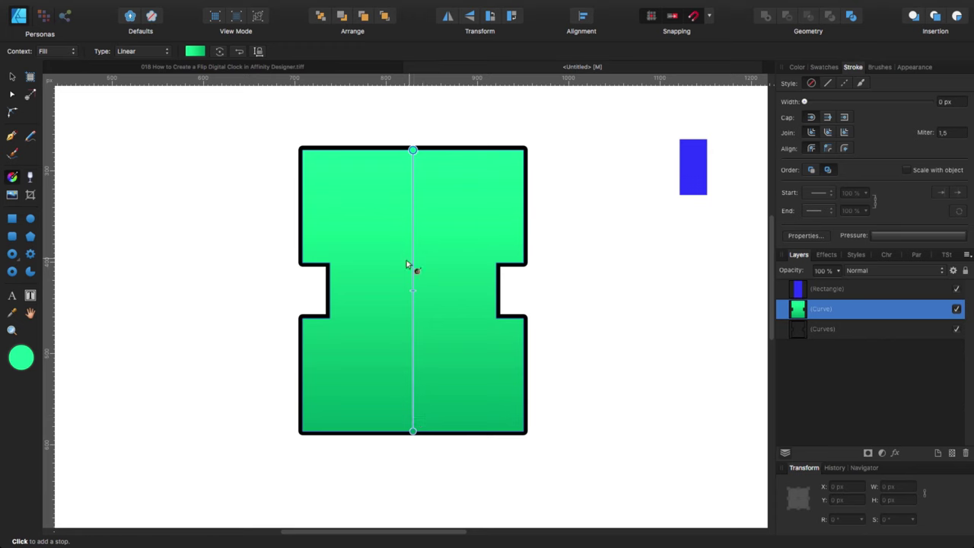
# Set the gradient's top stop to light grey with saturation 0 and lightness 90.
pyautogui.click(195, 52)
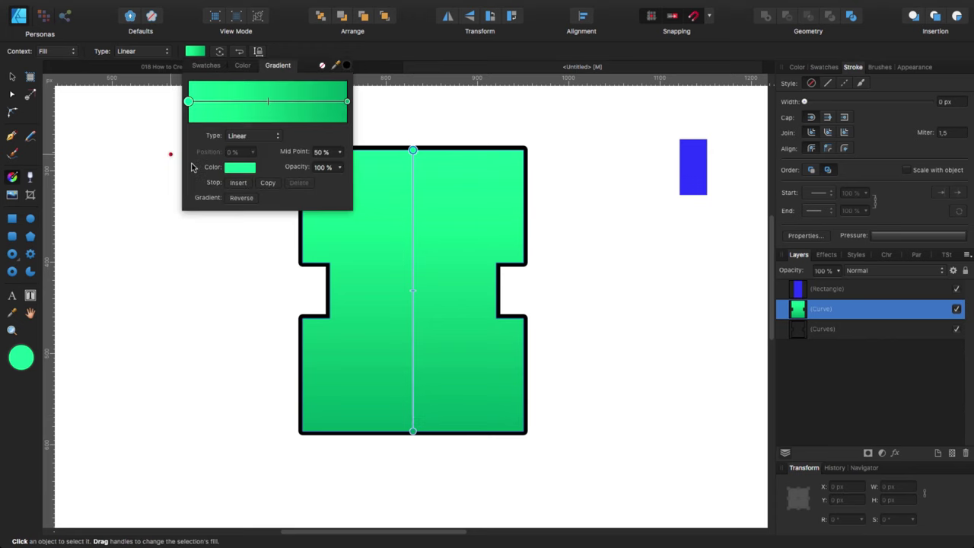
pyautogui.click(239, 168)
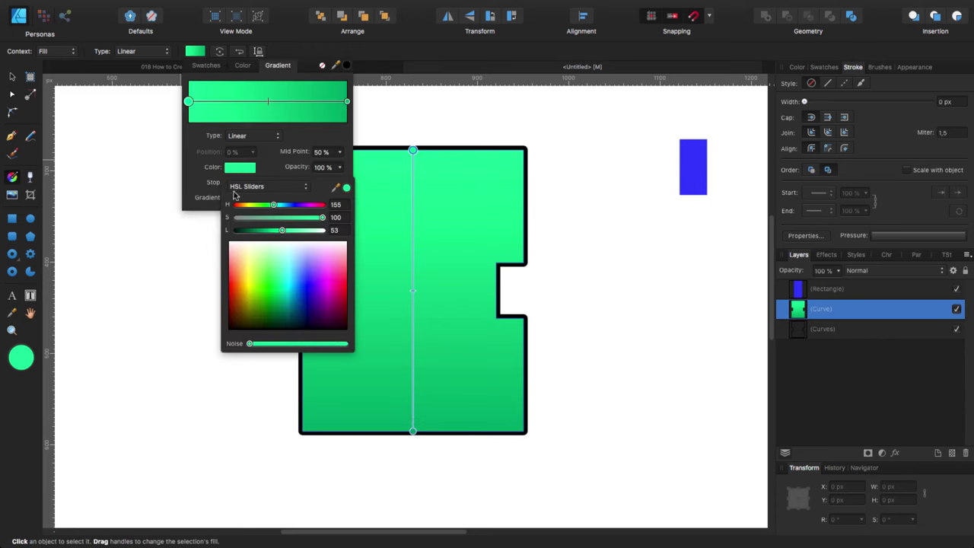
pyautogui.moveTo(283, 232); pyautogui.dragTo(232, 218)
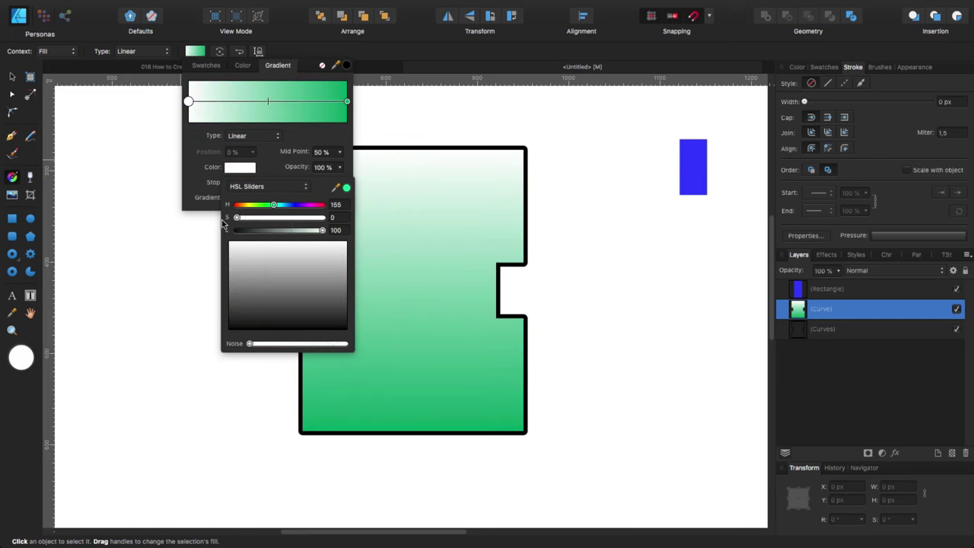
pyautogui.moveTo(323, 232); pyautogui.dragTo(320, 231)
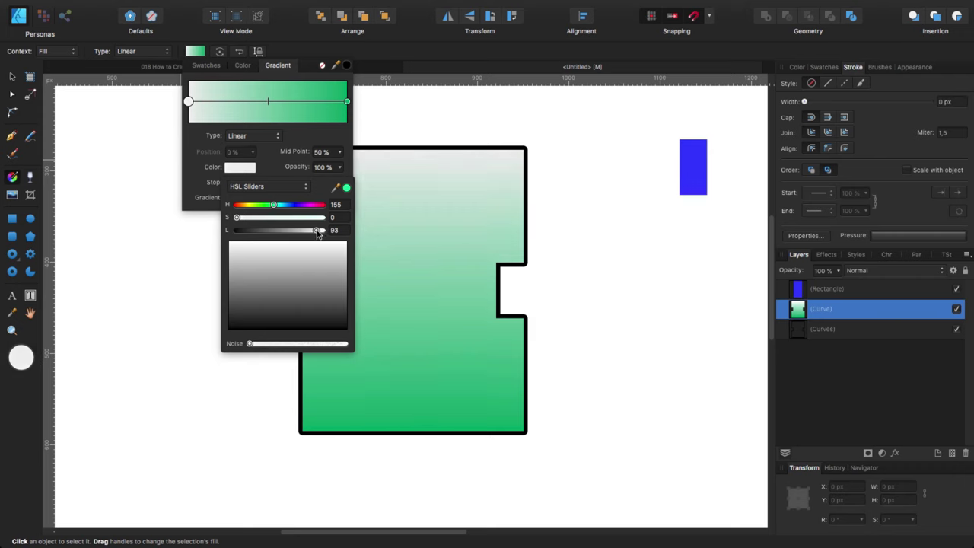
pyautogui.moveTo(315, 233); pyautogui.dragTo(318, 234)
pyautogui.click(336, 231)
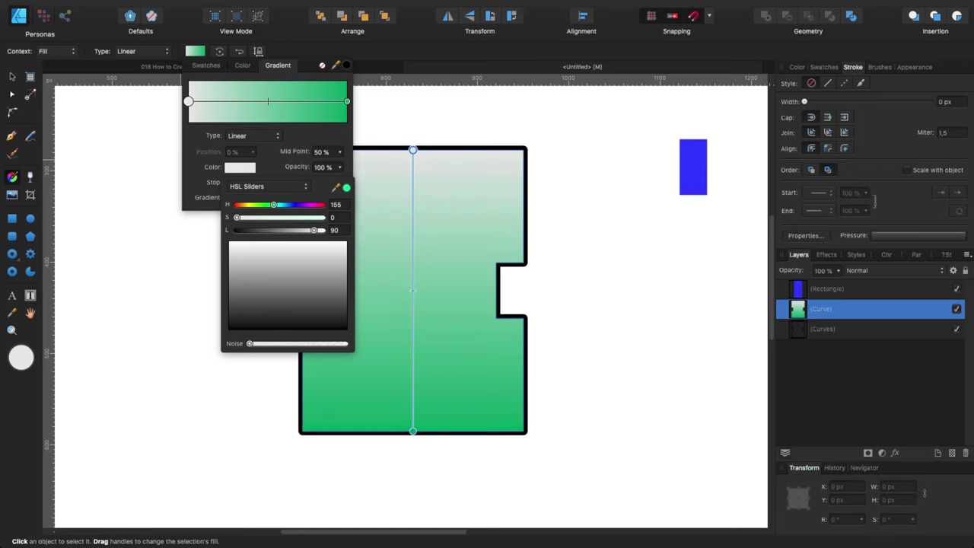
# Set the gradient's bottom stop to near-black with saturation 0 and lightness 5.
pyautogui.click(348, 103)
pyautogui.click(249, 172)
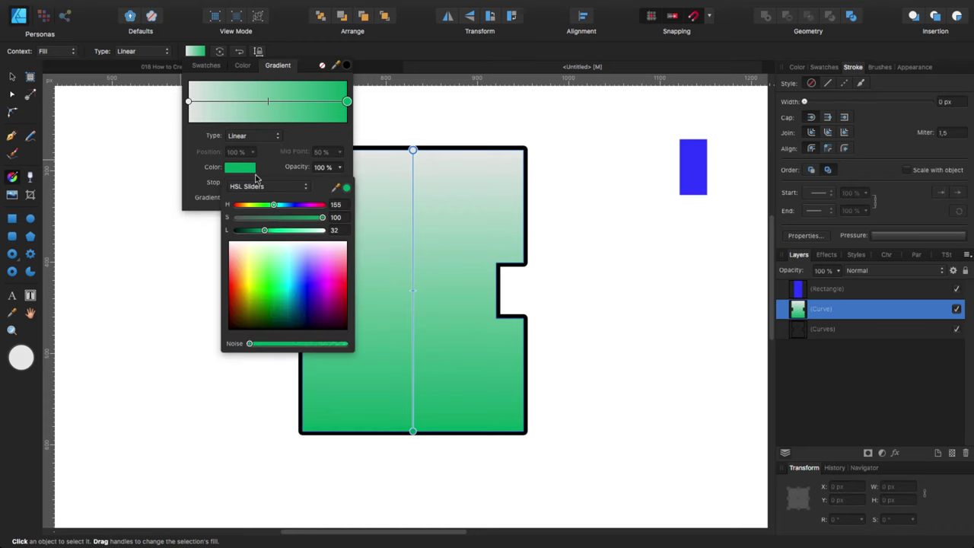
pyautogui.moveTo(321, 218); pyautogui.dragTo(244, 235)
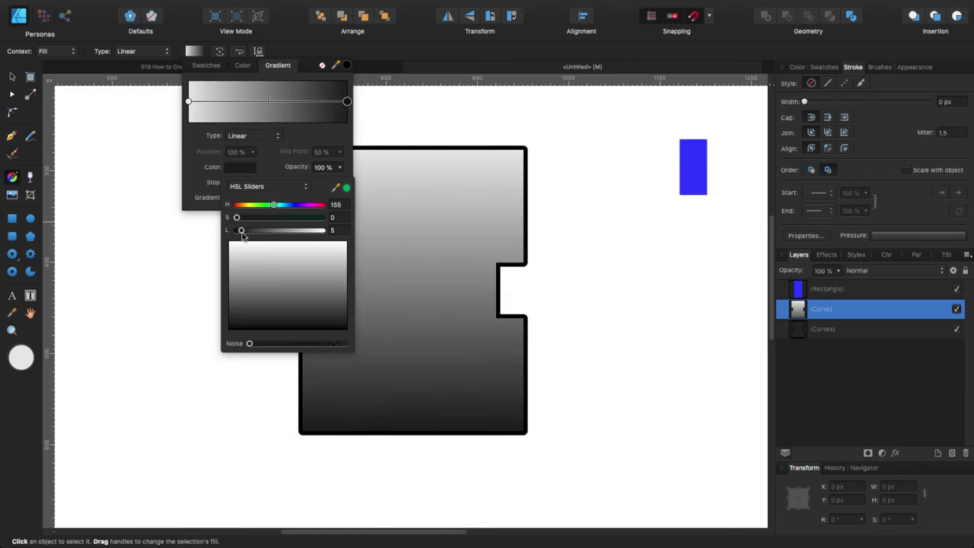
pyautogui.moveTo(242, 239); pyautogui.dragTo(240, 249)
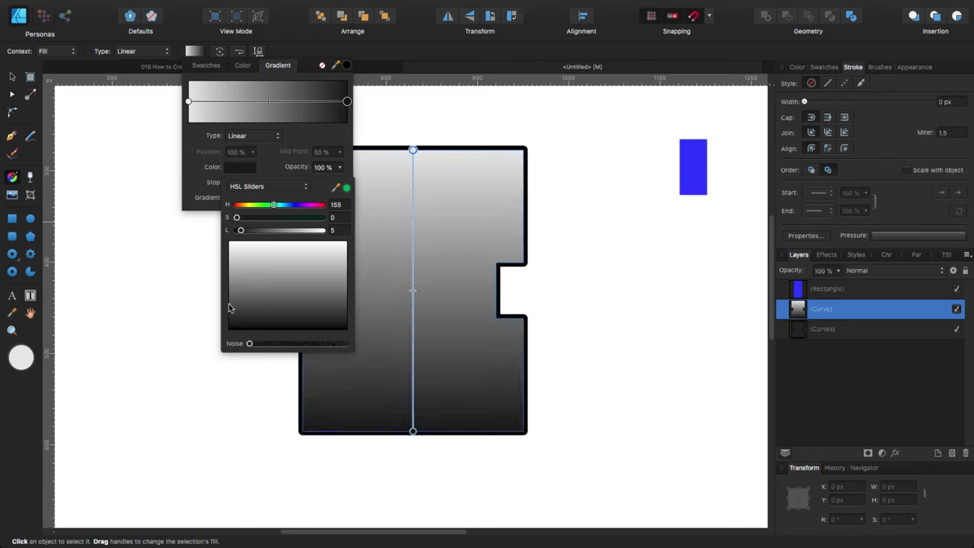
pyautogui.click(172, 285)
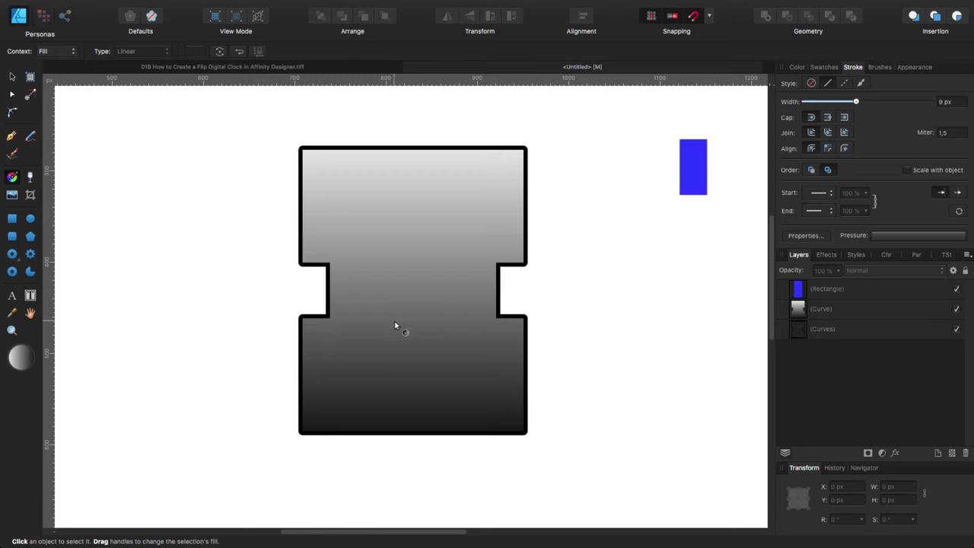
# Darken the top stop of the notched shape's gradient to lightness 80.
pyautogui.click(385, 176)
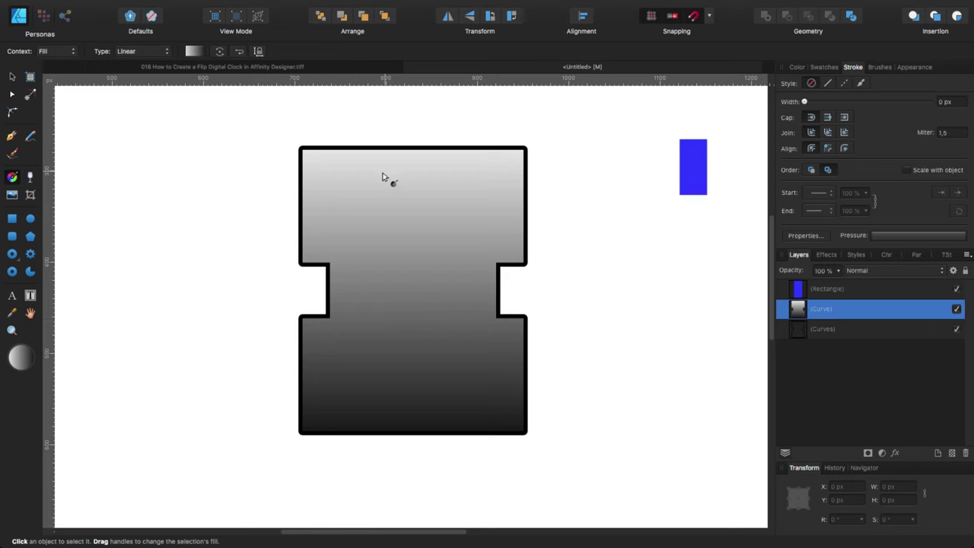
pyautogui.click(194, 51)
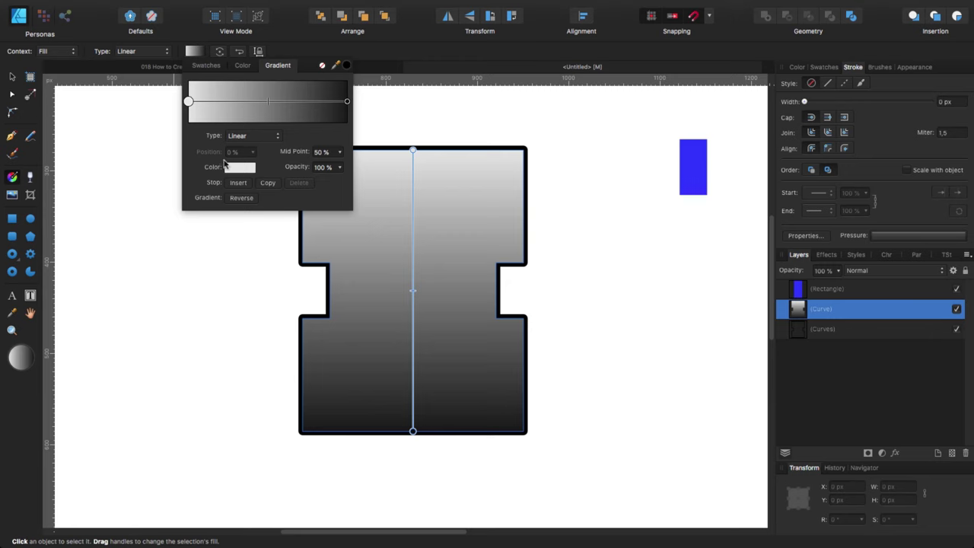
pyautogui.click(236, 168)
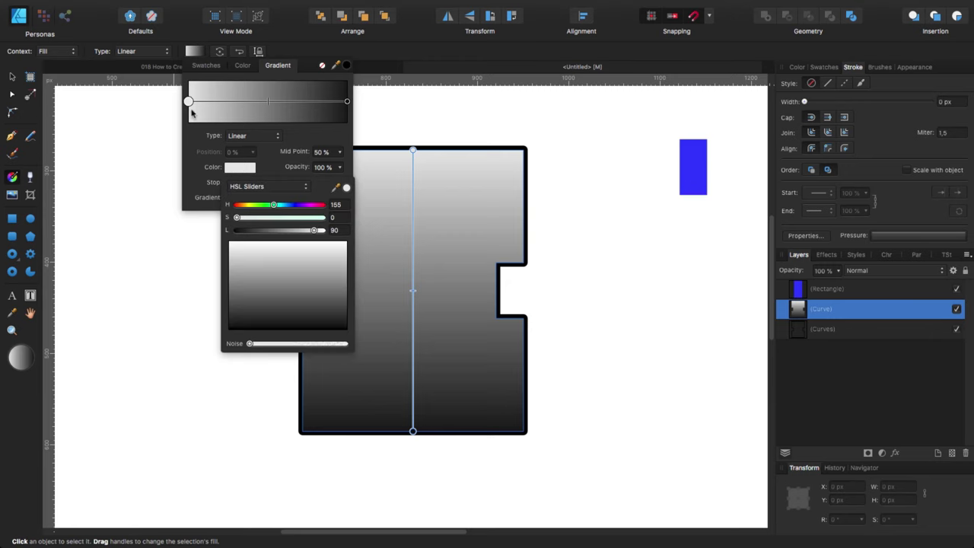
pyautogui.moveTo(315, 232); pyautogui.dragTo(307, 233)
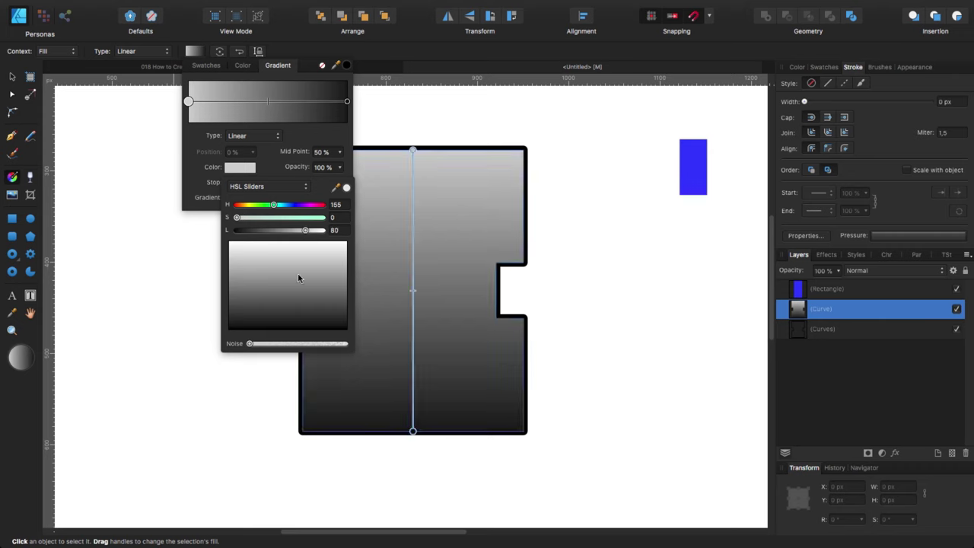
pyautogui.click(163, 261)
# Apply a vertical linear gradient to the black outline shape, running from its bottom edge to its top edge, keeping it behind the grey panel.
pyautogui.click(13, 77)
pyautogui.click(819, 329)
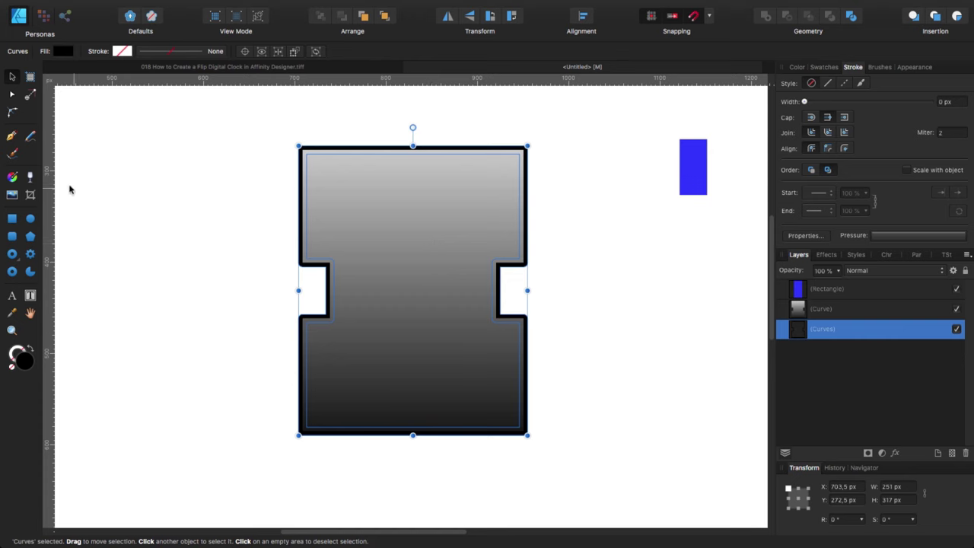
pyautogui.click(13, 178)
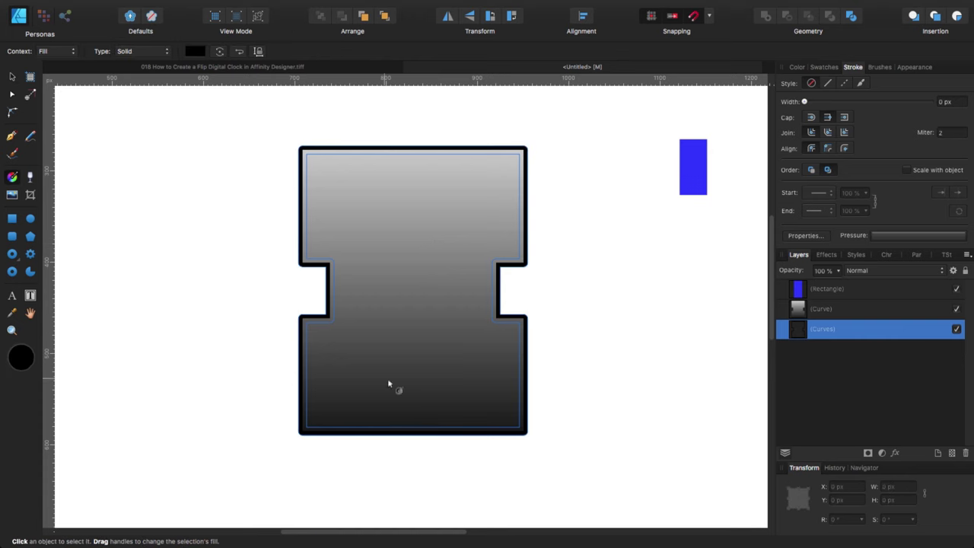
pyautogui.click(411, 437)
pyautogui.moveTo(411, 440); pyautogui.dragTo(412, 434)
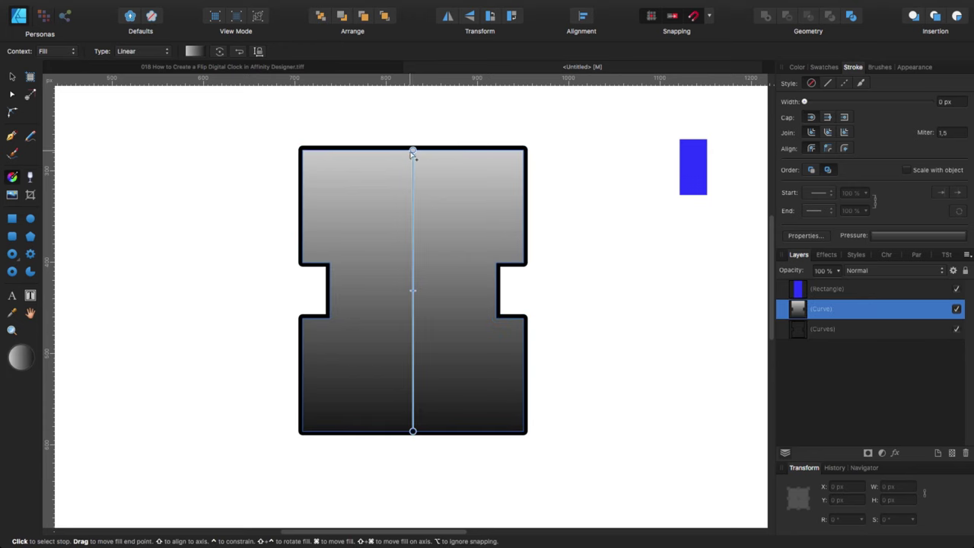
pyautogui.moveTo(802, 336); pyautogui.dragTo(799, 316)
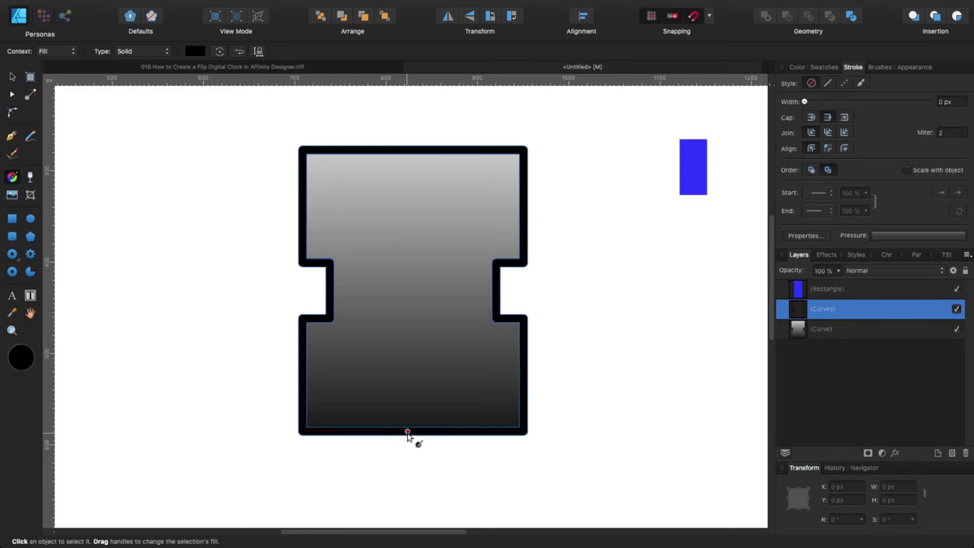
pyautogui.moveTo(408, 436); pyautogui.dragTo(410, 148)
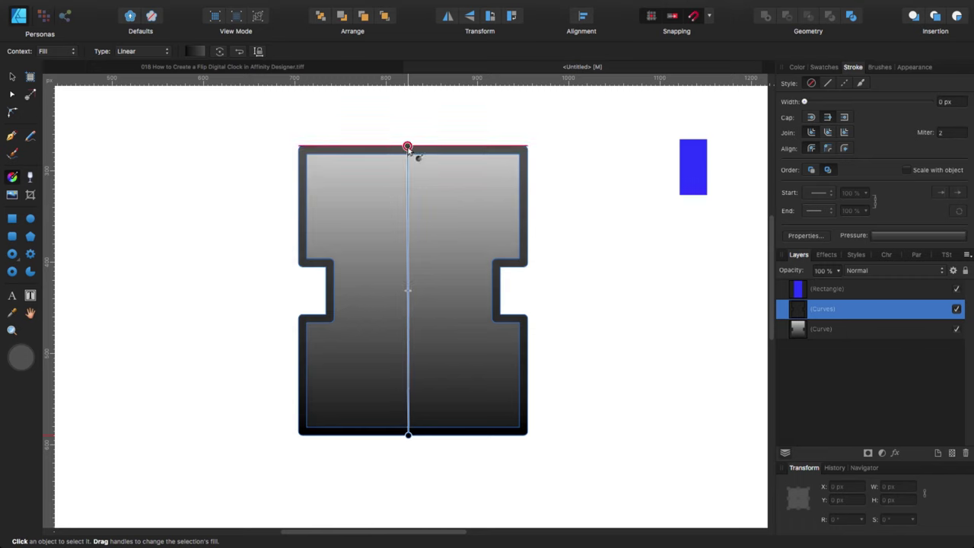
pyautogui.press('super+bracketleft')
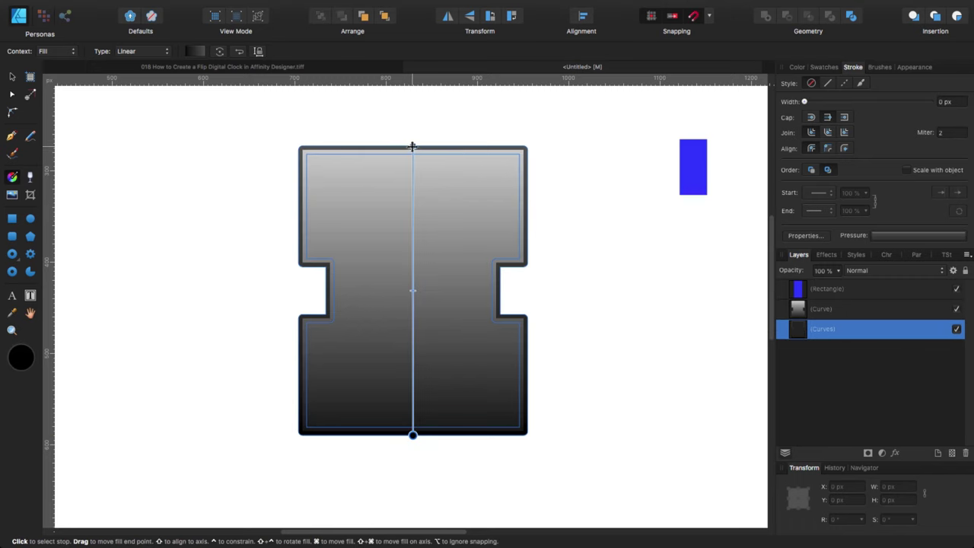
# Darken the top stop of the outline's gradient to lightness 11.
pyautogui.click(195, 52)
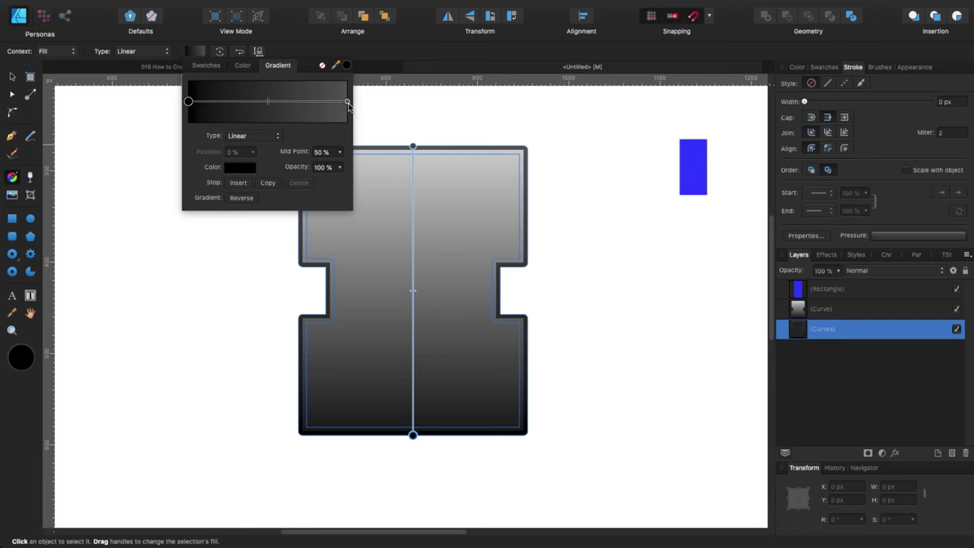
pyautogui.click(304, 139)
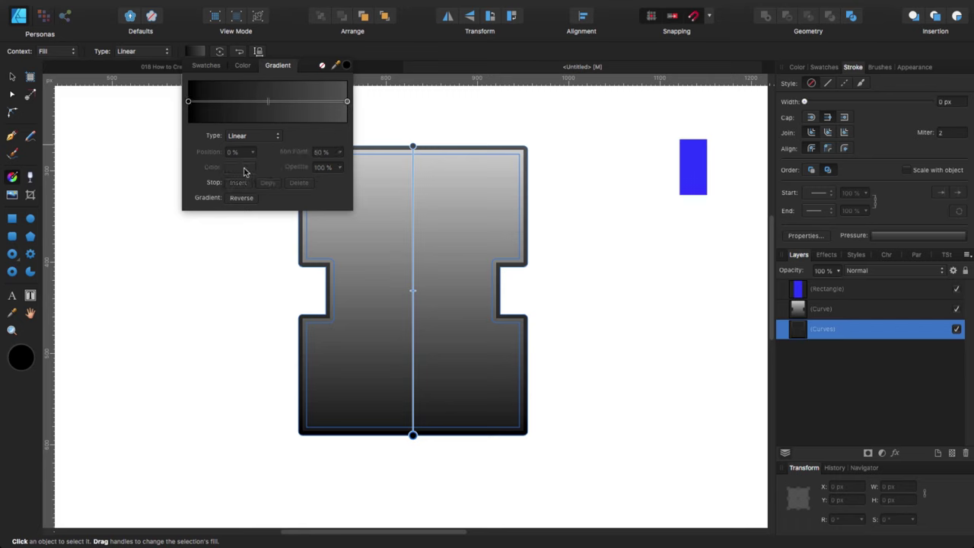
pyautogui.click(347, 102)
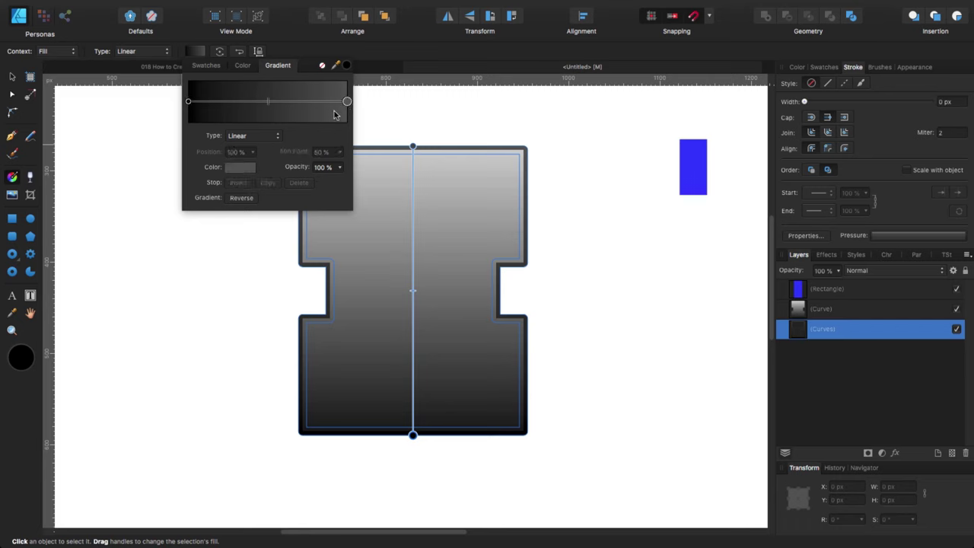
pyautogui.click(242, 169)
pyautogui.moveTo(263, 231)
pyautogui.mouseDown()
pyautogui.moveTo(284, 230)
pyautogui.moveTo(251, 232)
pyautogui.mouseUp()
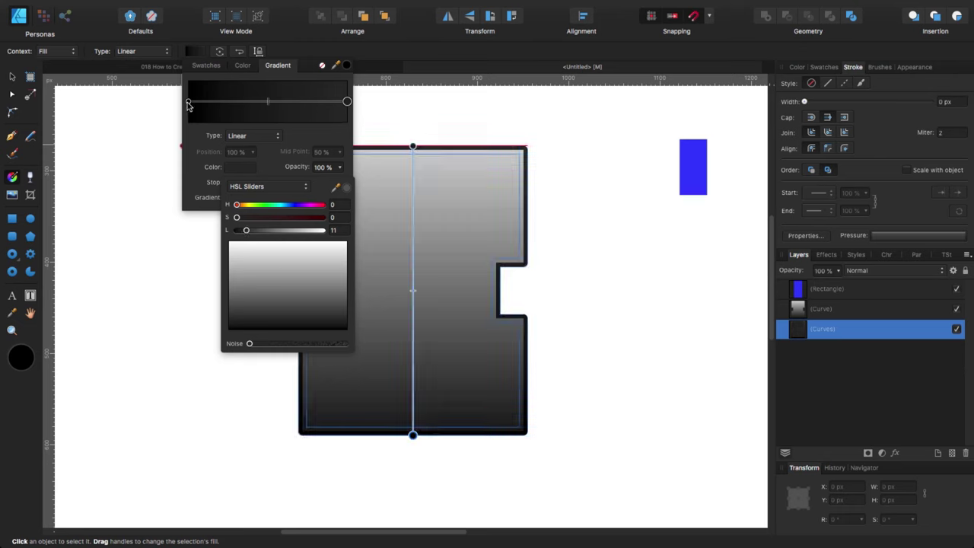
# Lighten the bottom stop of the outline's gradient to a light grey and deselect the shapes.
pyautogui.click(188, 102)
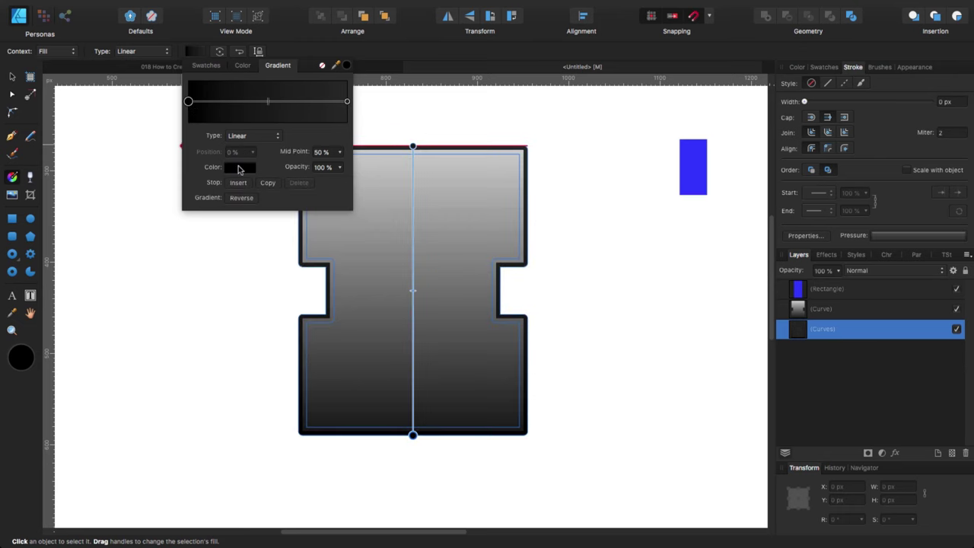
pyautogui.click(238, 167)
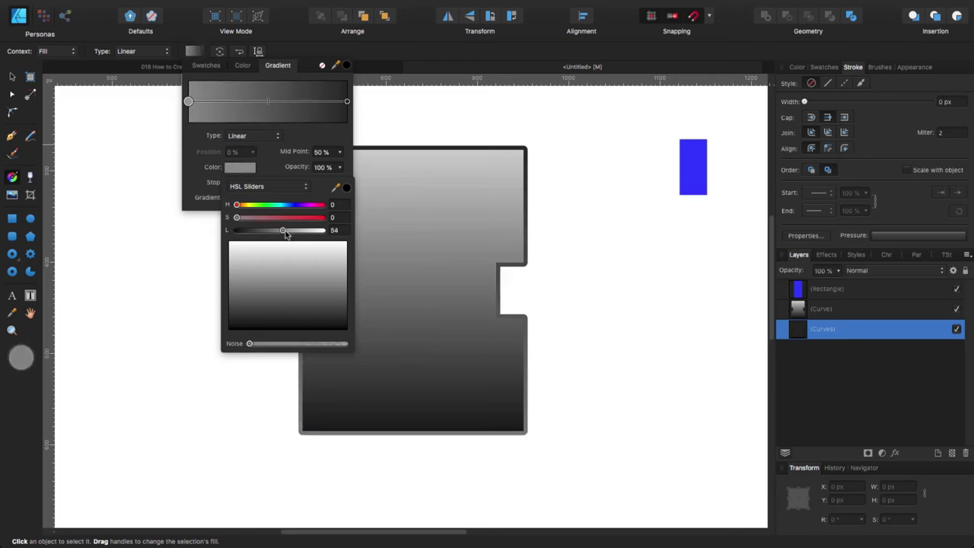
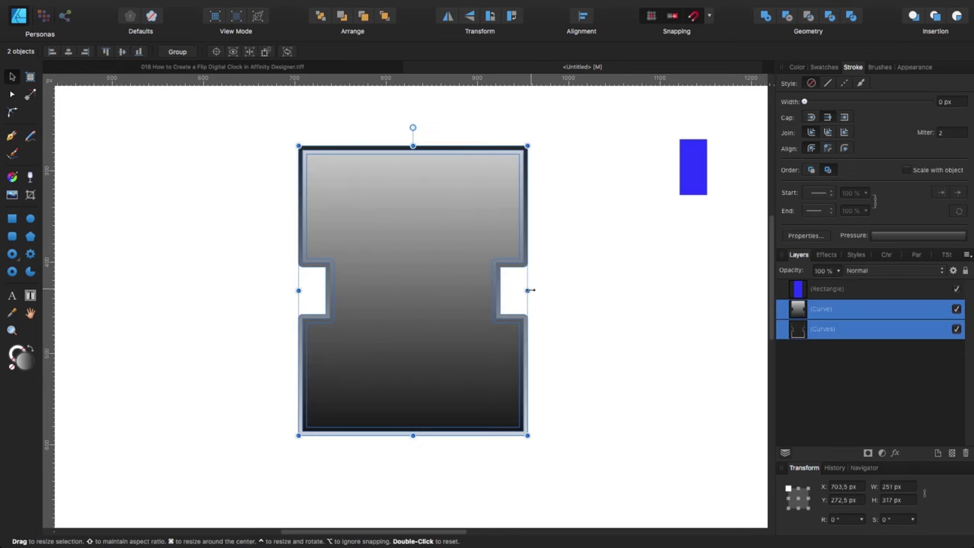
pyautogui.click(611, 277)
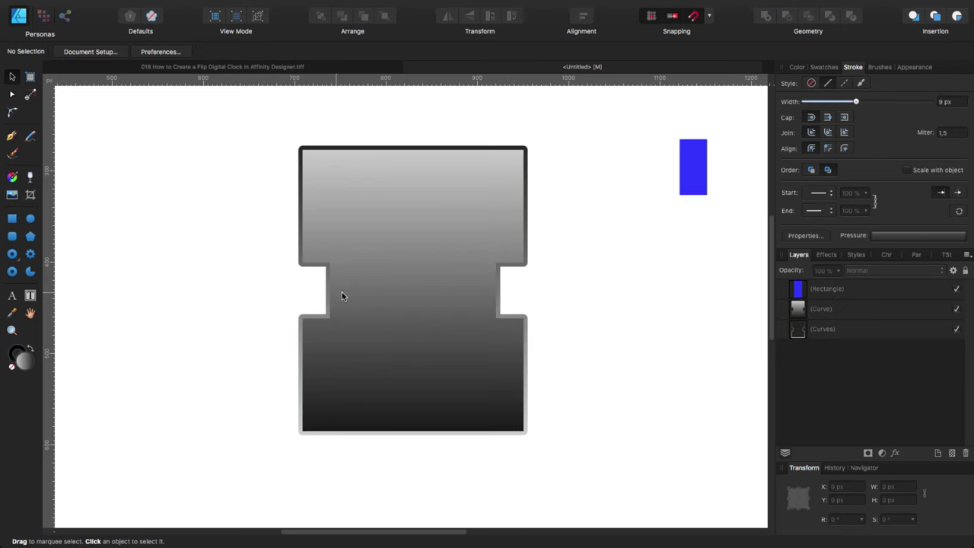
# Move the blue rectangle into the panel's left notch and resize it to 23 × 48 px, leaving a 2 px gap to the outline.
pyautogui.click(698, 181)
pyautogui.moveTo(699, 181); pyautogui.dragTo(319, 294)
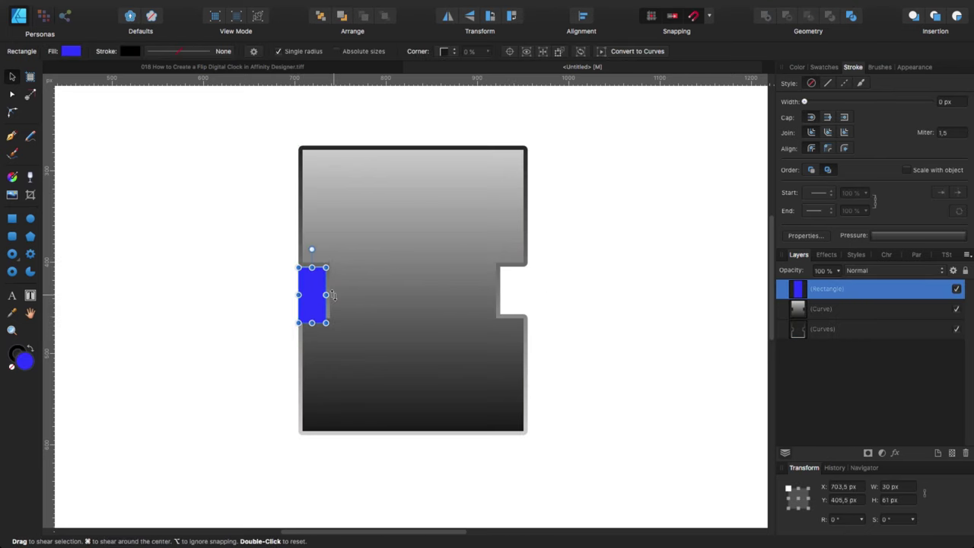
pyautogui.press('super+equal')
pyautogui.scroll(5, 338, 283)
pyautogui.hscroll(-3, 281, 276)
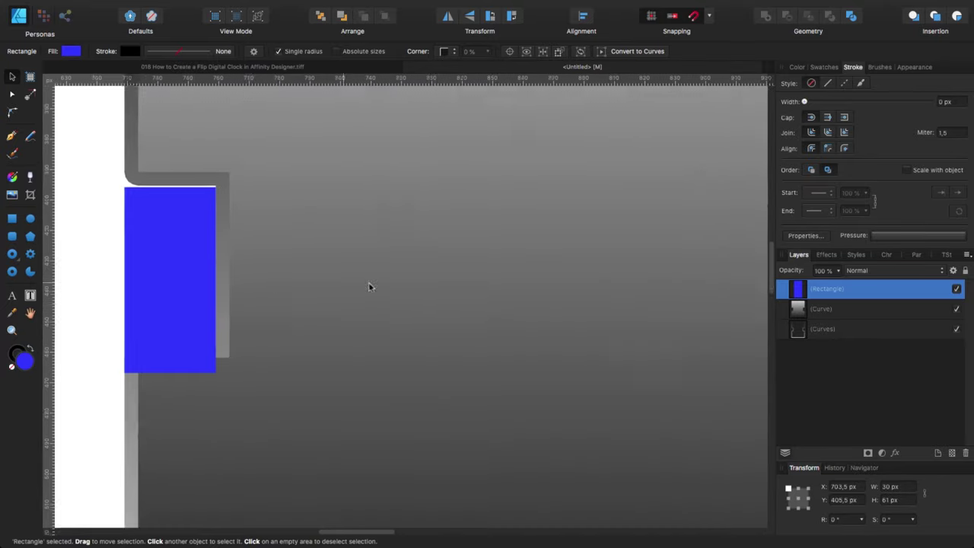
pyautogui.scroll(2, 411, 304)
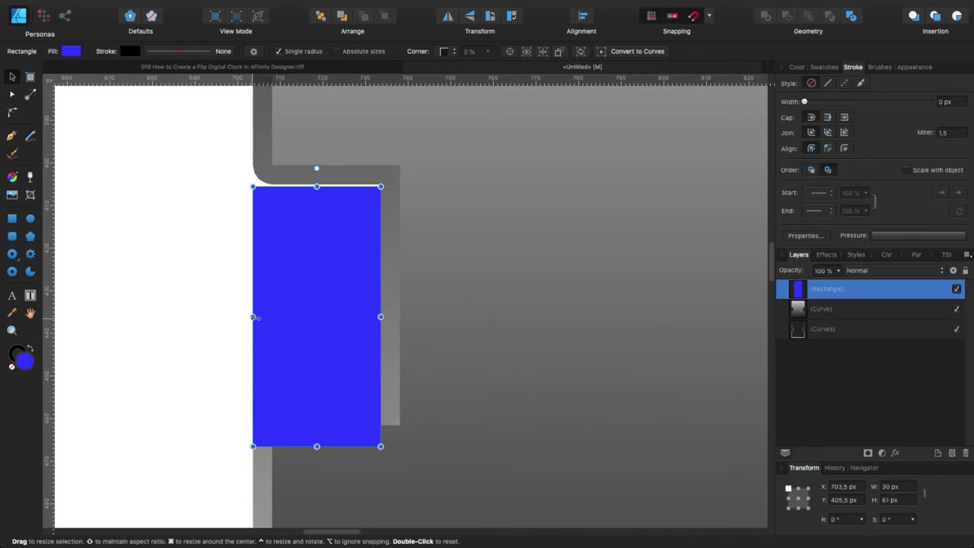
pyautogui.moveTo(254, 318); pyautogui.dragTo(268, 313)
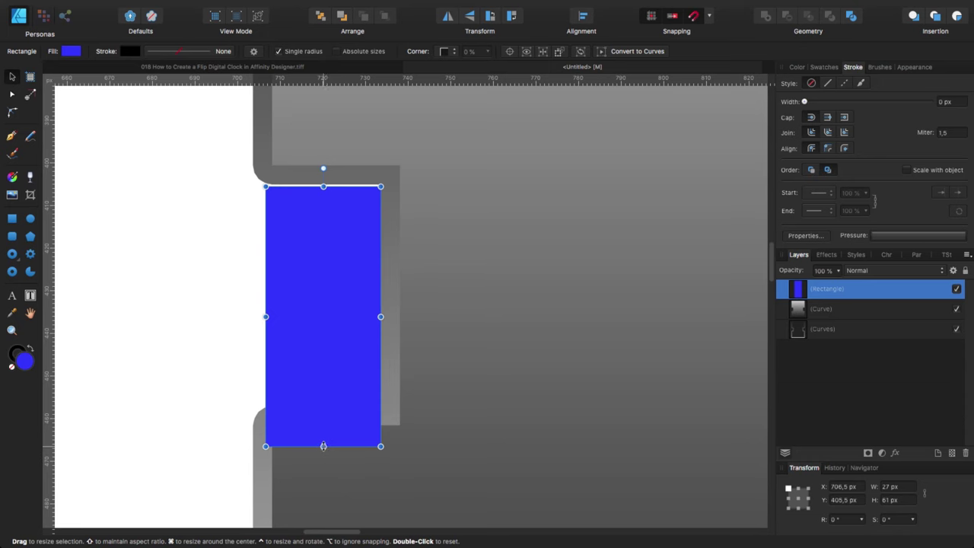
pyautogui.moveTo(323, 446); pyautogui.dragTo(320, 401)
pyautogui.moveTo(323, 183); pyautogui.dragTo(324, 185)
pyautogui.moveTo(381, 298); pyautogui.dragTo(380, 295)
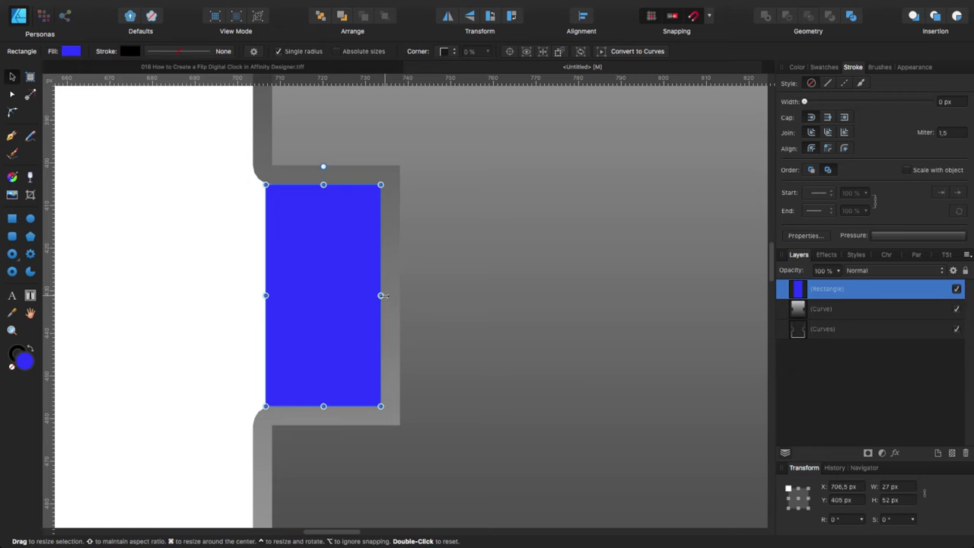
pyautogui.moveTo(382, 296); pyautogui.dragTo(374, 296)
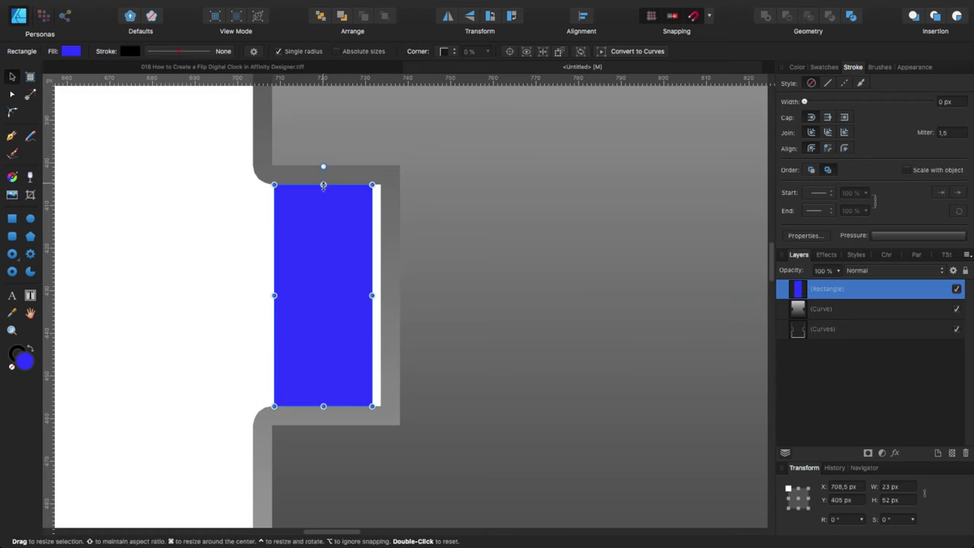
pyautogui.moveTo(324, 185); pyautogui.dragTo(324, 193)
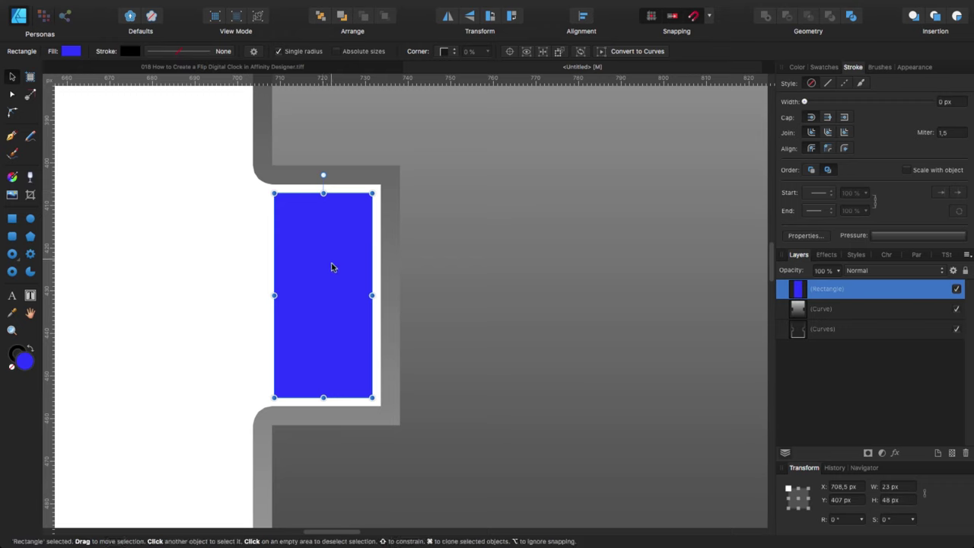
# Give the notch rectangle a white-to-grey linear gradient running vertically from its top edge to its bottom edge.
pyautogui.press('super+shift+v')
pyautogui.click(125, 162)
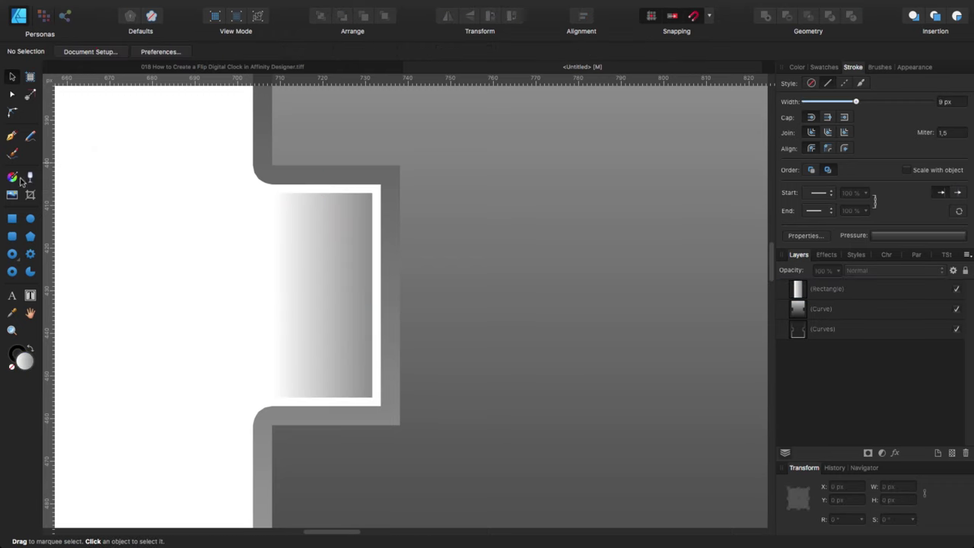
pyautogui.click(12, 178)
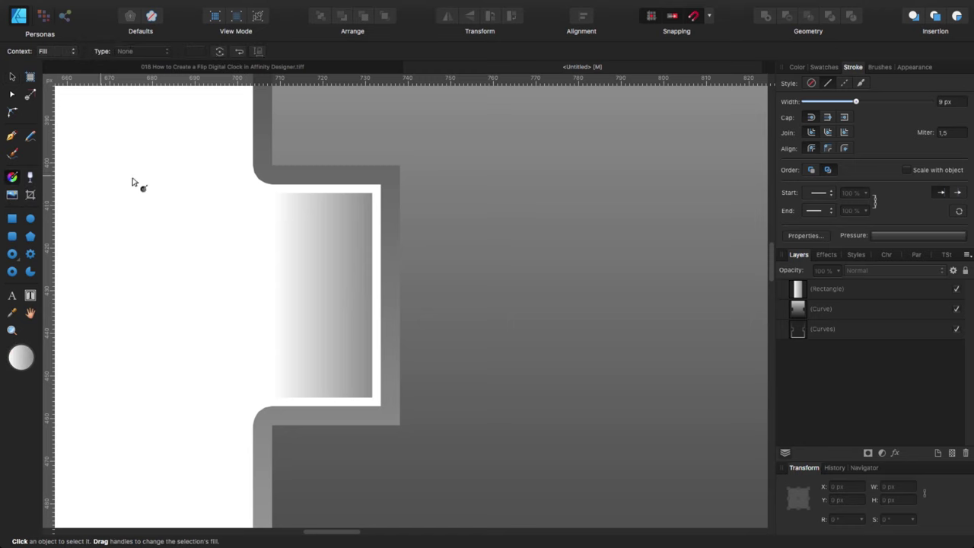
pyautogui.click(324, 197)
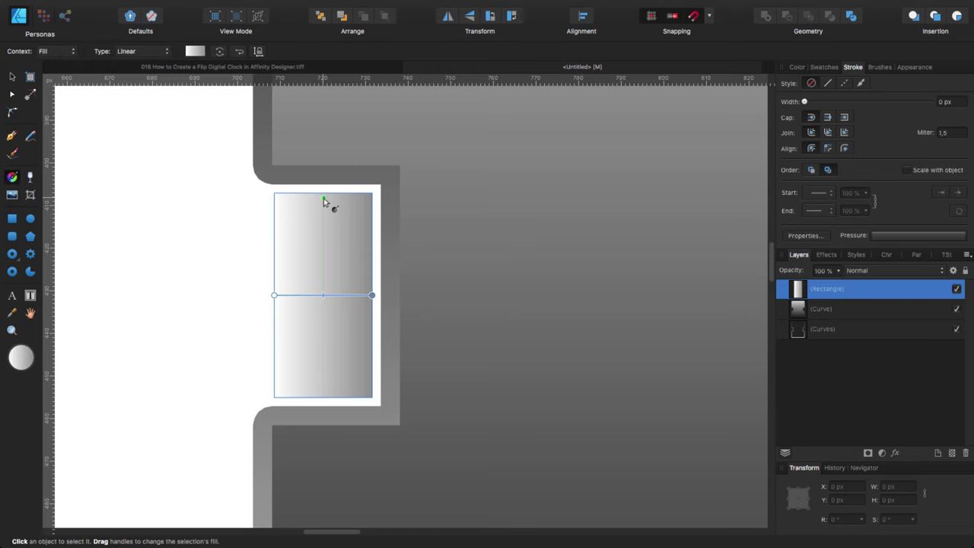
pyautogui.moveTo(325, 194); pyautogui.dragTo(322, 396)
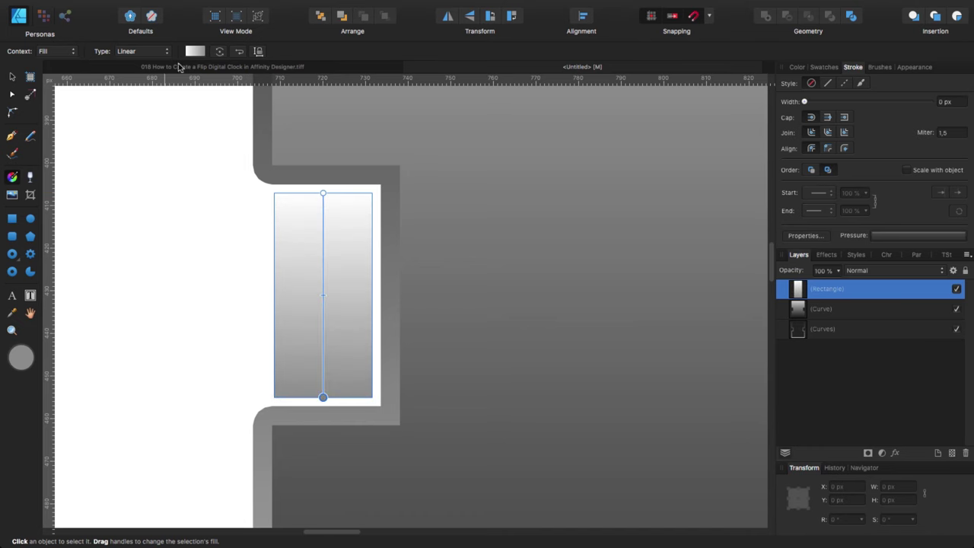
# Insert two intermediate stops in the rectangle's gradient, positioned at 29% and 72%.
pyautogui.click(194, 51)
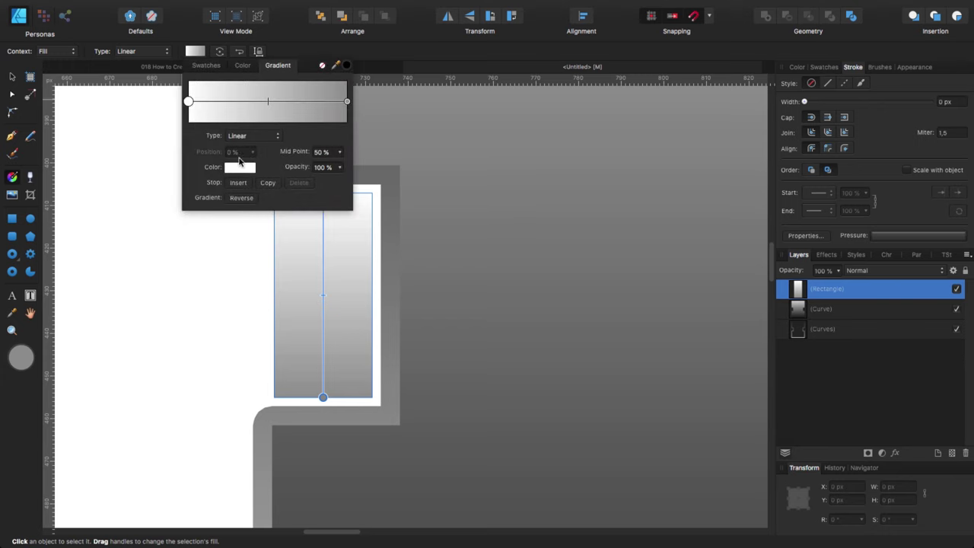
pyautogui.click(241, 184)
pyautogui.moveTo(267, 102); pyautogui.dragTo(229, 101)
pyautogui.click(240, 183)
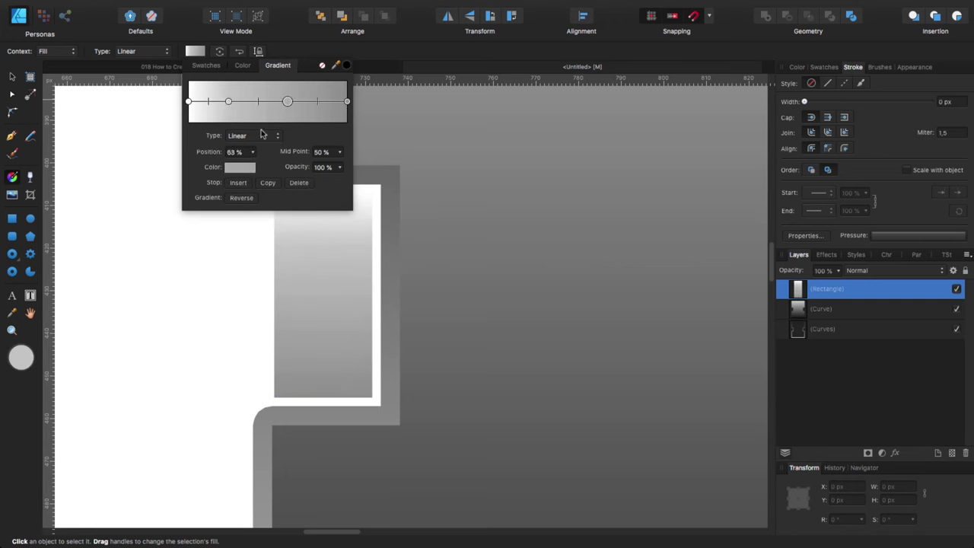
pyautogui.moveTo(289, 105); pyautogui.dragTo(303, 103)
pyautogui.moveTo(229, 101); pyautogui.dragTo(234, 101)
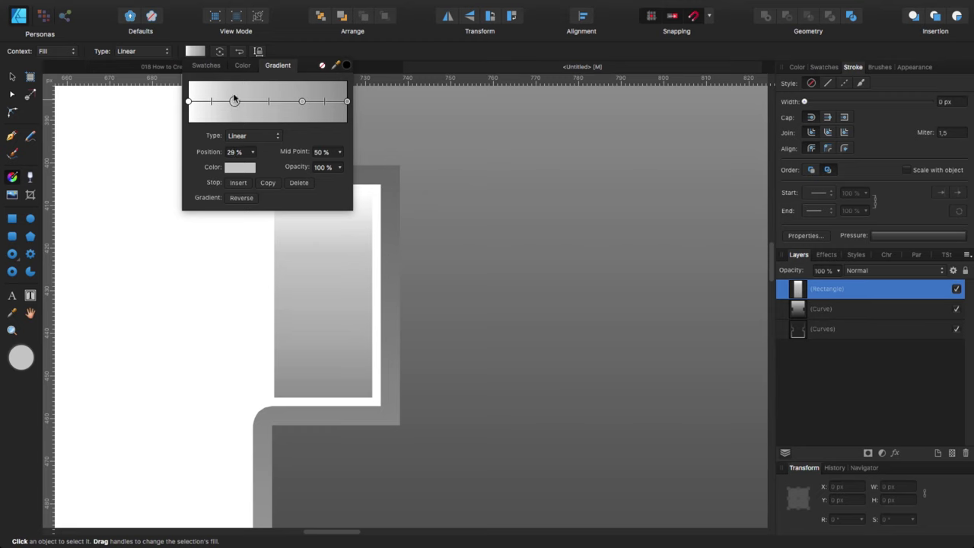
# Set the rectangle gradient's 29% stop to lightness 40 and its 72% stop to lightness 74.
pyautogui.click(241, 167)
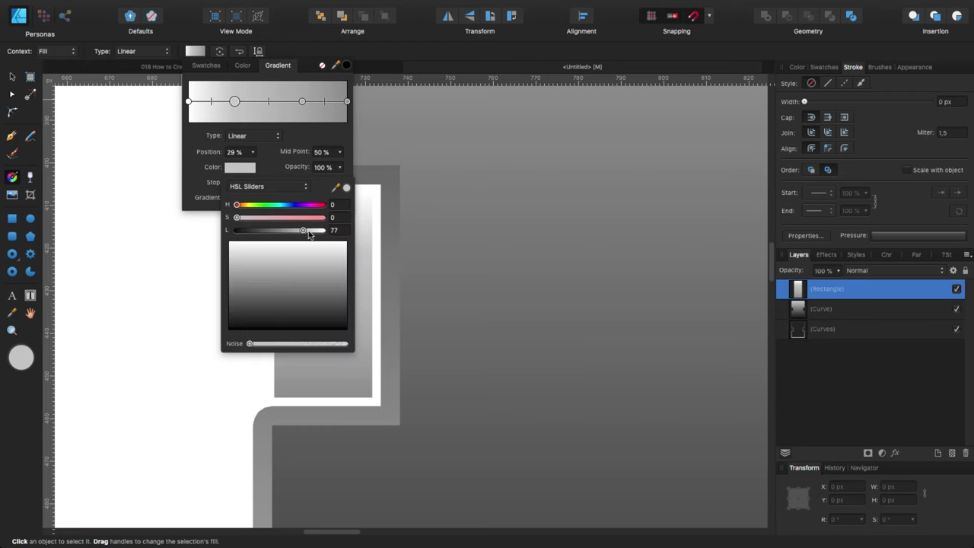
pyautogui.moveTo(307, 233); pyautogui.dragTo(274, 233)
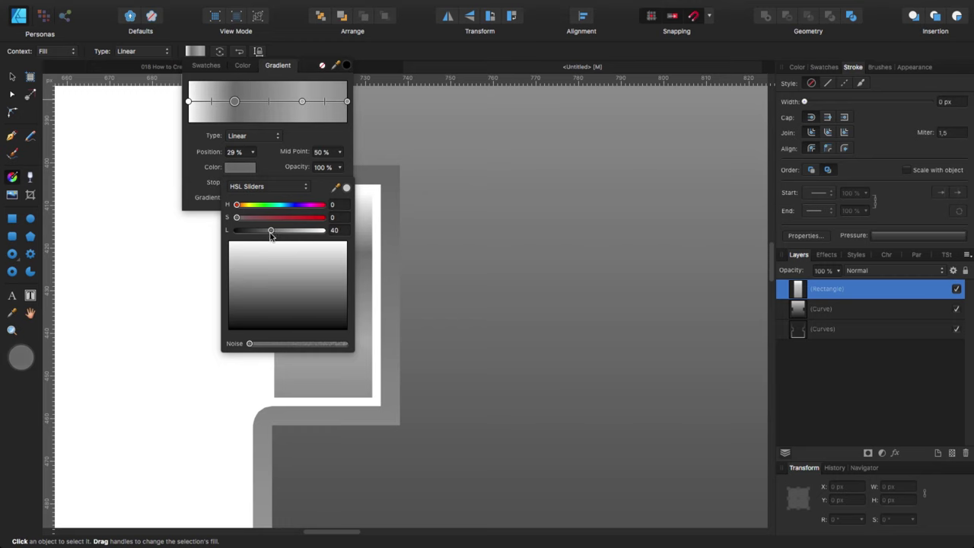
pyautogui.click(302, 102)
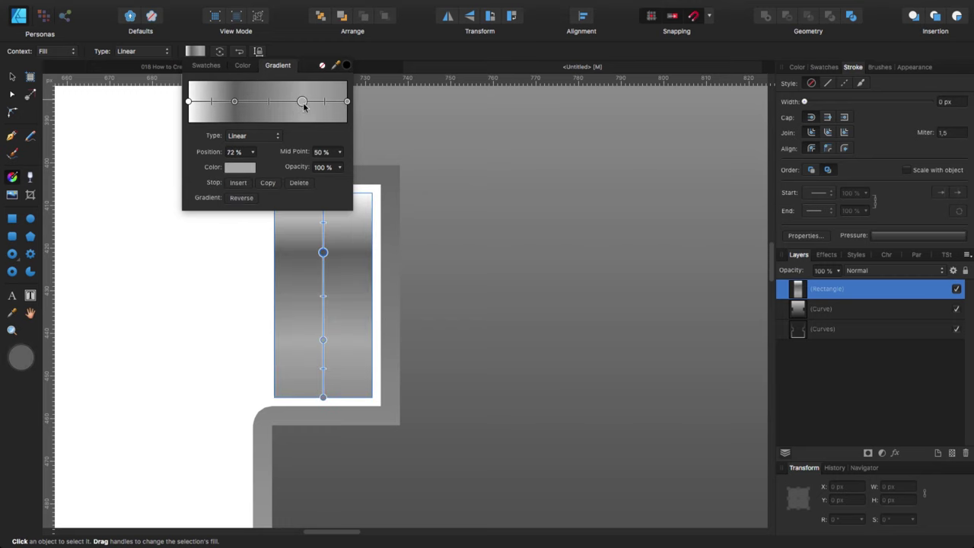
pyautogui.click(248, 172)
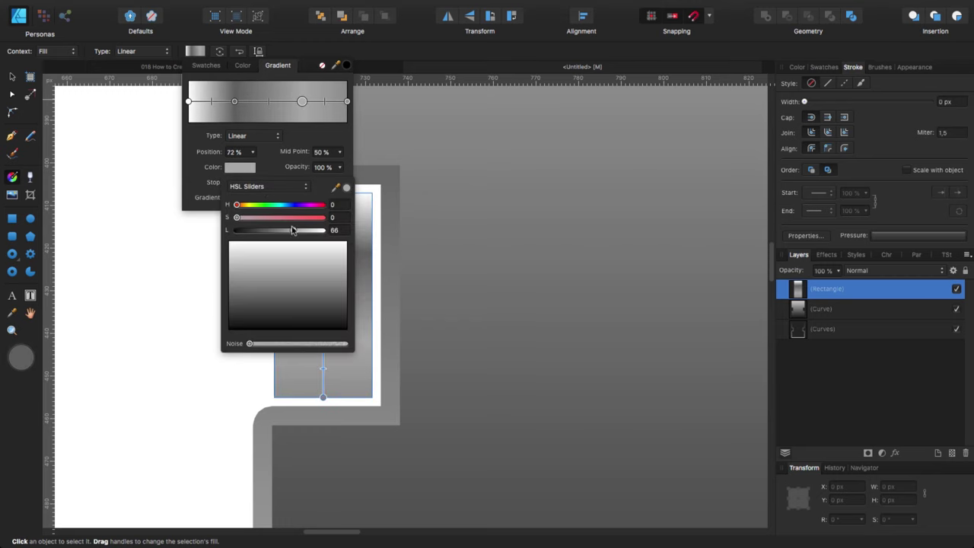
pyautogui.moveTo(293, 229); pyautogui.dragTo(300, 230)
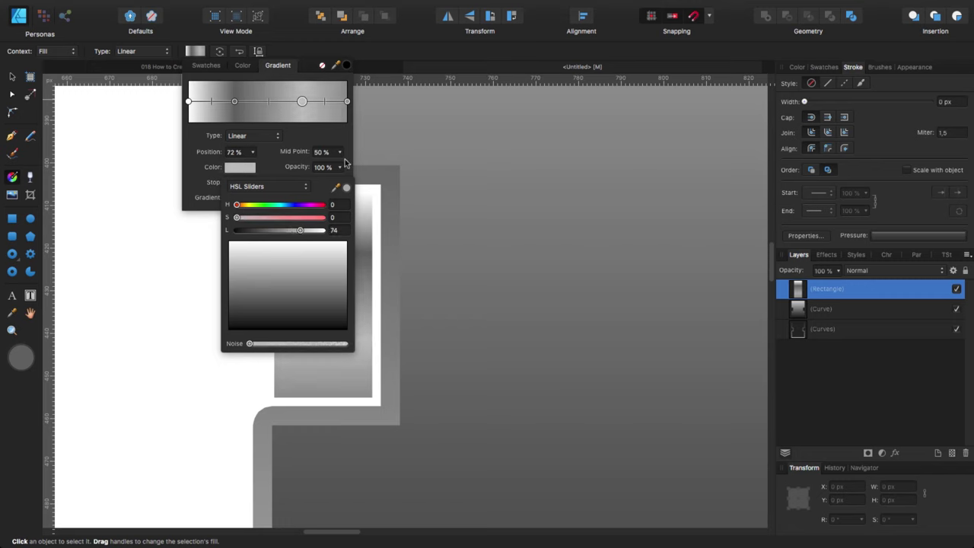
# Darken the end stop of the rectangle's gradient to lightness 38.
pyautogui.click(347, 102)
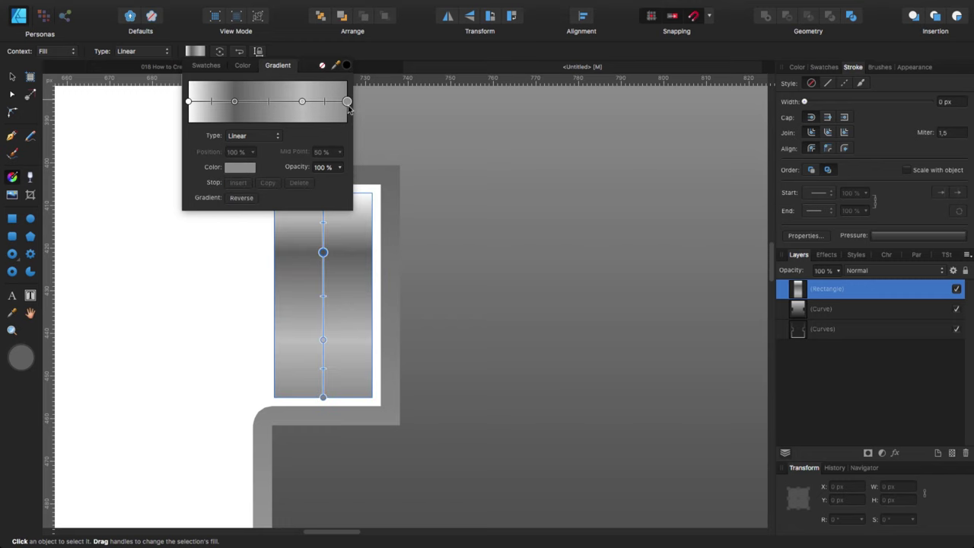
pyautogui.click(248, 169)
pyautogui.moveTo(286, 235); pyautogui.dragTo(268, 236)
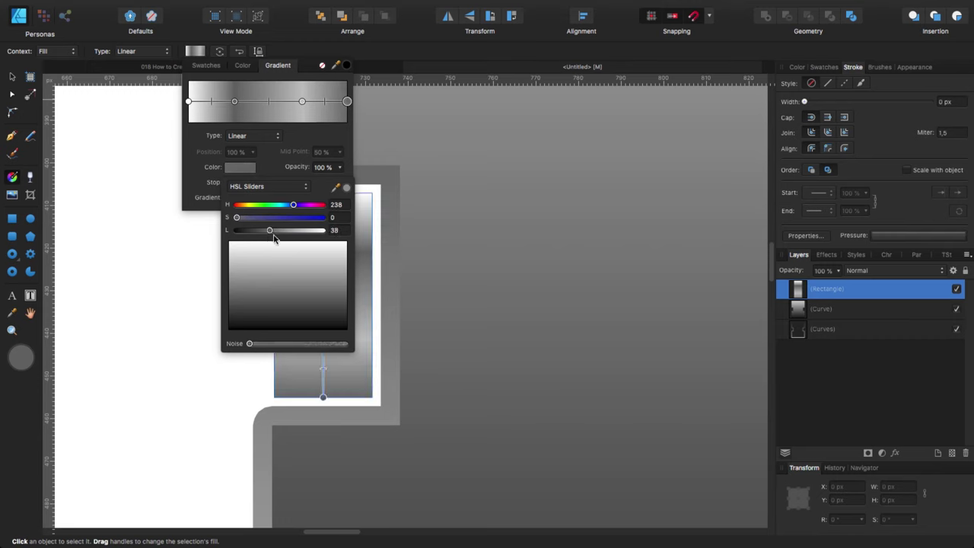
# Shift the notch rectangle gradient's dark intermediate stop slightly towards the start and move its light intermediate stop to 62%.
pyautogui.click(194, 193)
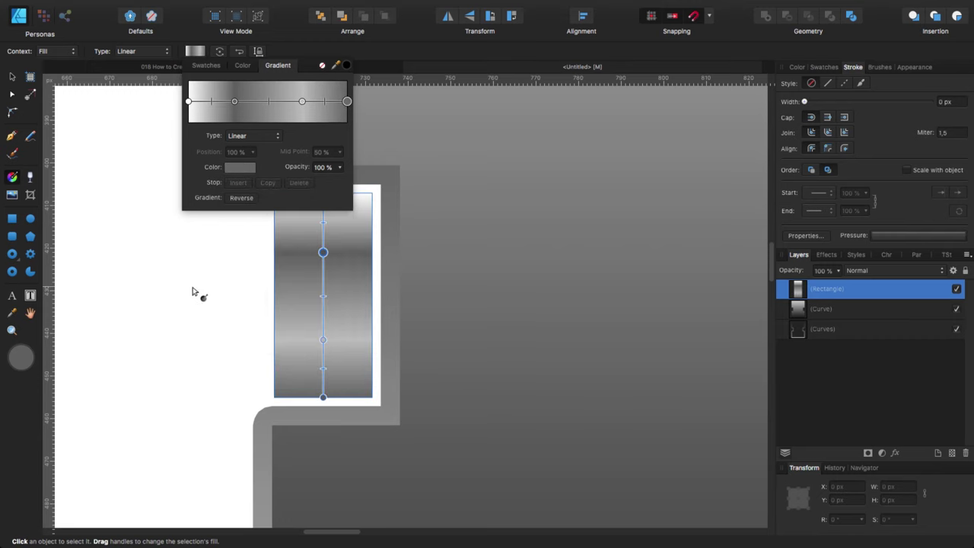
pyautogui.click(235, 102)
pyautogui.moveTo(235, 102); pyautogui.dragTo(225, 102)
pyautogui.moveTo(301, 102); pyautogui.dragTo(286, 101)
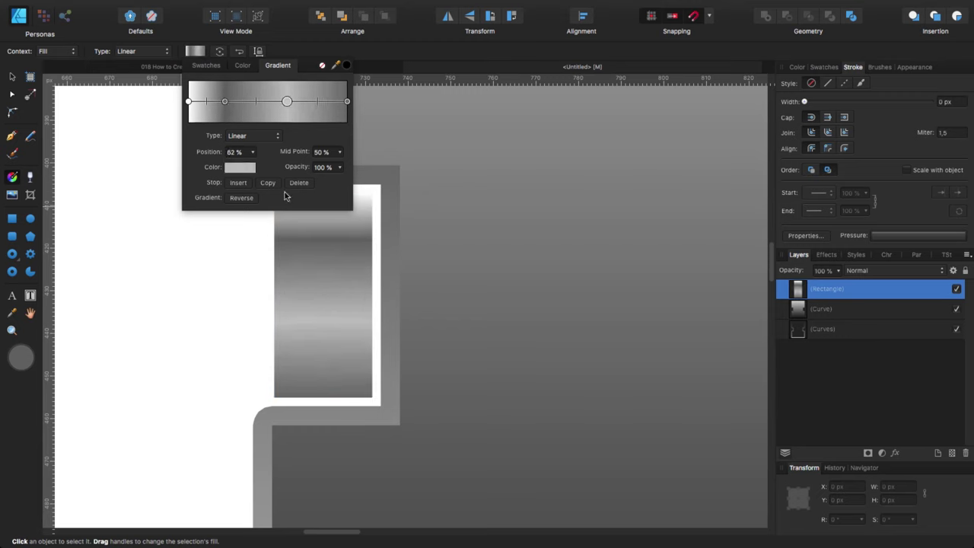
pyautogui.click(206, 282)
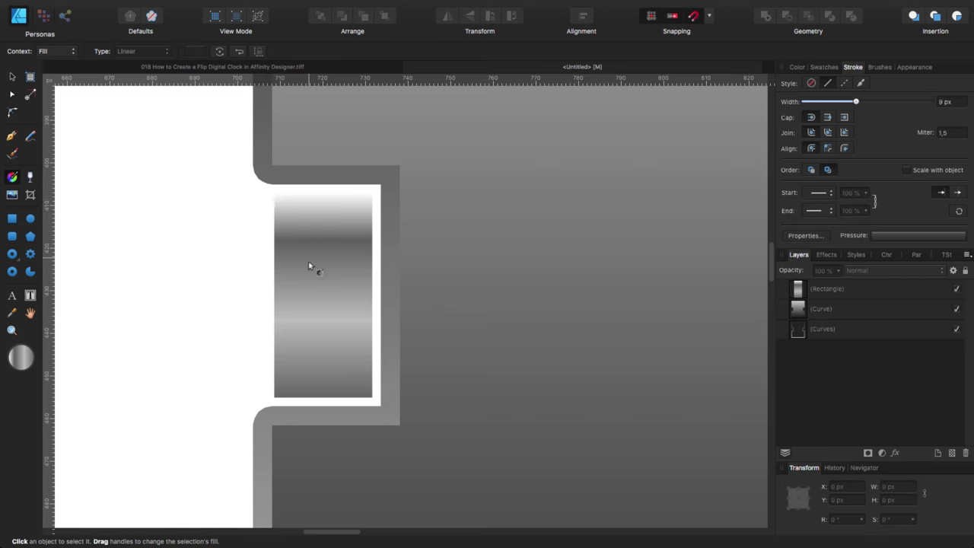
# Duplicate the metallic notch rectangle from the panel's left notch into its right notch.
pyautogui.scroll(-5, 319, 253)
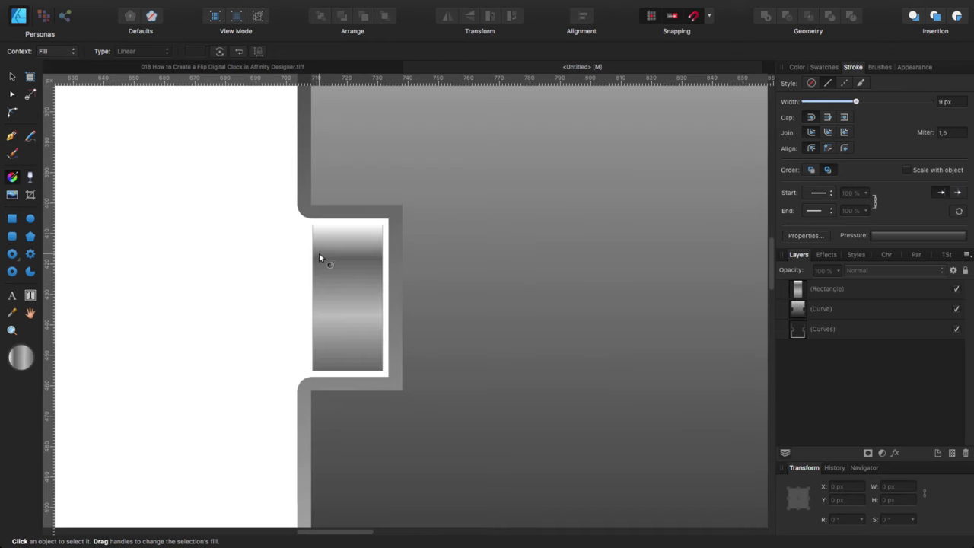
pyautogui.scroll(-2, 319, 252)
pyautogui.click(12, 76)
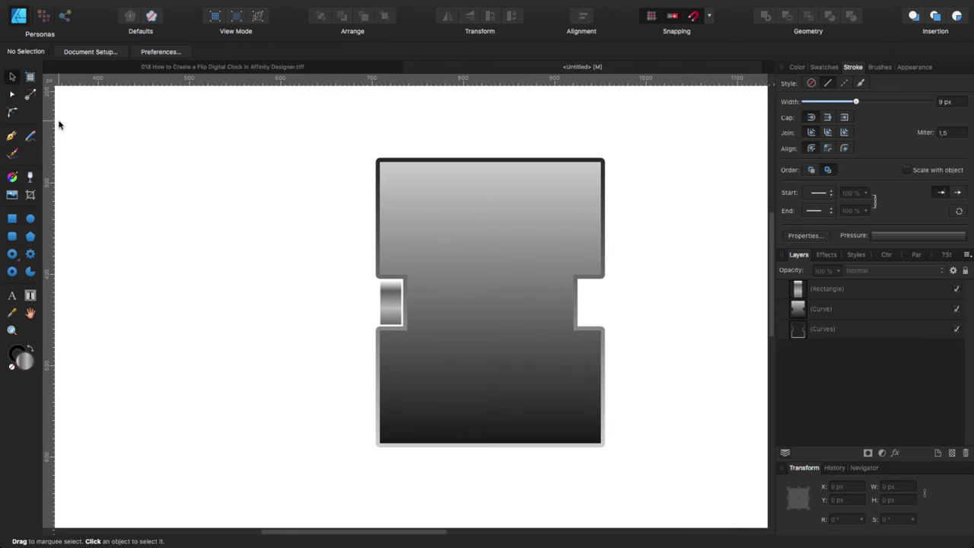
pyautogui.click(389, 308)
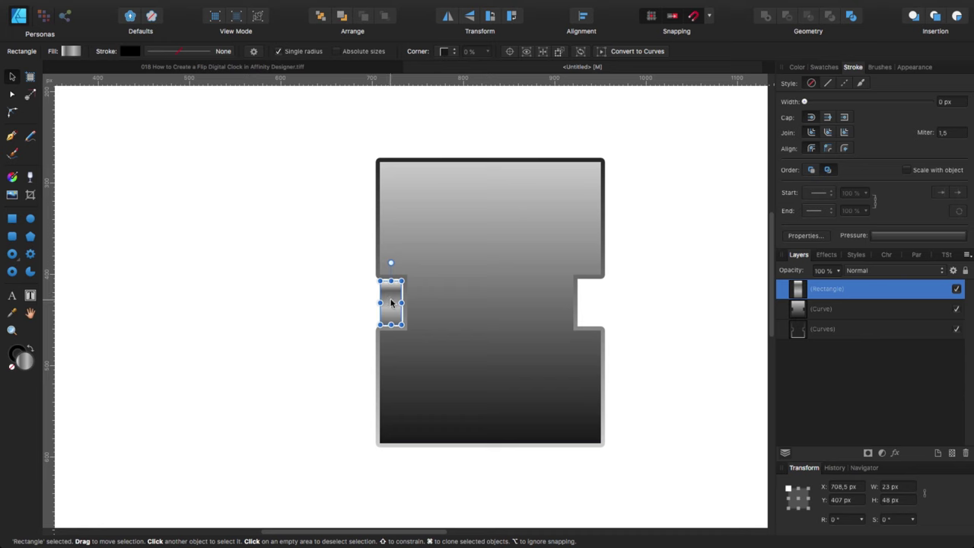
pyautogui.moveTo(389, 303); pyautogui.dragTo(589, 306)
pyautogui.click(638, 311)
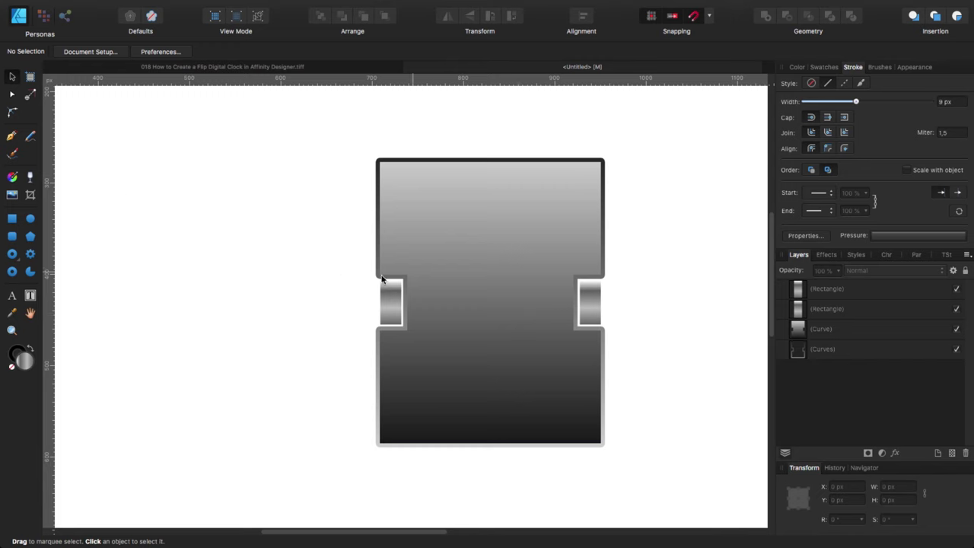
# Draw a thin horizontal rectangle about 210 × 2 px beside the digit panel and remove its stroke.
pyautogui.click(11, 220)
pyautogui.moveTo(127, 202); pyautogui.dragTo(326, 203)
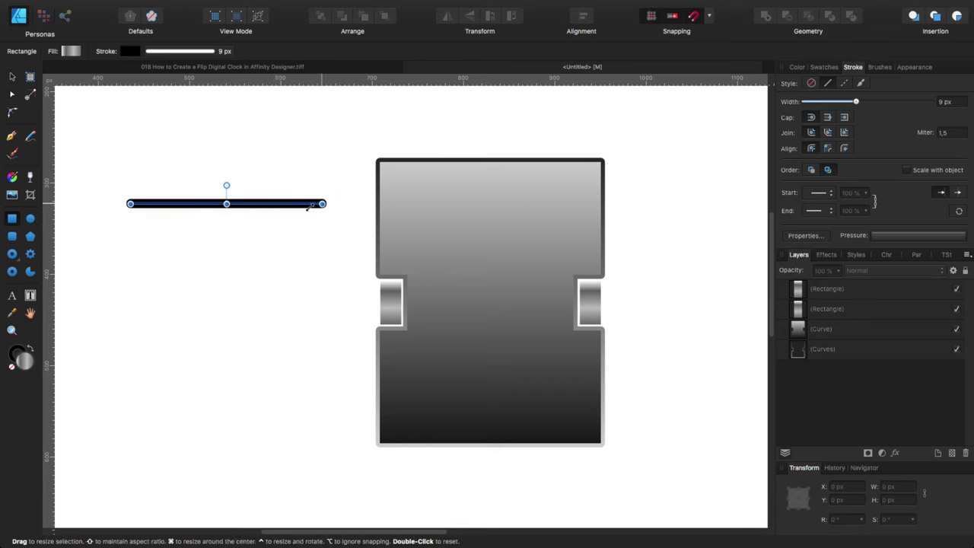
pyautogui.click(175, 51)
pyautogui.click(149, 72)
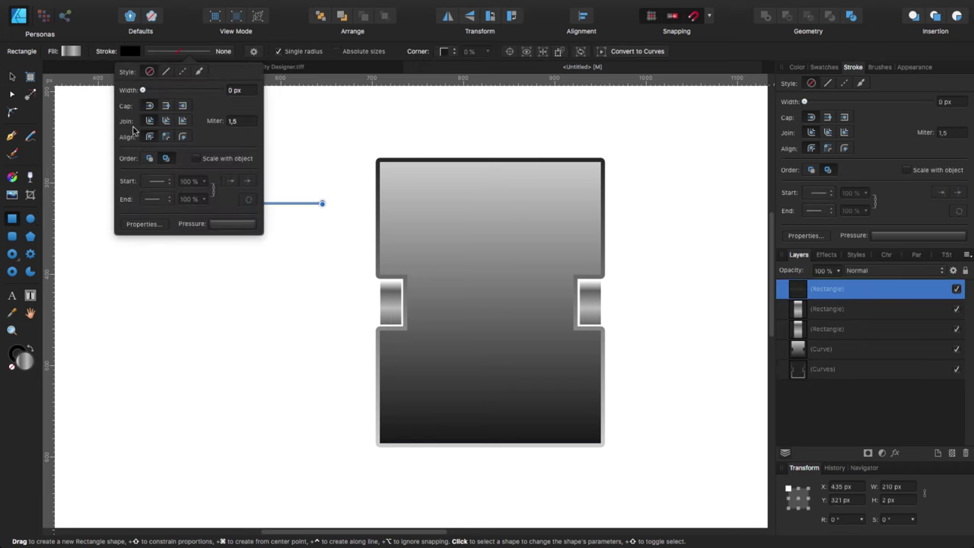
pyautogui.click(285, 233)
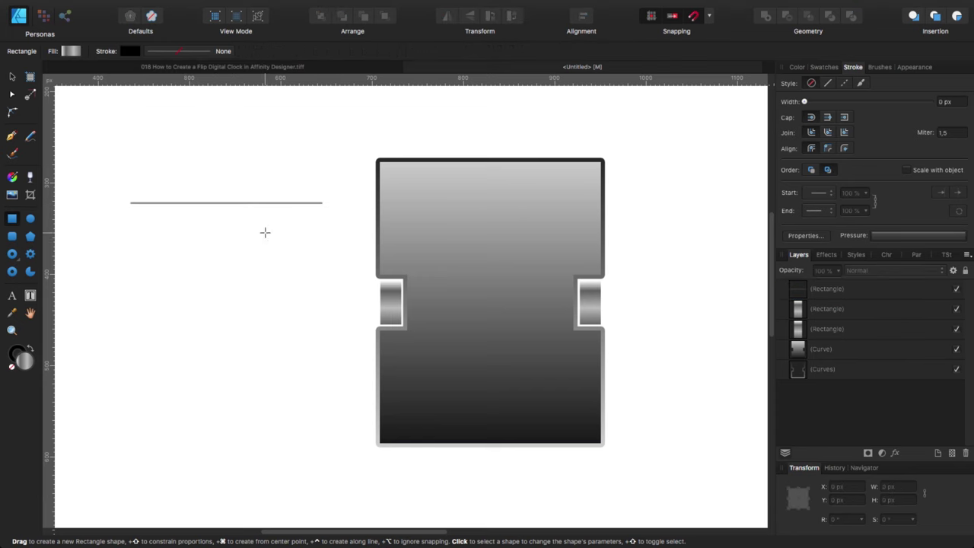
# Increase the thin rectangle's height to 4 px.
pyautogui.scroll(3, 221, 198)
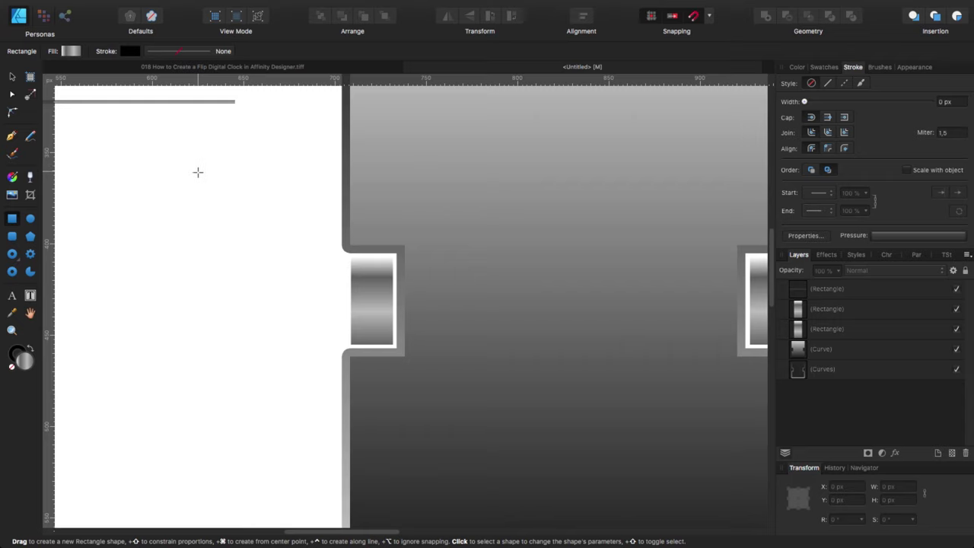
pyautogui.scroll(2, 415, 271)
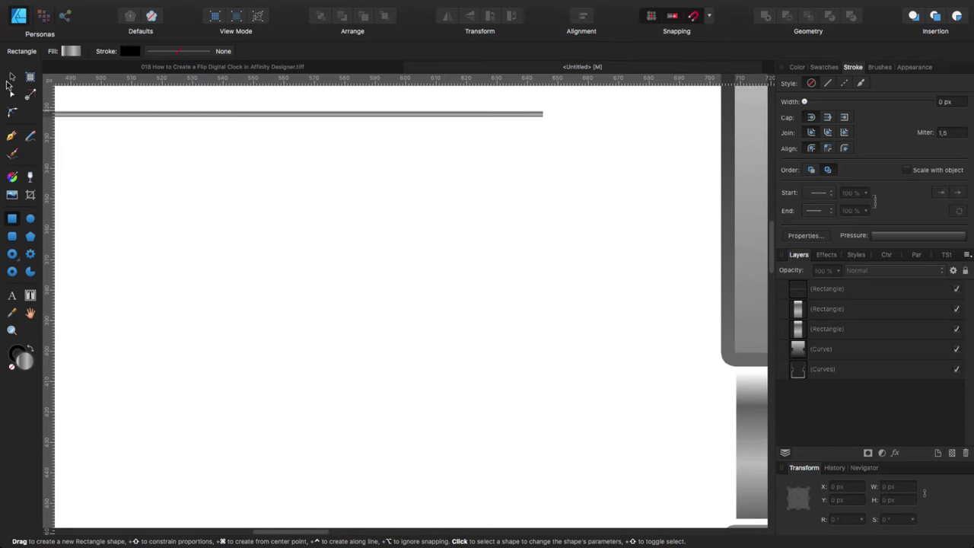
pyautogui.click(208, 114)
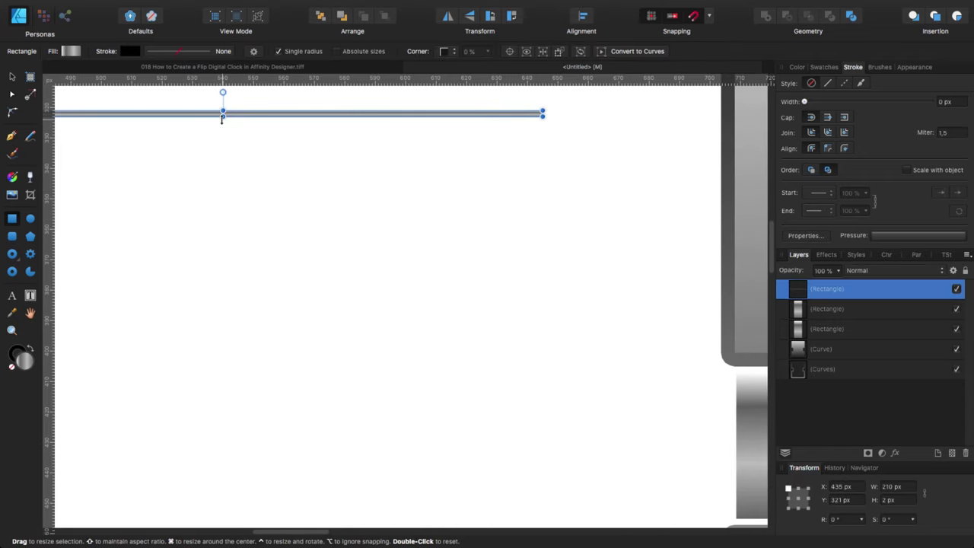
pyautogui.moveTo(223, 116); pyautogui.dragTo(223, 123)
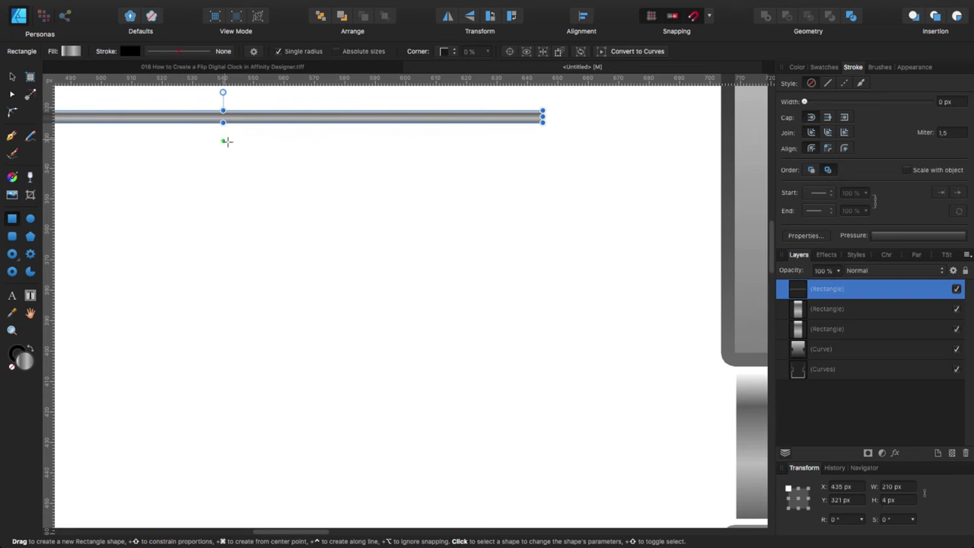
# Move the thin bar across the panel's middle at X 720, Y 429 px and widen it to 218.5 px.
pyautogui.press('super+minus')
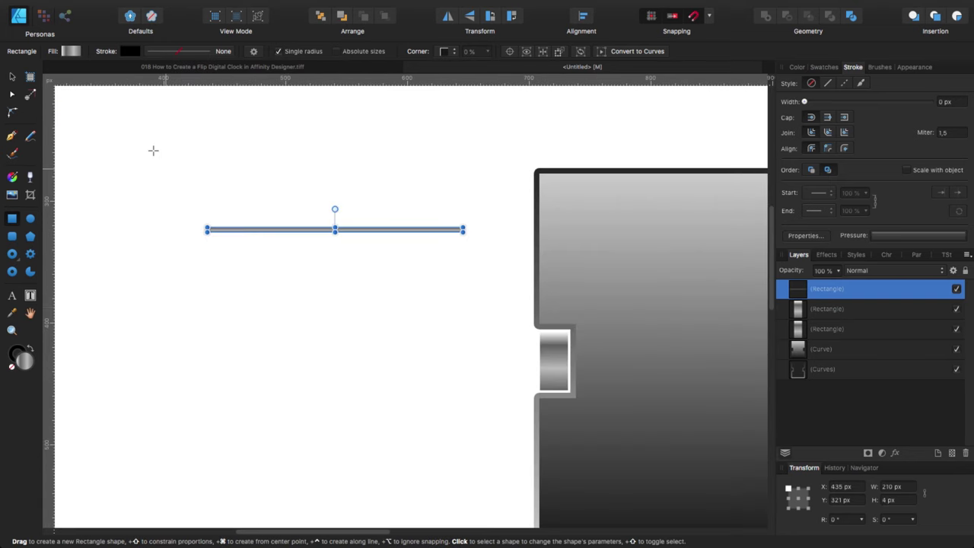
pyautogui.moveTo(284, 228); pyautogui.dragTo(641, 358)
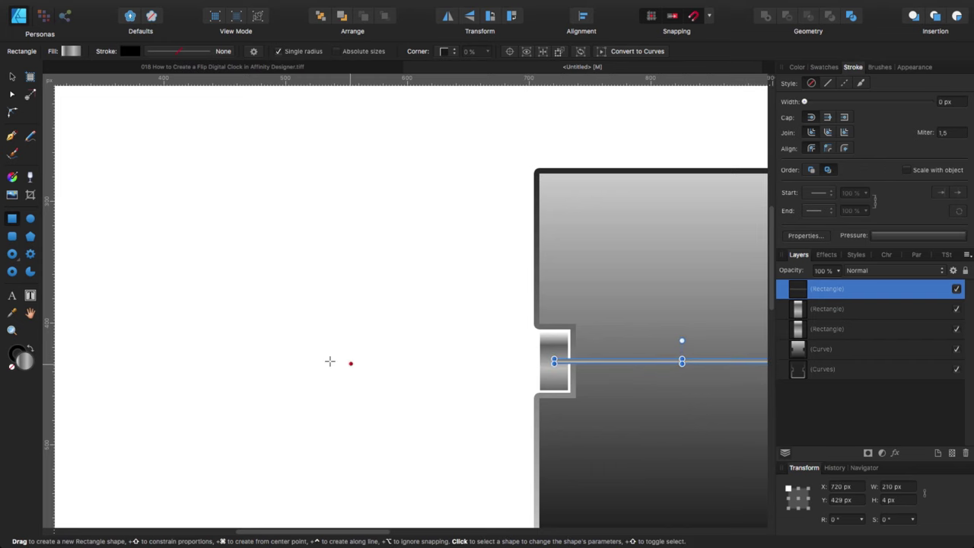
pyautogui.moveTo(330, 361); pyautogui.dragTo(78, 307)
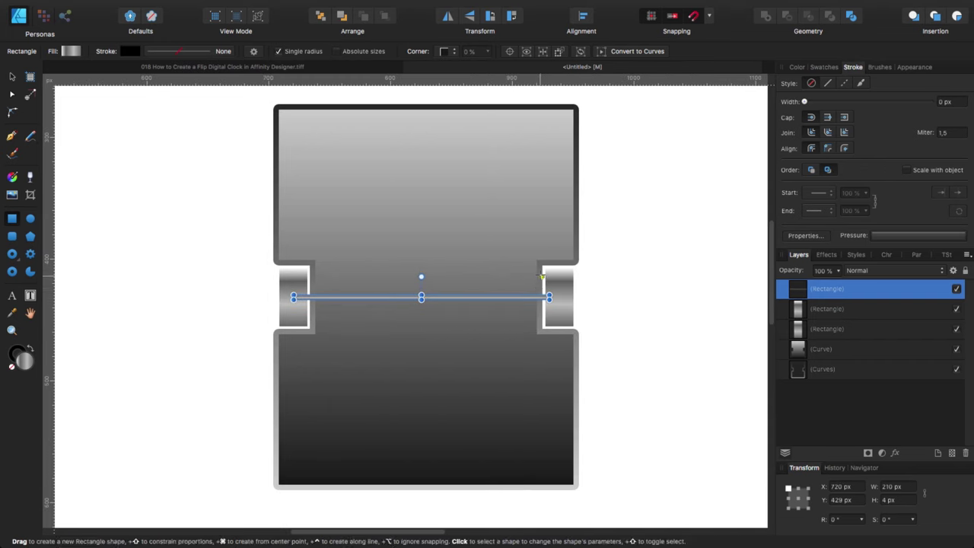
pyautogui.press('super+plus')
pyautogui.moveTo(689, 288); pyautogui.dragTo(709, 287)
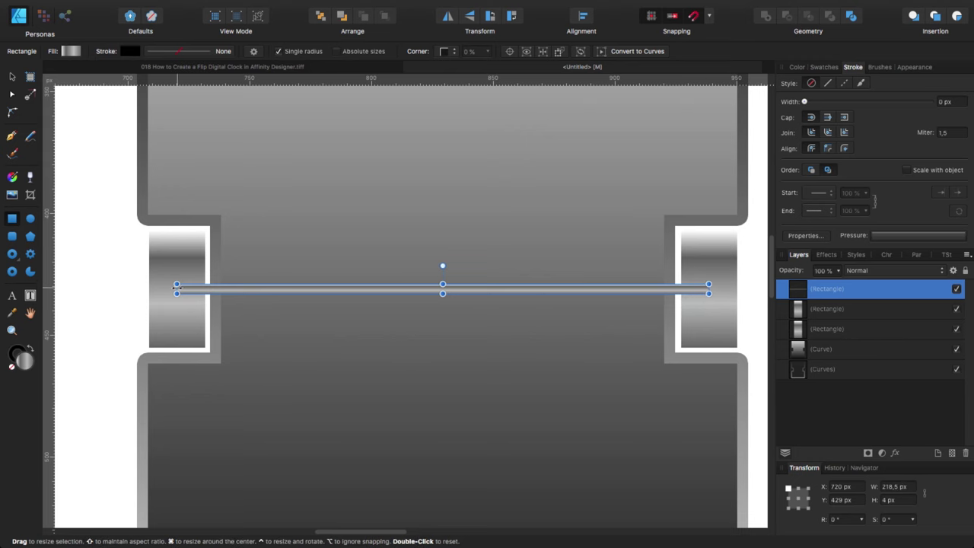
pyautogui.moveTo(176, 288); pyautogui.dragTo(176, 287)
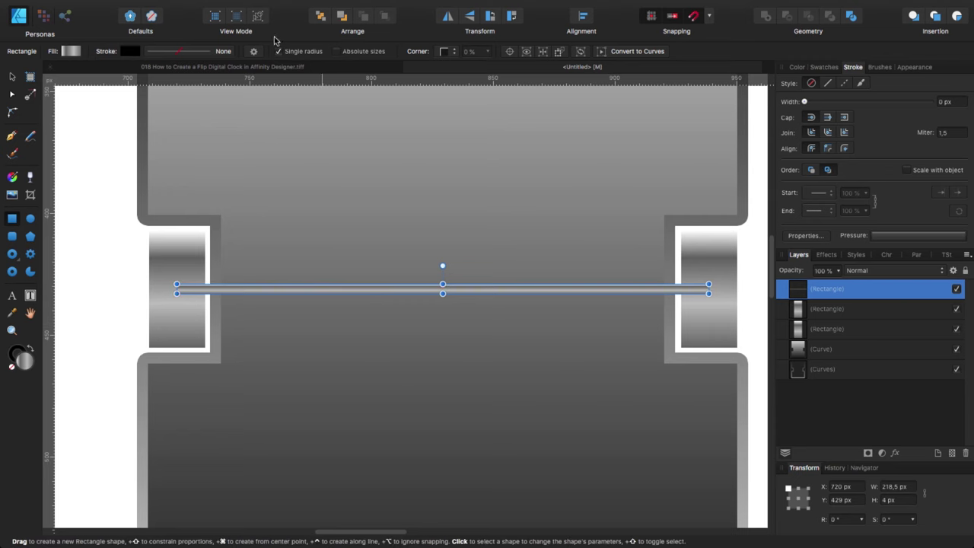
# Send the thin bar behind both metallic notch rectangles and deselect it.
pyautogui.click(341, 21)
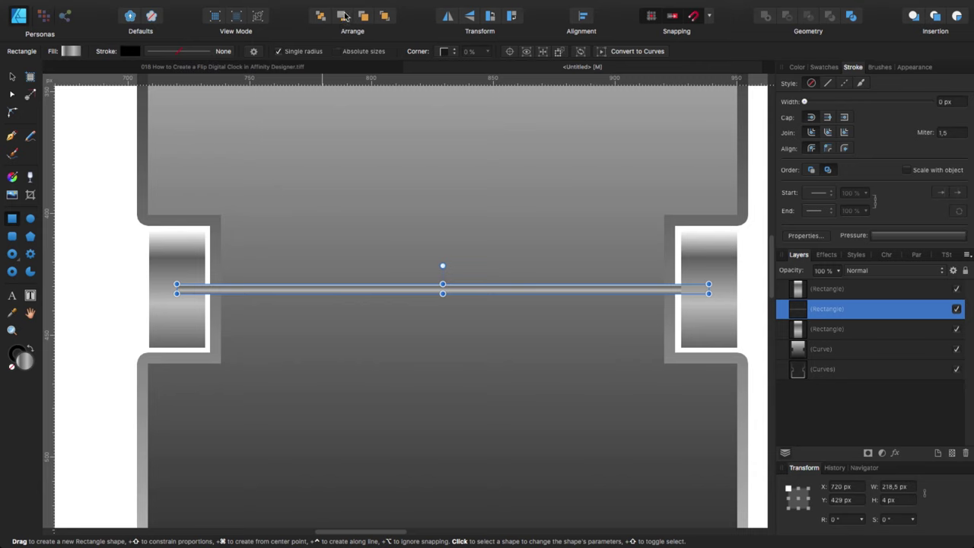
pyautogui.click(343, 18)
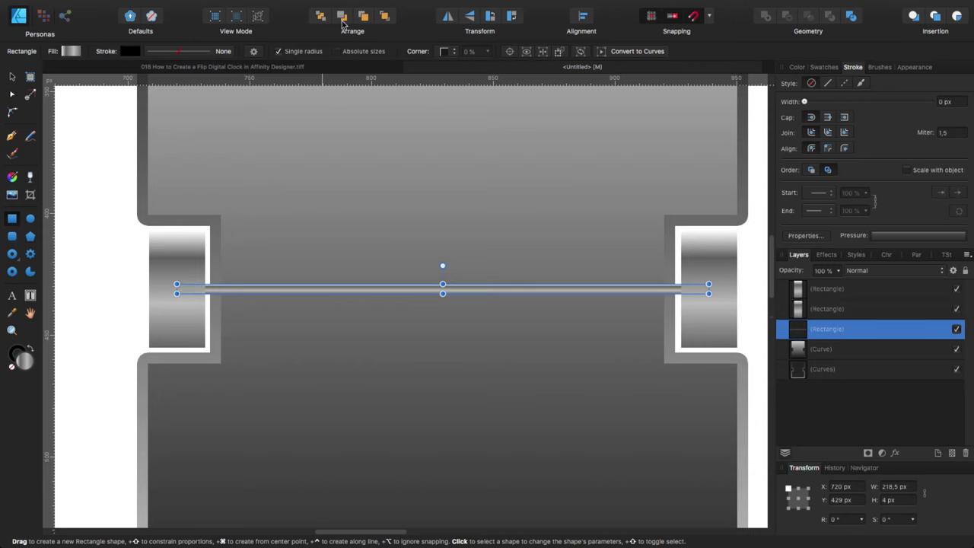
pyautogui.click(11, 76)
pyautogui.click(71, 180)
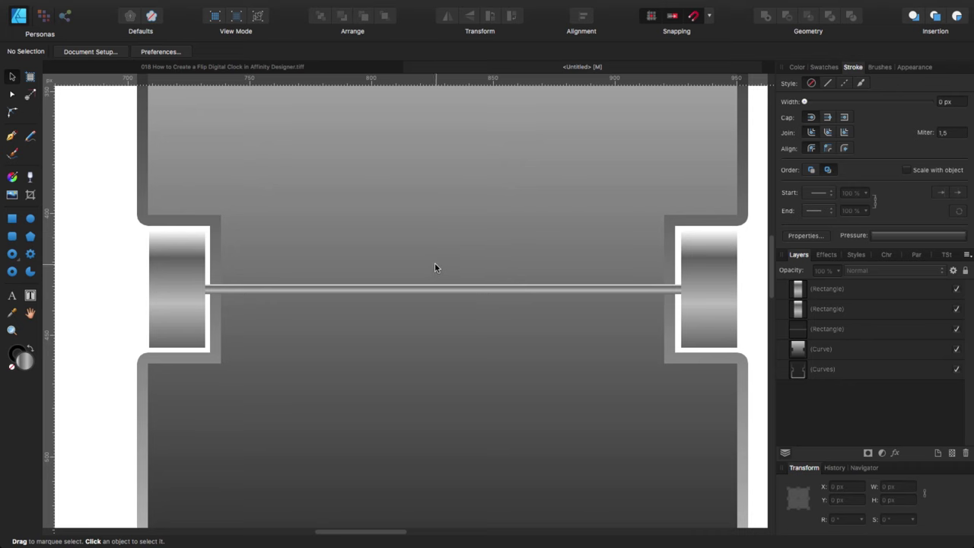
# Add the digit 2 as art text at about 48.2 pt on the blank area left of the panel.
pyautogui.scroll(-8, 434, 265)
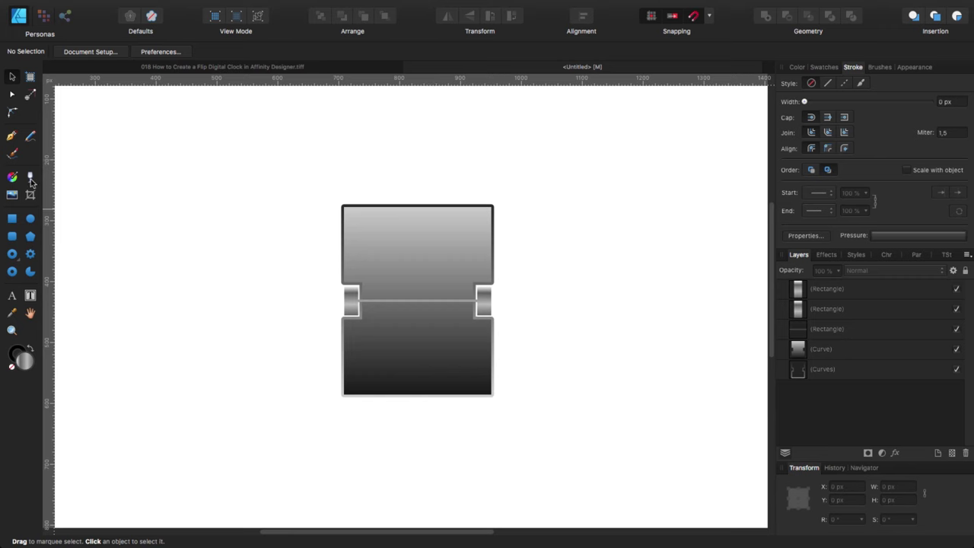
pyautogui.click(11, 299)
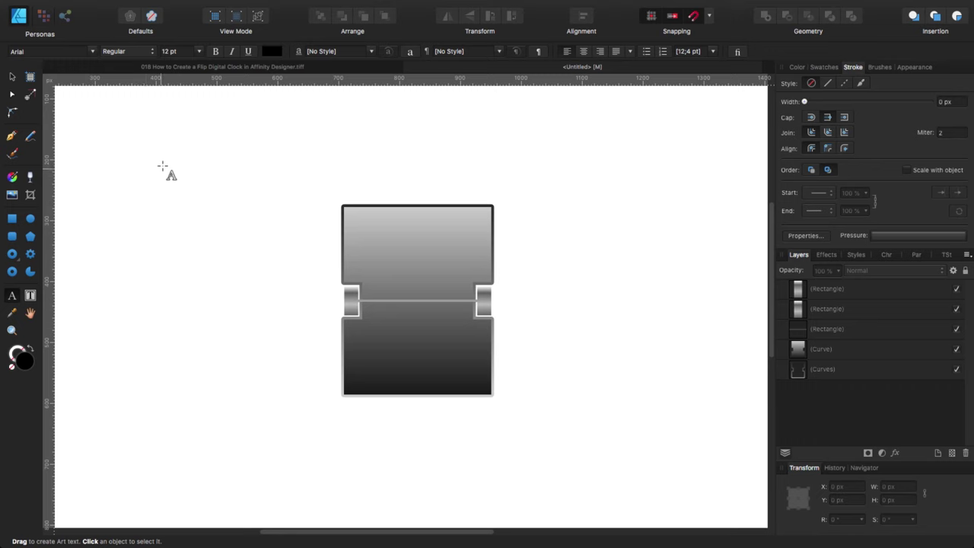
pyautogui.moveTo(142, 165); pyautogui.dragTo(242, 265)
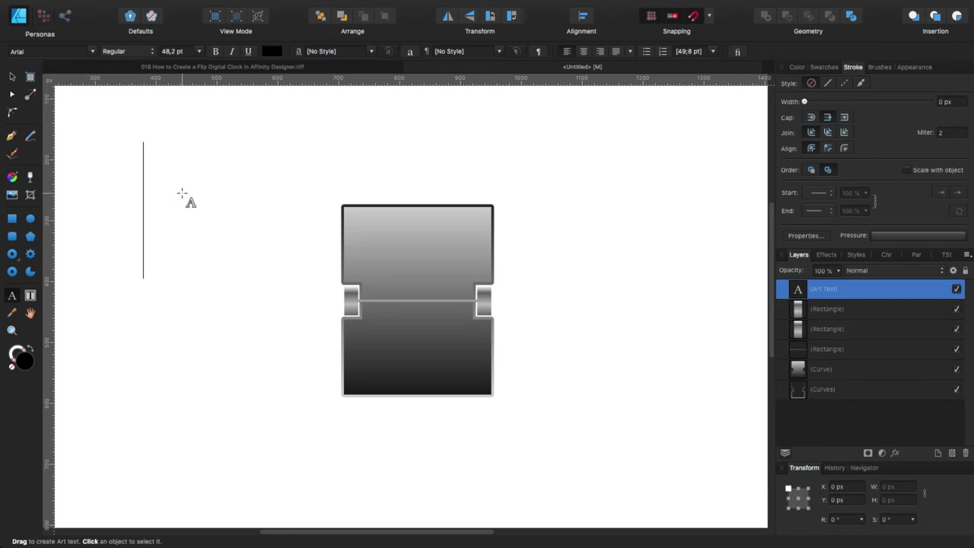
pyautogui.write('2')
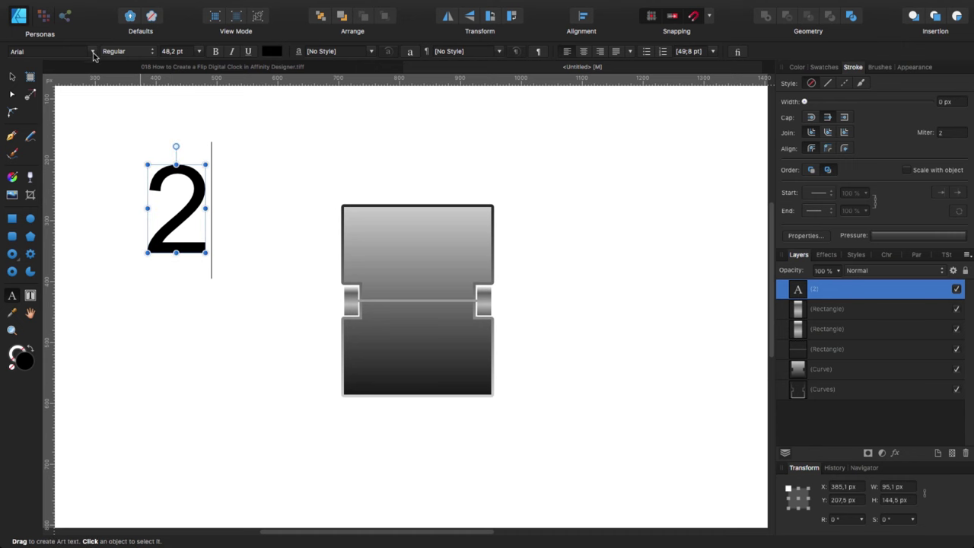
pyautogui.click(93, 53)
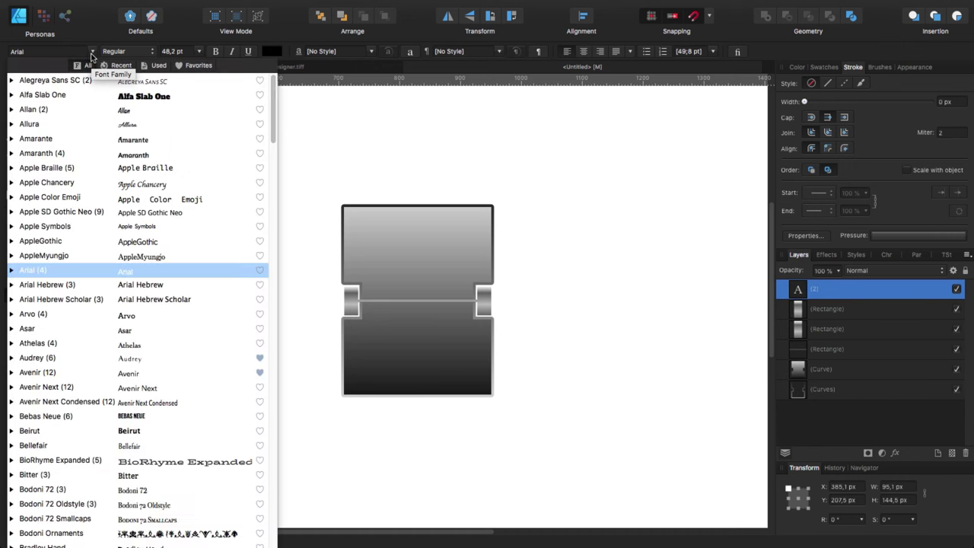
pyautogui.moveTo(274, 125); pyautogui.dragTo(274, 180)
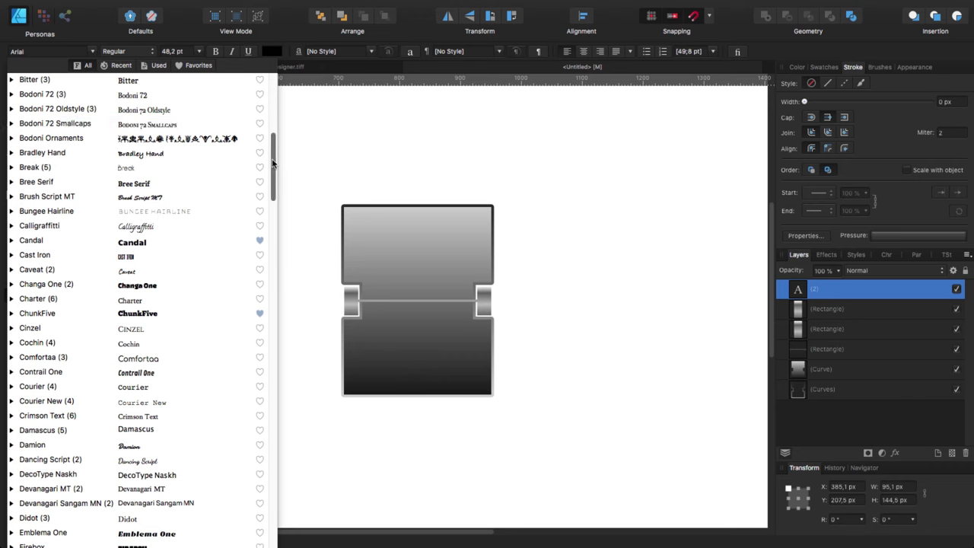
pyautogui.scroll(5, 272, 163)
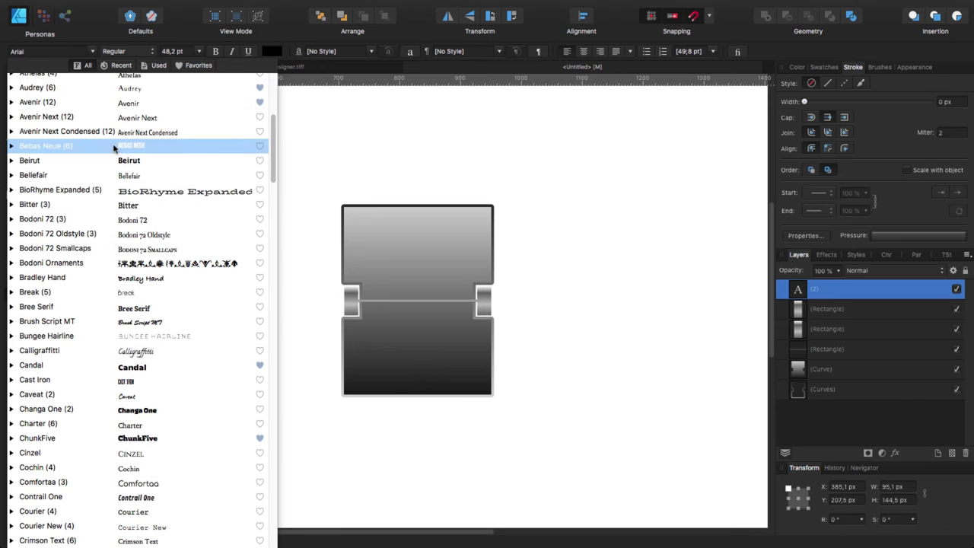
pyautogui.press('Escape')
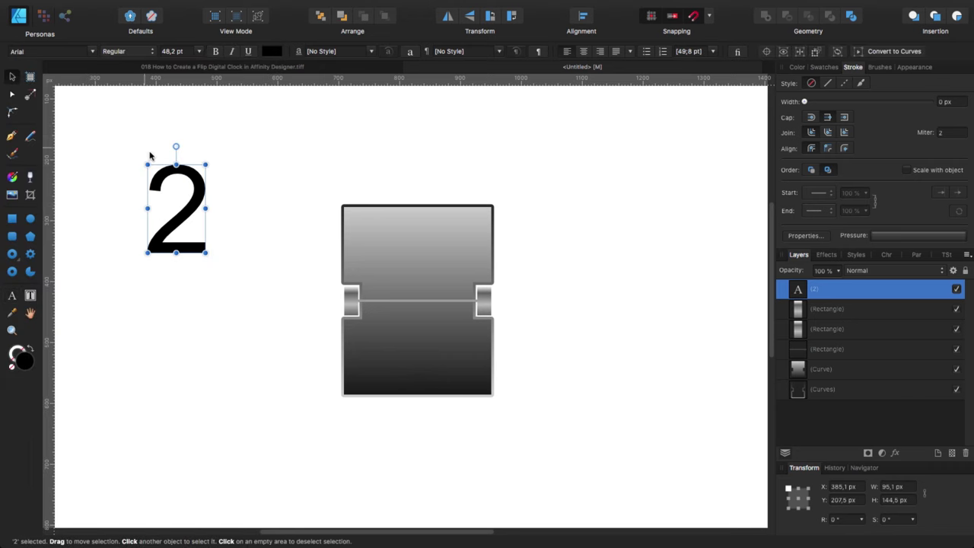
# Colour the digit 2 white with lightness 100 and move it onto the panel.
pyautogui.click(272, 51)
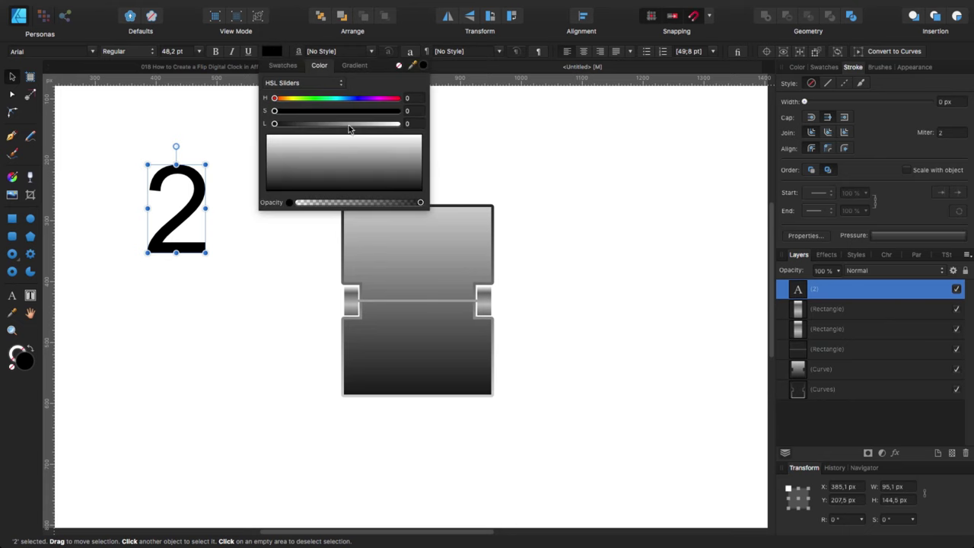
pyautogui.moveTo(276, 124); pyautogui.dragTo(396, 124)
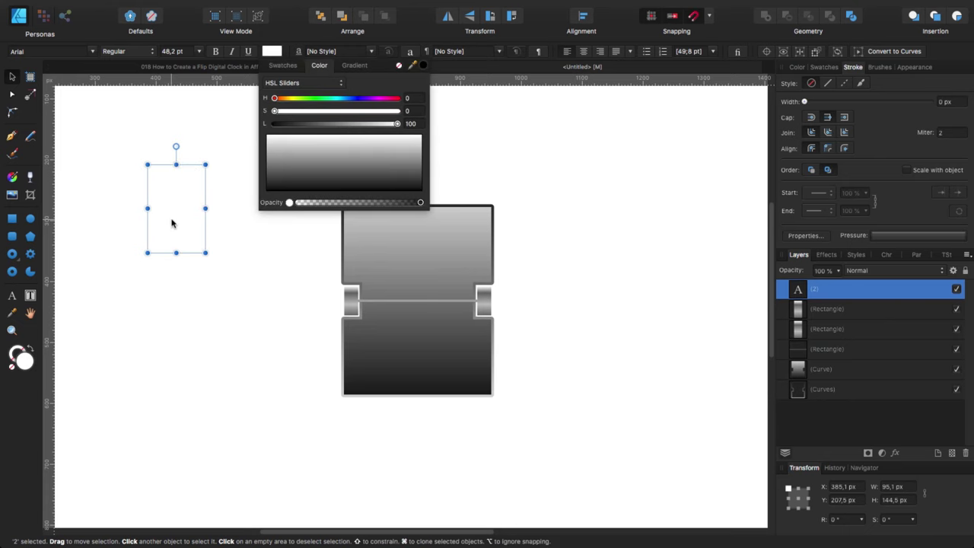
pyautogui.moveTo(166, 222); pyautogui.dragTo(389, 274)
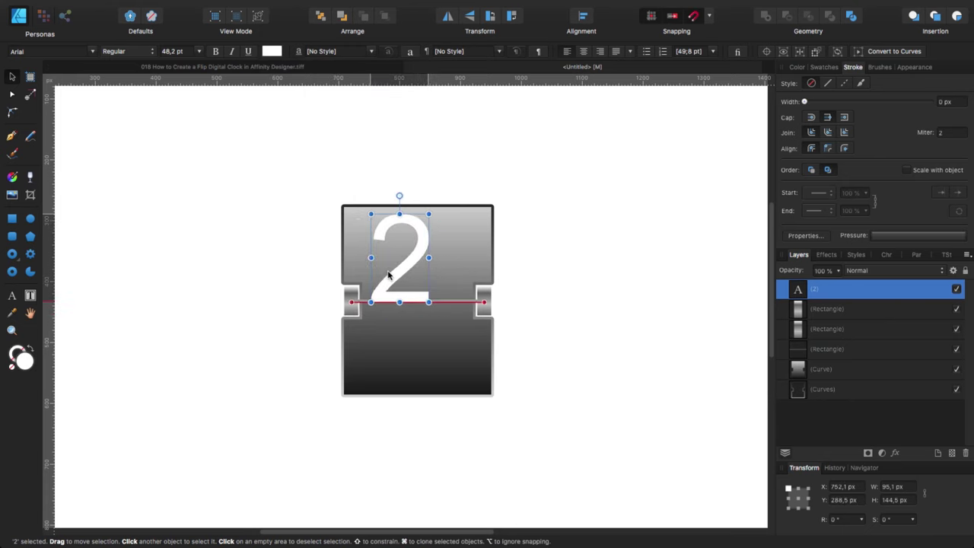
# Enlarge the digit 2 to about 165.6 × 277.5 px, stretching it vertically, and centre it on the panel.
pyautogui.moveTo(441, 314); pyautogui.dragTo(460, 369)
pyautogui.moveTo(406, 330); pyautogui.dragTo(404, 337)
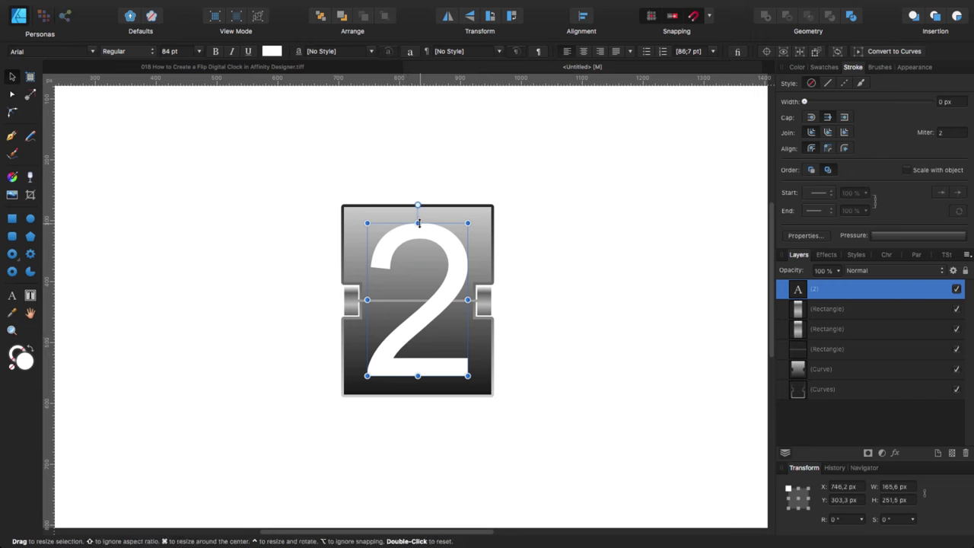
pyautogui.moveTo(417, 223); pyautogui.dragTo(417, 215)
pyautogui.moveTo(418, 331); pyautogui.dragTo(415, 330)
pyautogui.press('super+z')
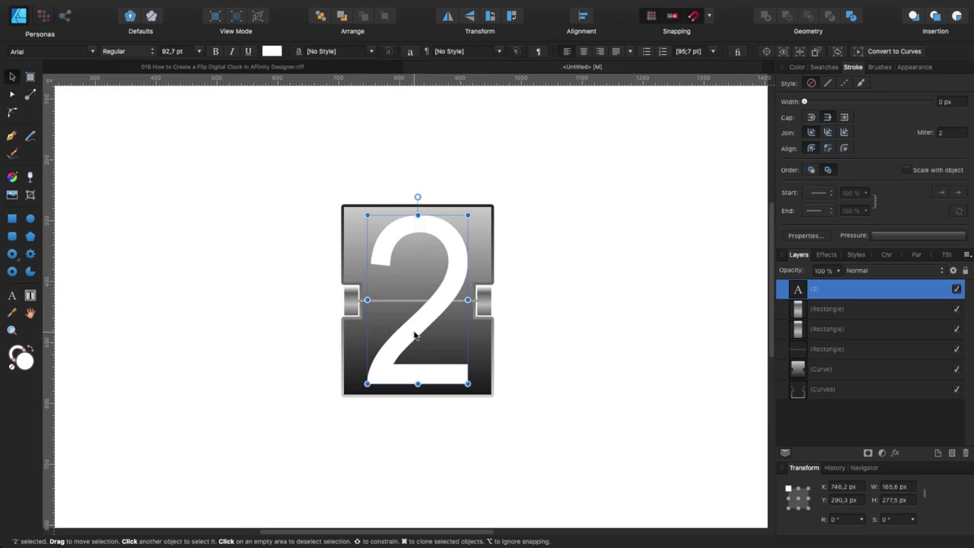
# Centre the digit 2 horizontally and vertically on the gradient panel curve, aligning both directions to Last Selected.
pyautogui.keyDown('super'); pyautogui.click(811, 372); pyautogui.keyUp('super')
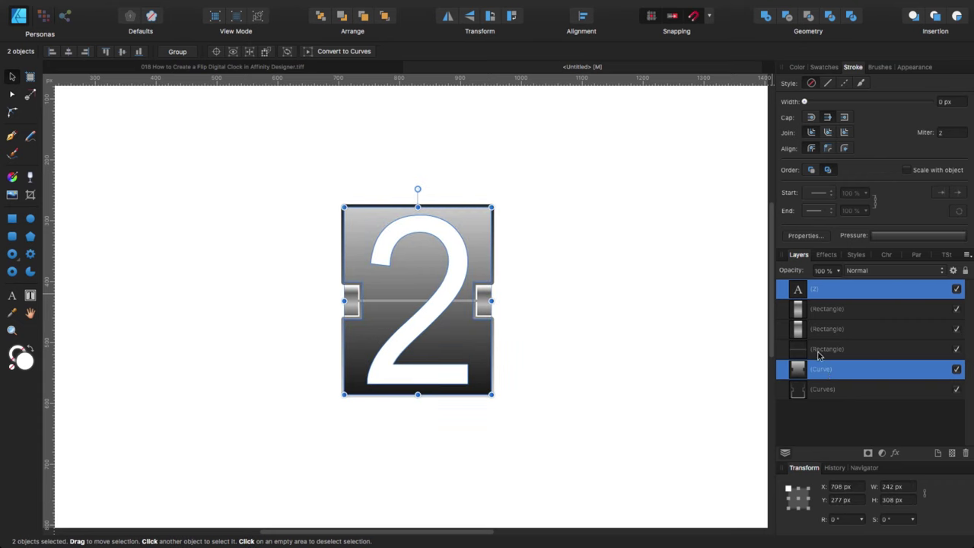
pyautogui.click(583, 16)
pyautogui.click(607, 81)
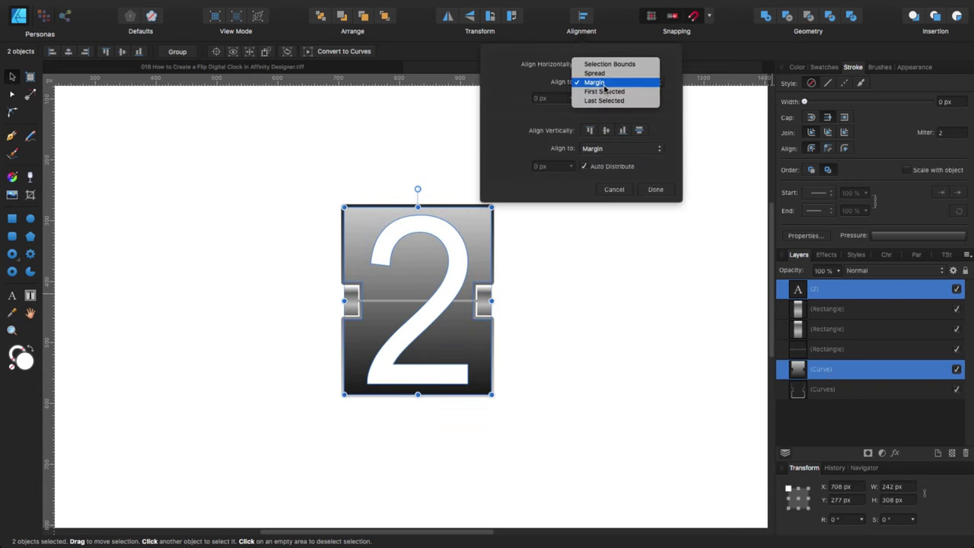
pyautogui.click(603, 101)
pyautogui.click(606, 148)
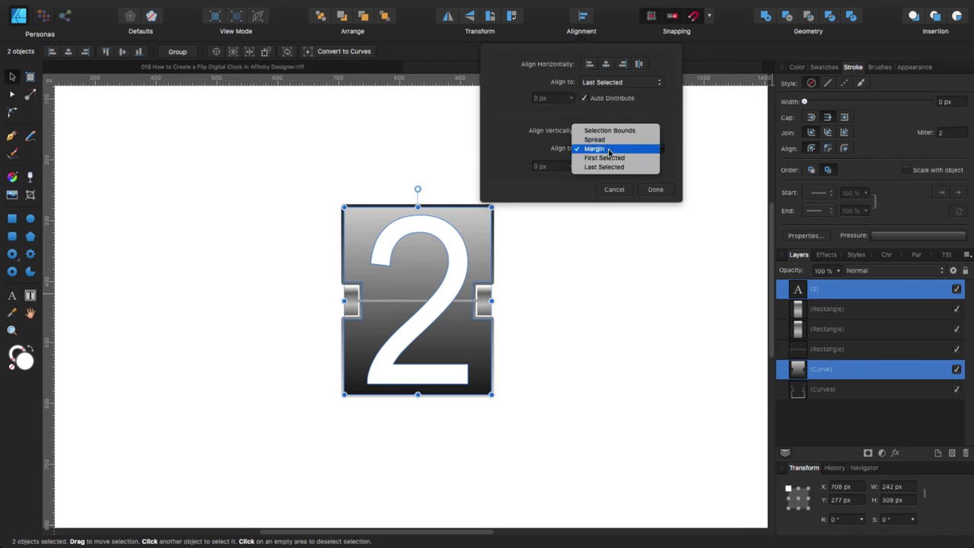
pyautogui.click(607, 166)
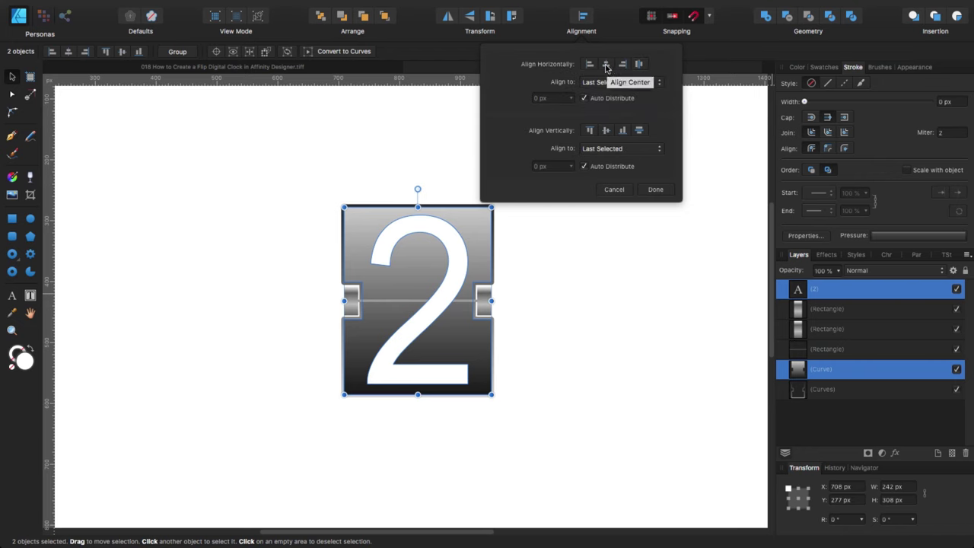
pyautogui.click(607, 64)
pyautogui.click(606, 131)
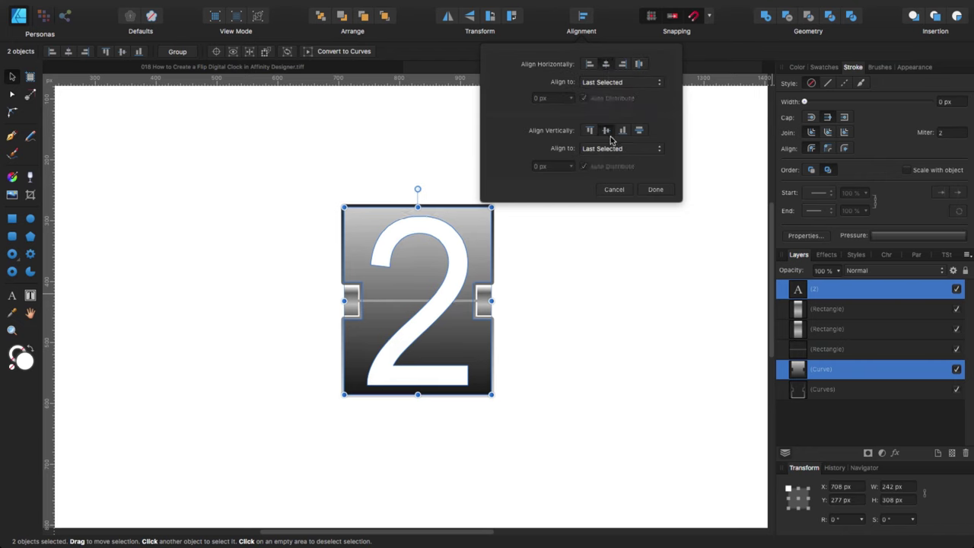
pyautogui.click(653, 189)
pyautogui.click(628, 209)
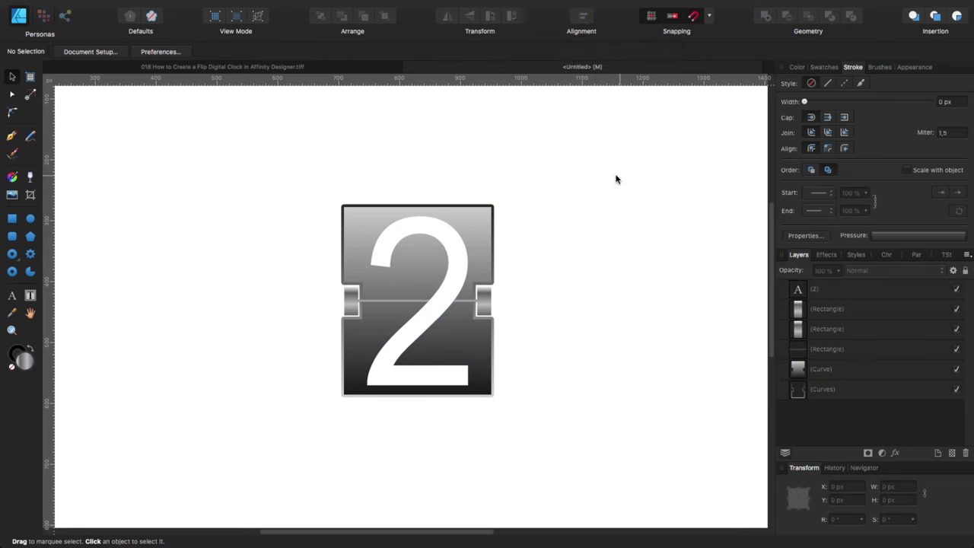
# Move the digit 2 in the stacking order to just above the panel curve, beneath the thin bar and both metallic rectangles.
pyautogui.click(454, 282)
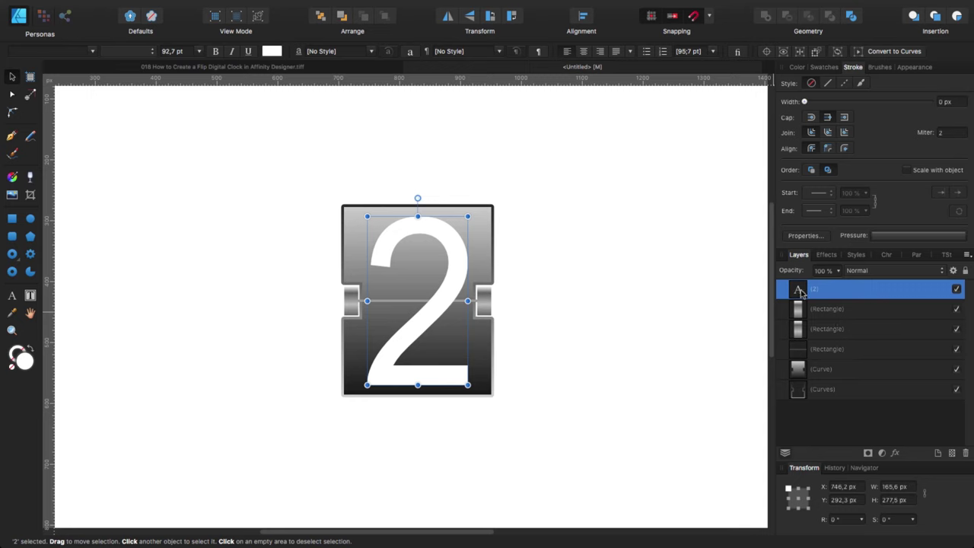
pyautogui.moveTo(801, 292); pyautogui.dragTo(796, 377)
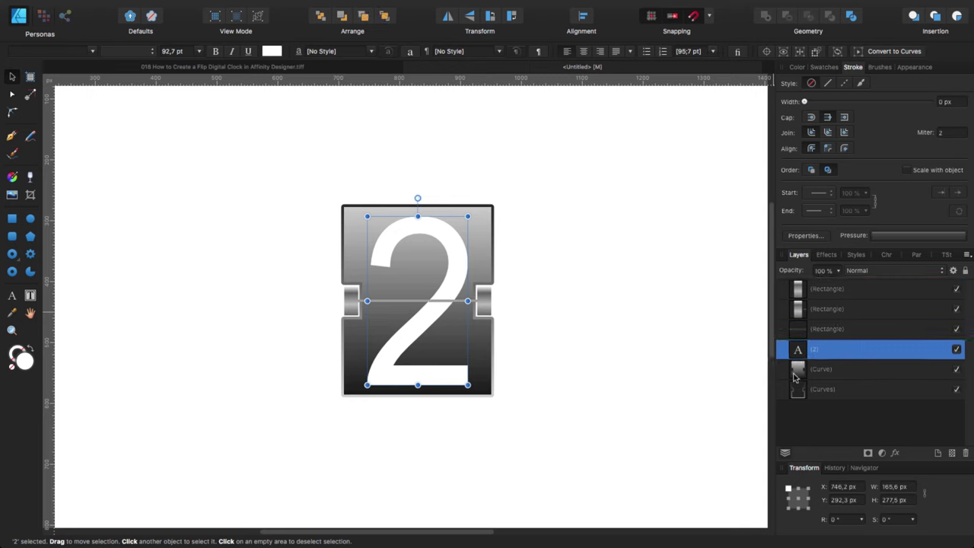
pyautogui.click(530, 290)
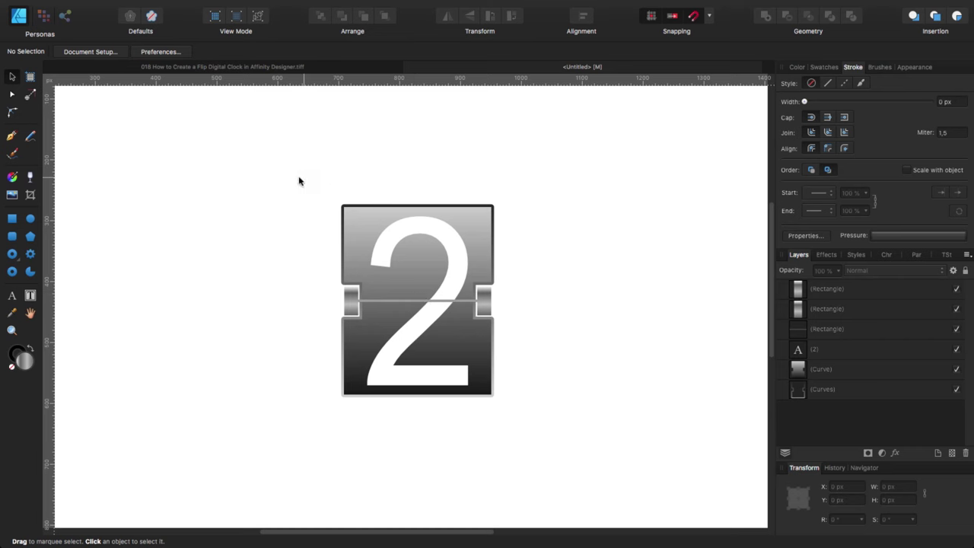
# Group all six objects of the digit panel and deselect the group.
pyautogui.moveTo(301, 178); pyautogui.dragTo(575, 464)
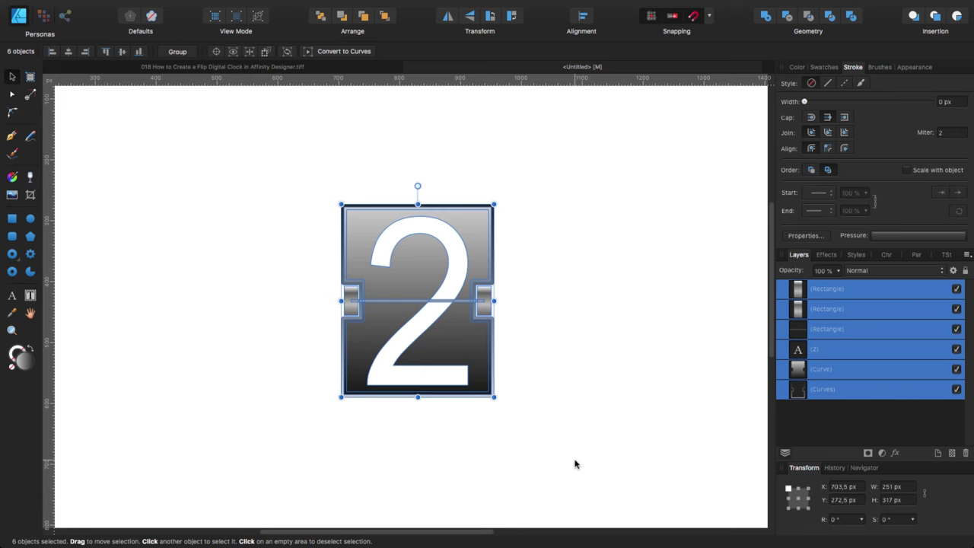
pyautogui.hotkey('ctrl', 'g')
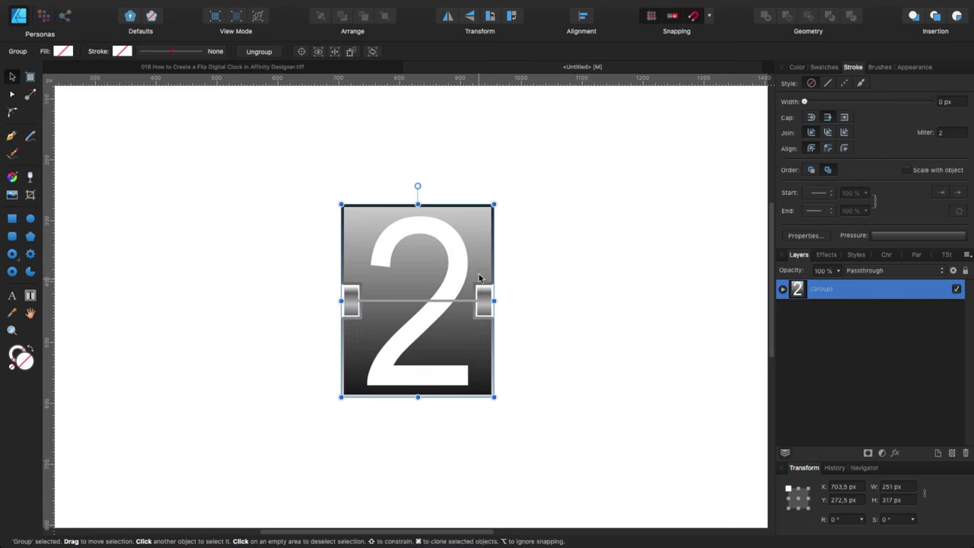
pyautogui.click(532, 262)
# Duplicate the panel group three times to the right, forming an evenly spaced row of four digit panels.
pyautogui.moveTo(311, 180)
pyautogui.mouseDown()
pyautogui.moveTo(505, 344)
pyautogui.moveTo(342, 348)
pyautogui.moveTo(307, 329)
pyautogui.moveTo(619, 309)
pyautogui.moveTo(615, 319)
pyautogui.mouseUp()
pyautogui.hscroll(5, 426, 411)
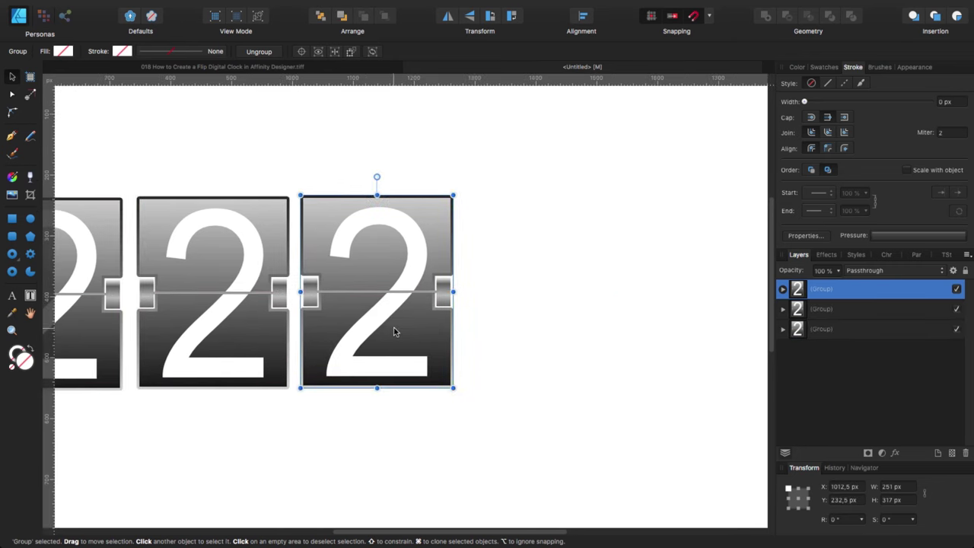
pyautogui.moveTo(396, 330); pyautogui.dragTo(555, 327)
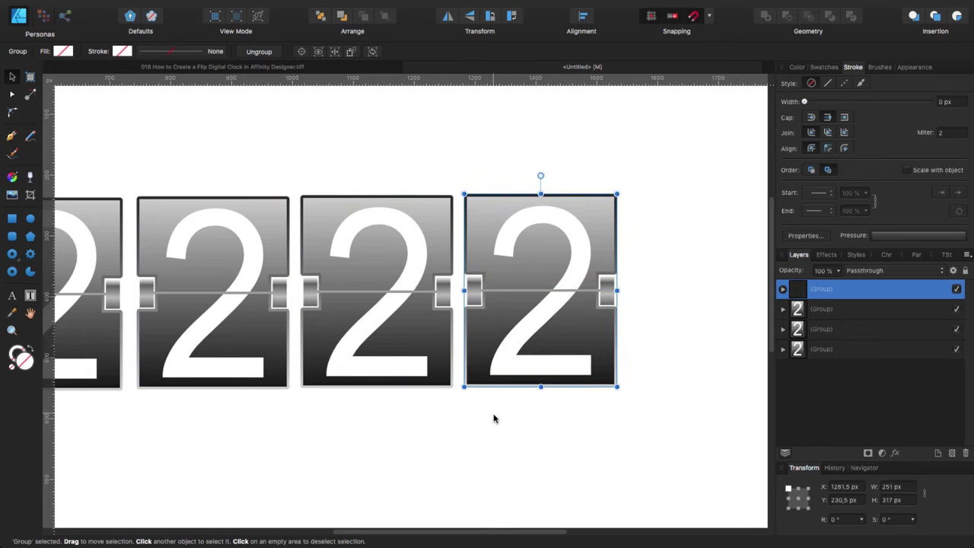
pyautogui.click(490, 423)
pyautogui.scroll(-3, 480, 380)
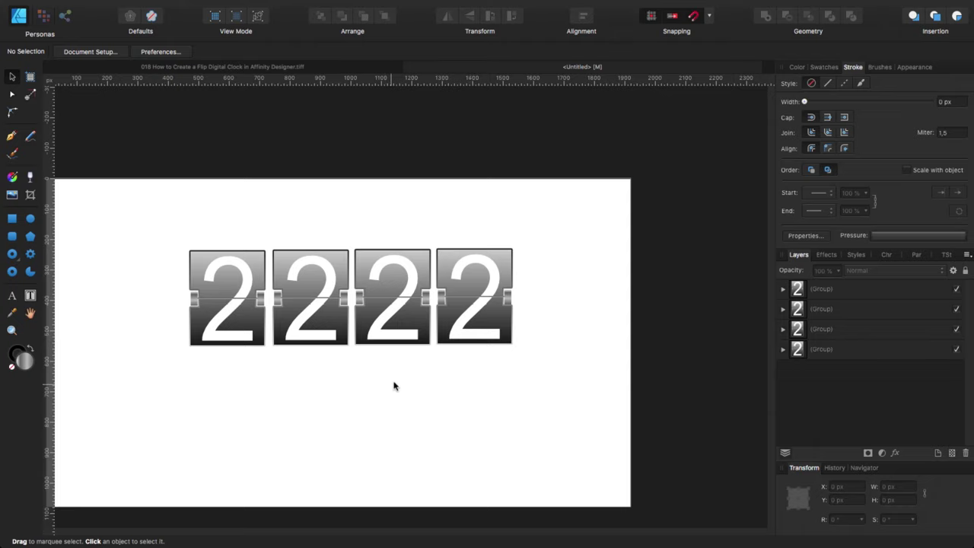
pyautogui.scroll(-3, 393, 386)
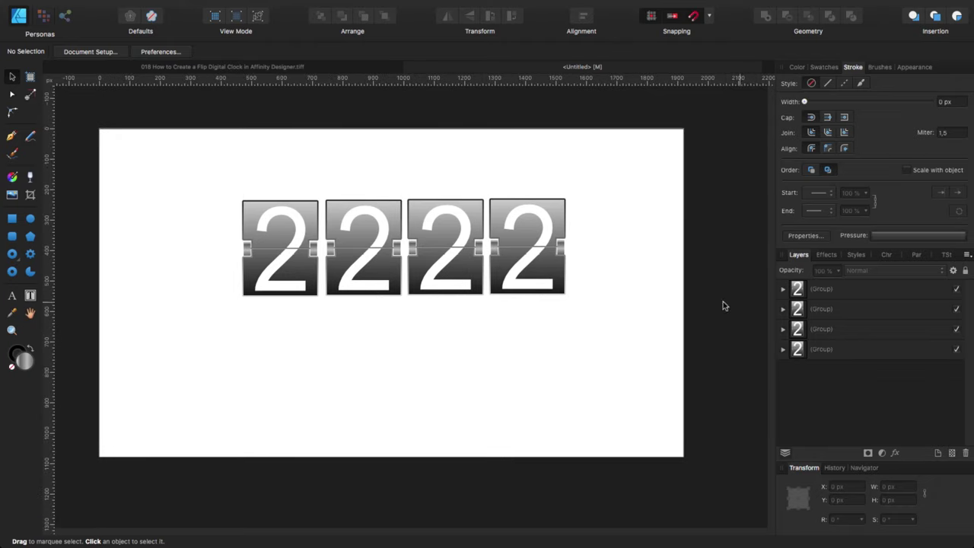
# Replace the digit in the second panel with 0.
pyautogui.doubleClick(373, 218)
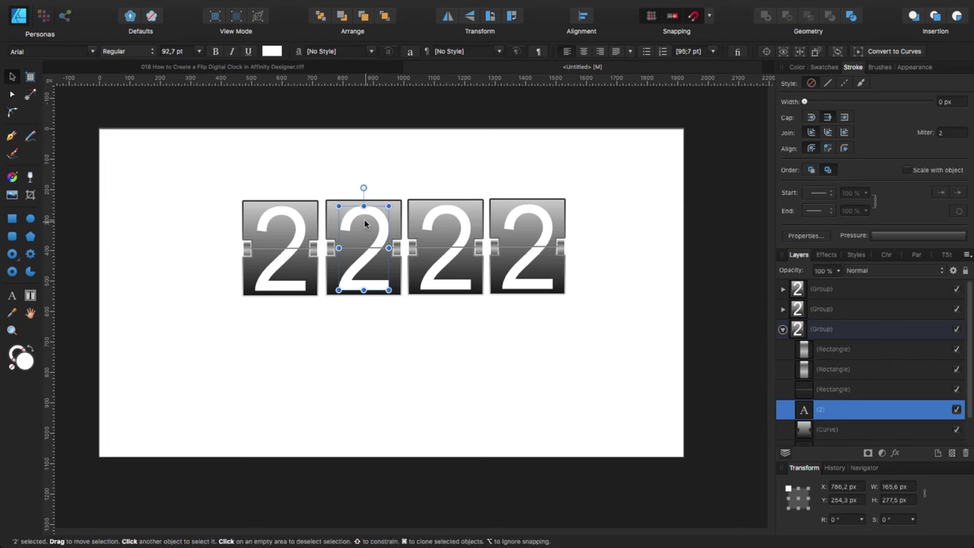
pyautogui.press('t')
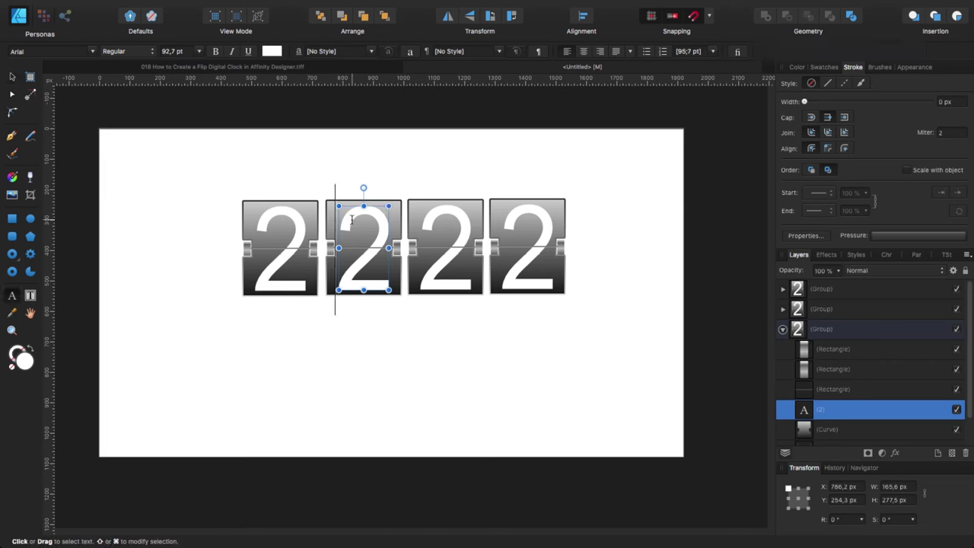
pyautogui.press('BackSpace')
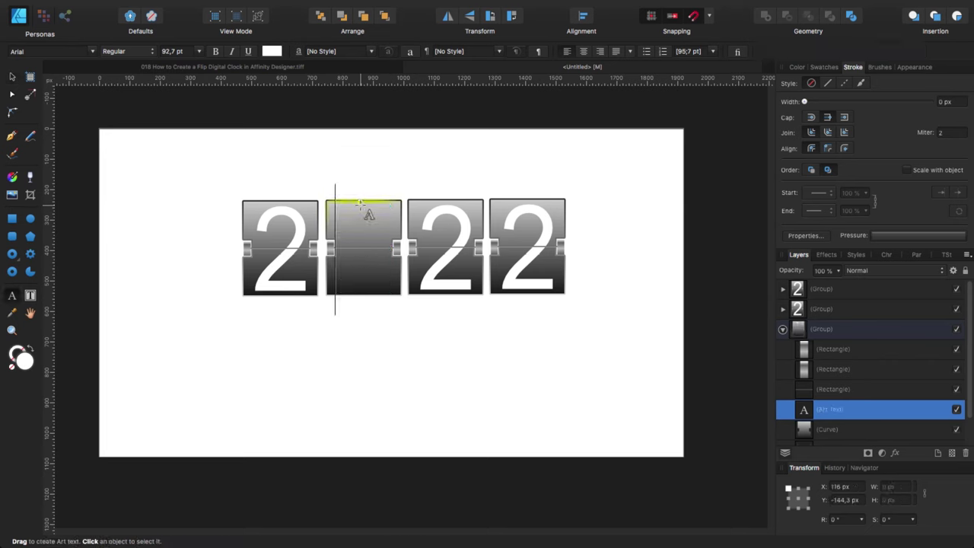
pyautogui.write('0')
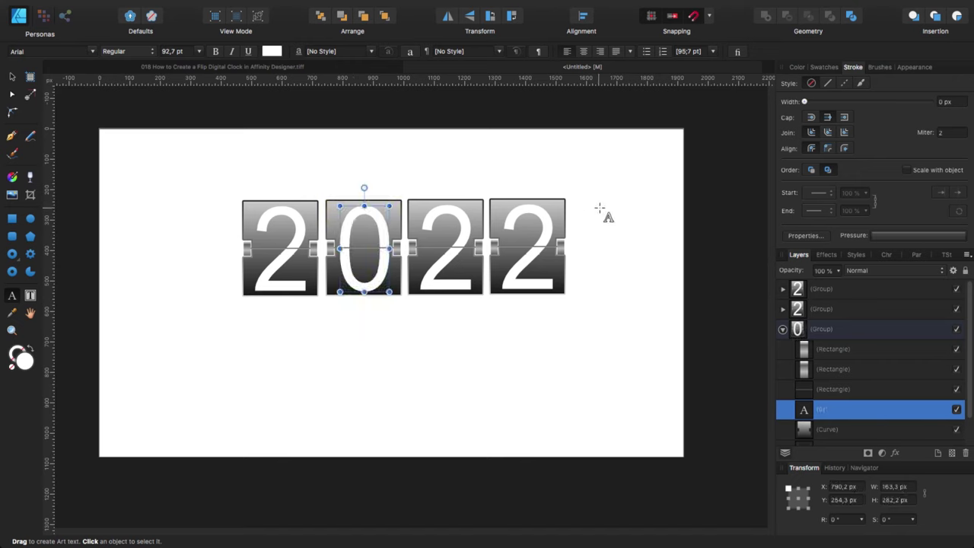
# Replace the digit in the fourth panel with 0 and deselect it.
pyautogui.click(518, 227)
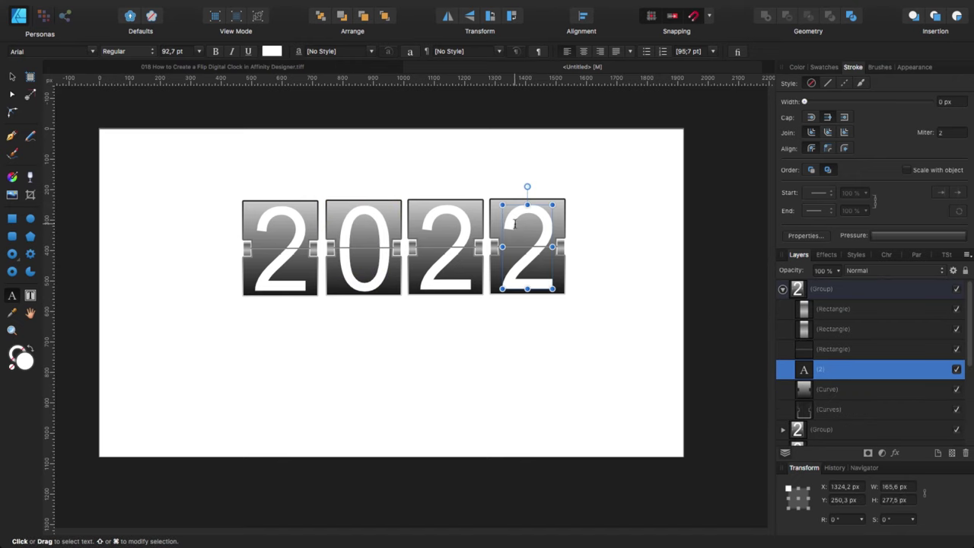
pyautogui.press('Delete')
pyautogui.write('0')
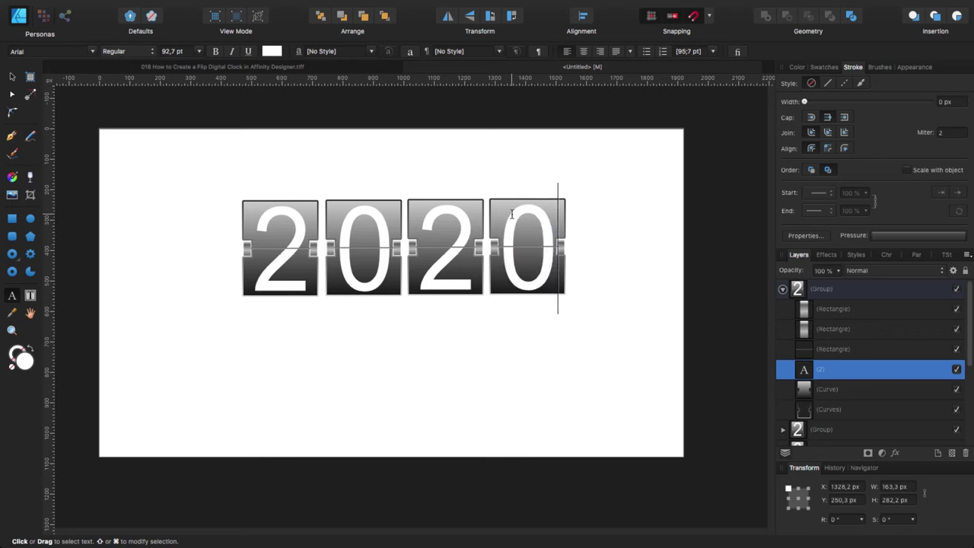
pyautogui.click(11, 74)
pyautogui.click(273, 364)
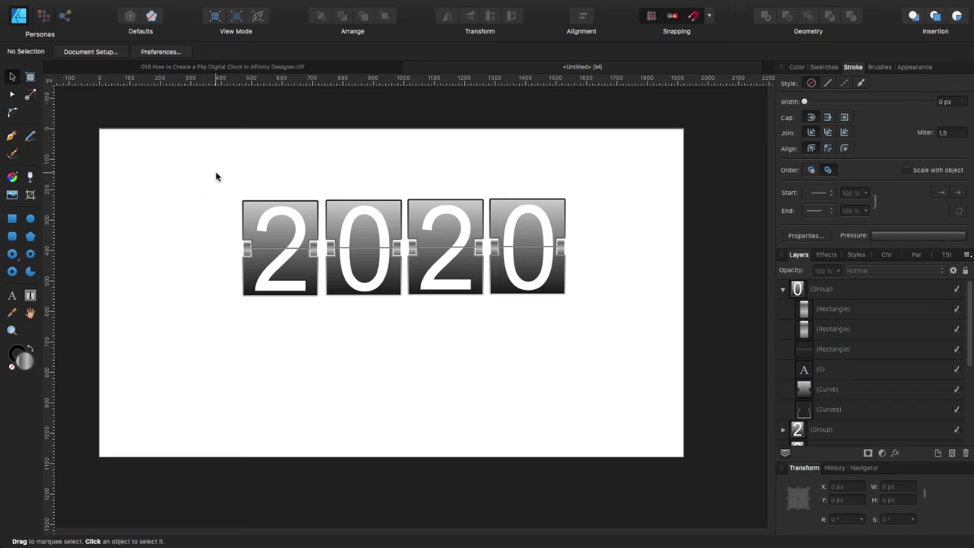
# Group the four digit panels, move the group to the centre of the page and deselect it.
pyautogui.moveTo(210, 181); pyautogui.dragTo(587, 323)
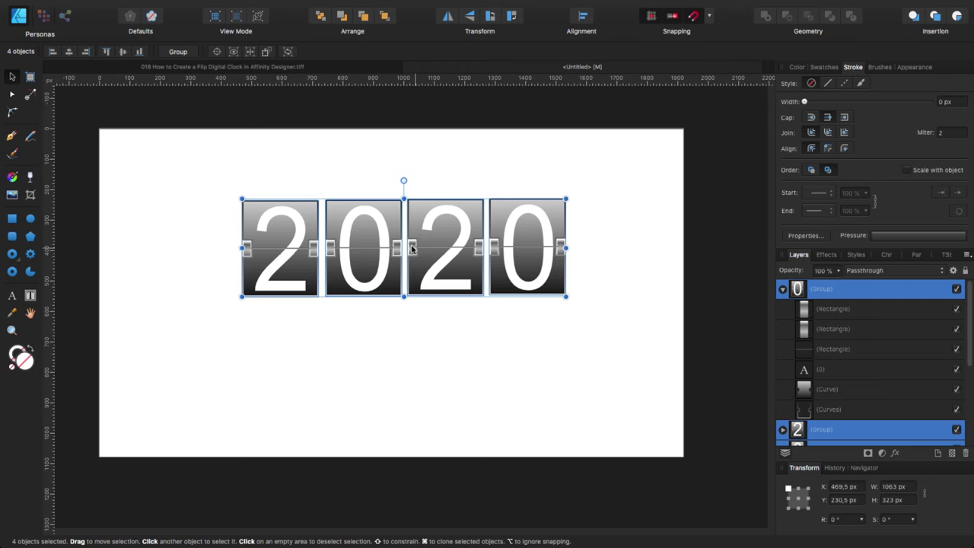
pyautogui.click(178, 51)
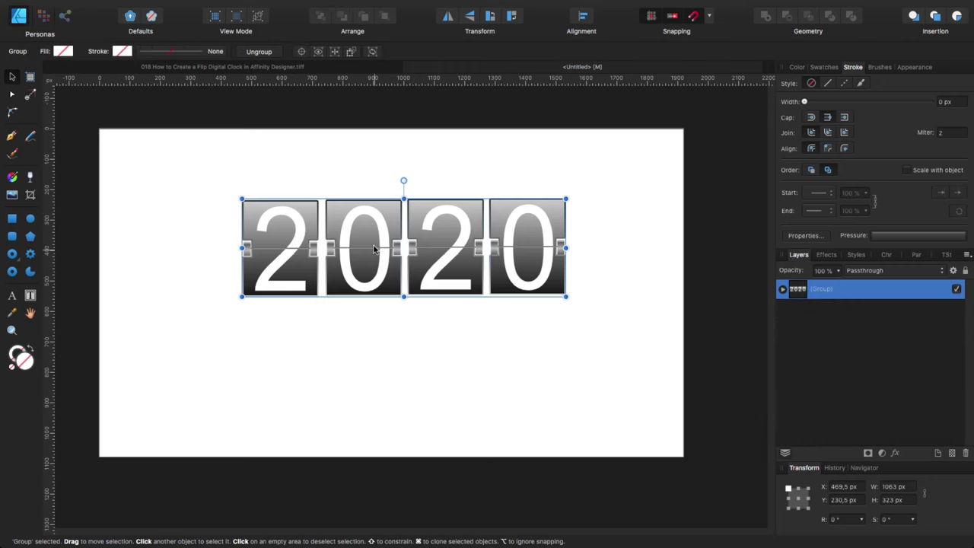
pyautogui.moveTo(373, 248); pyautogui.dragTo(354, 289)
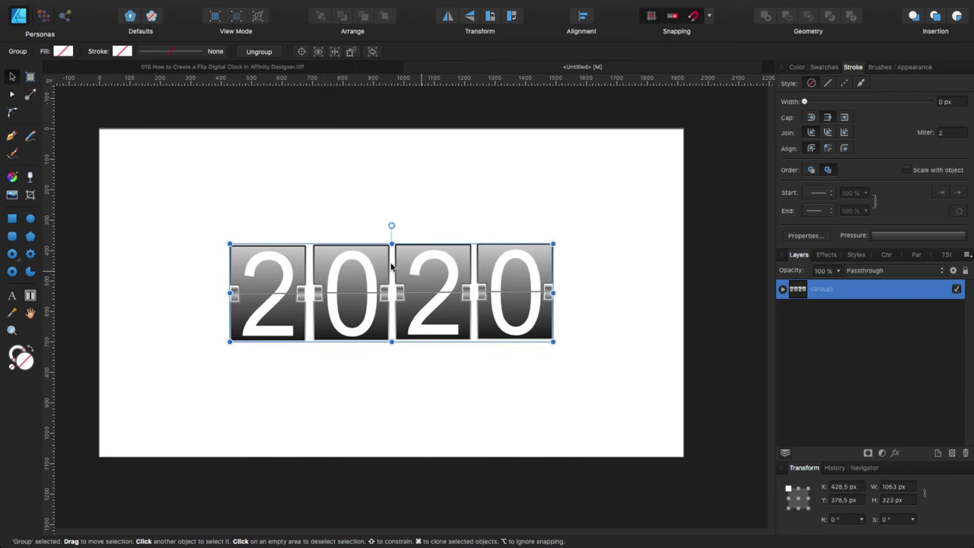
pyautogui.click(432, 380)
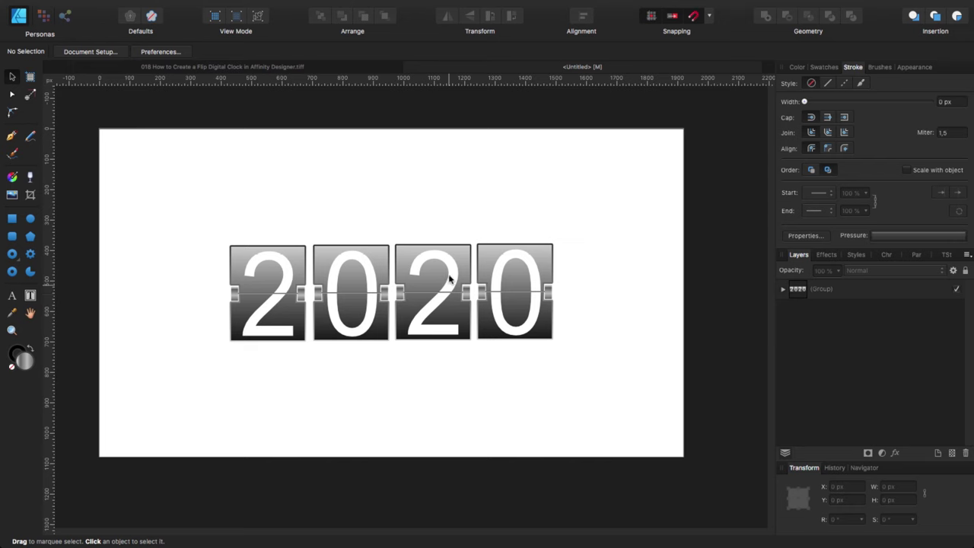
# Draw a rectangle about 1127 × 362 px around the 2020 group and send it behind the group.
pyautogui.click(12, 219)
pyautogui.moveTo(223, 241); pyautogui.dragTo(566, 350)
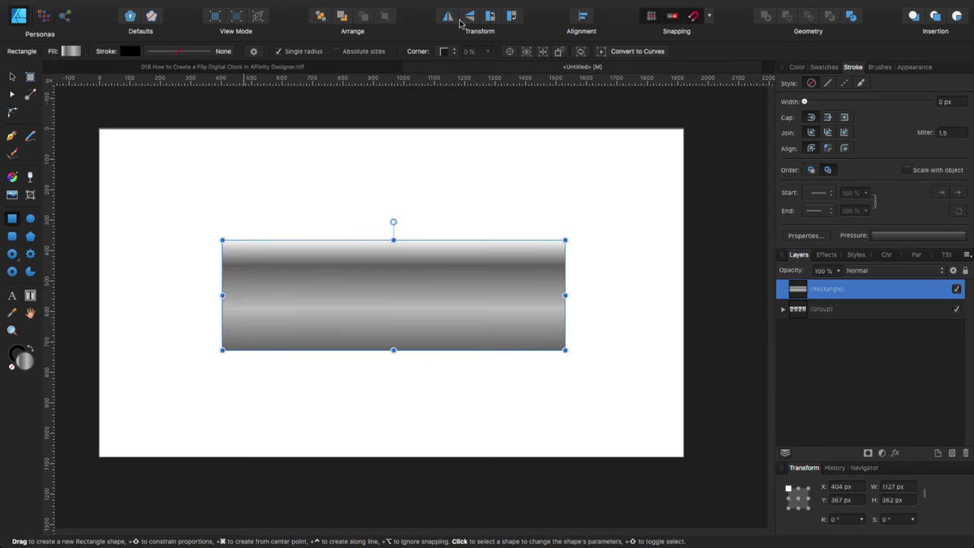
pyautogui.click(320, 16)
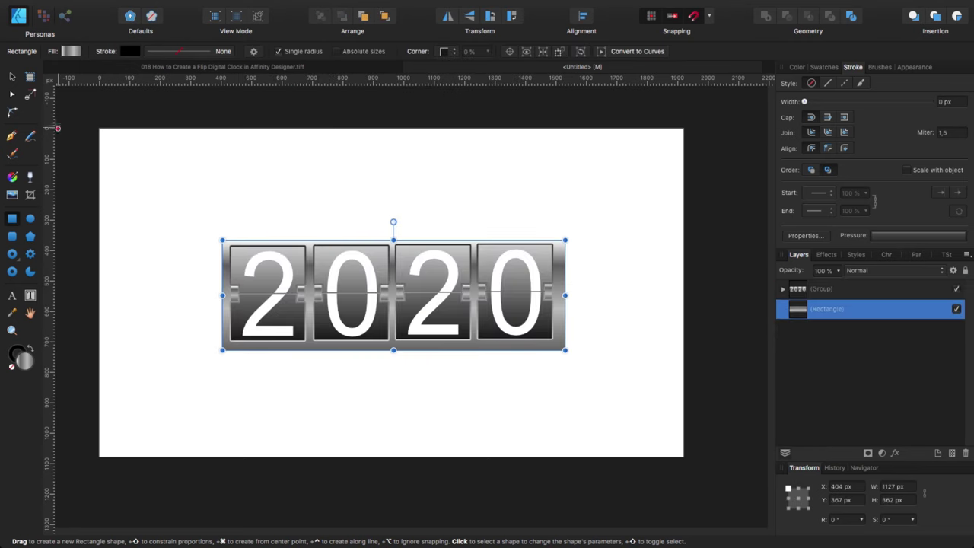
# Try a solid black fill on the backing rectangle, and replace it with a linear metallic gradient.
pyautogui.click(70, 51)
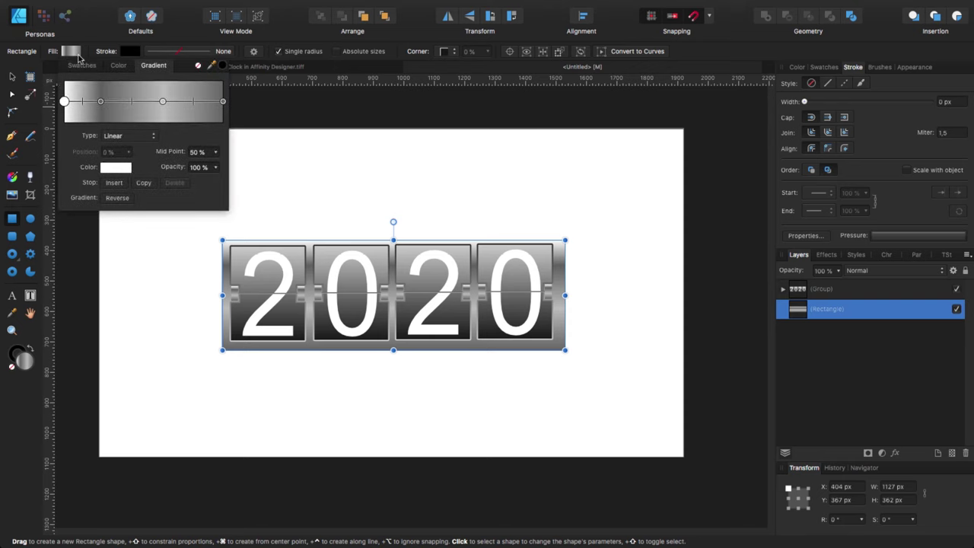
pyautogui.click(119, 65)
pyautogui.click(222, 67)
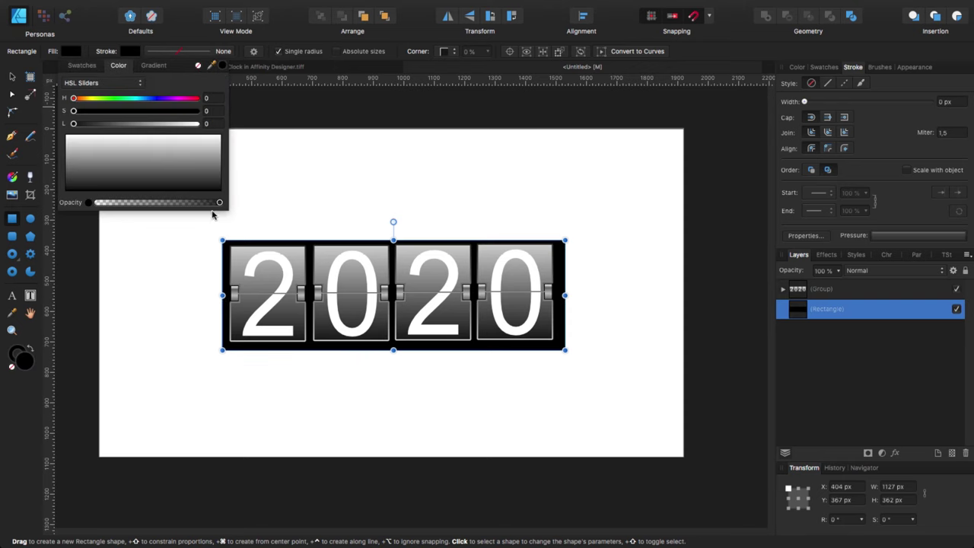
pyautogui.click(155, 66)
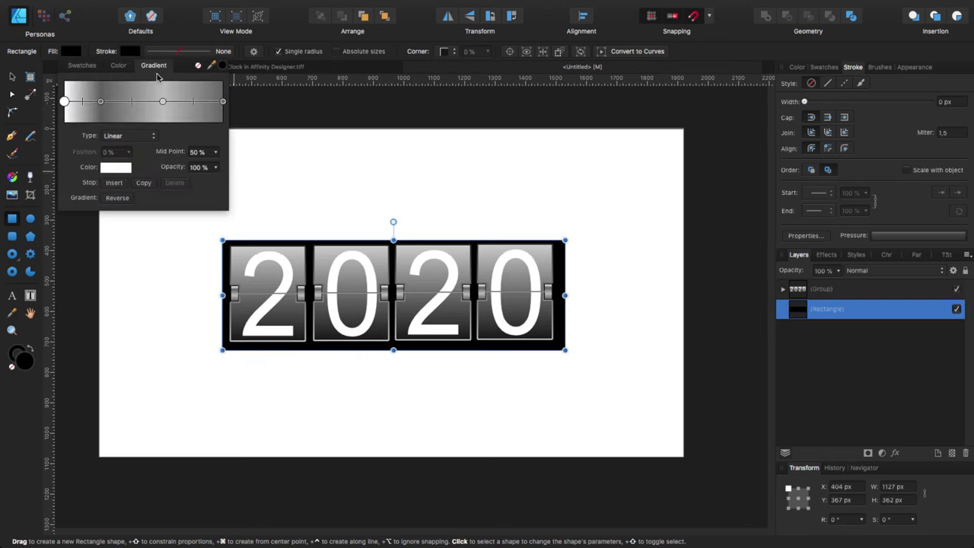
pyautogui.click(124, 137)
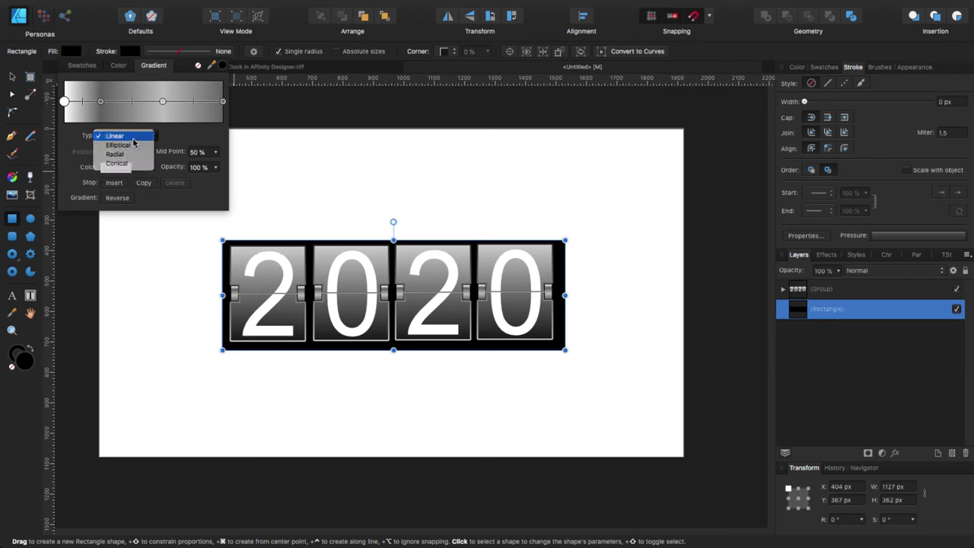
pyautogui.click(124, 136)
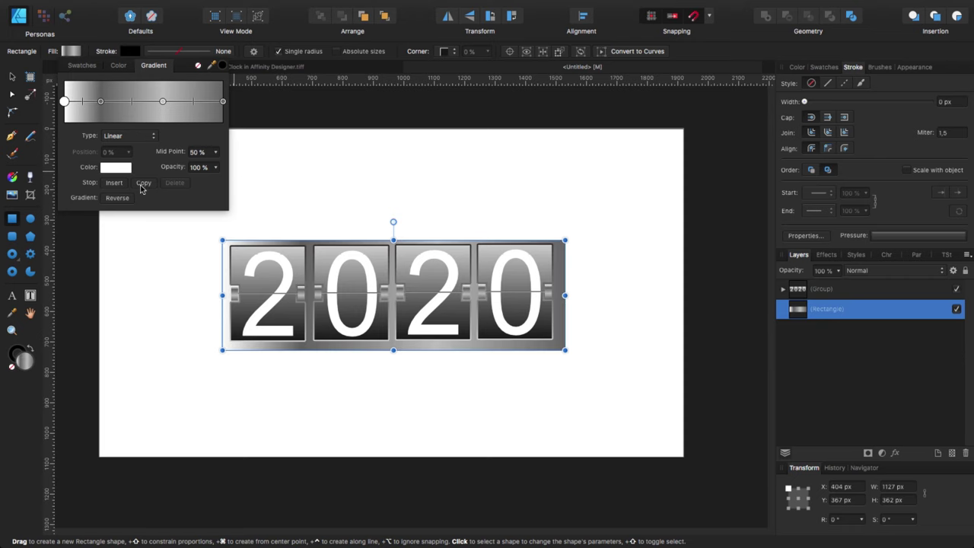
# Delete the two intermediate stops at 23% and 62% from the backing rectangle's linear gradient.
pyautogui.click(101, 102)
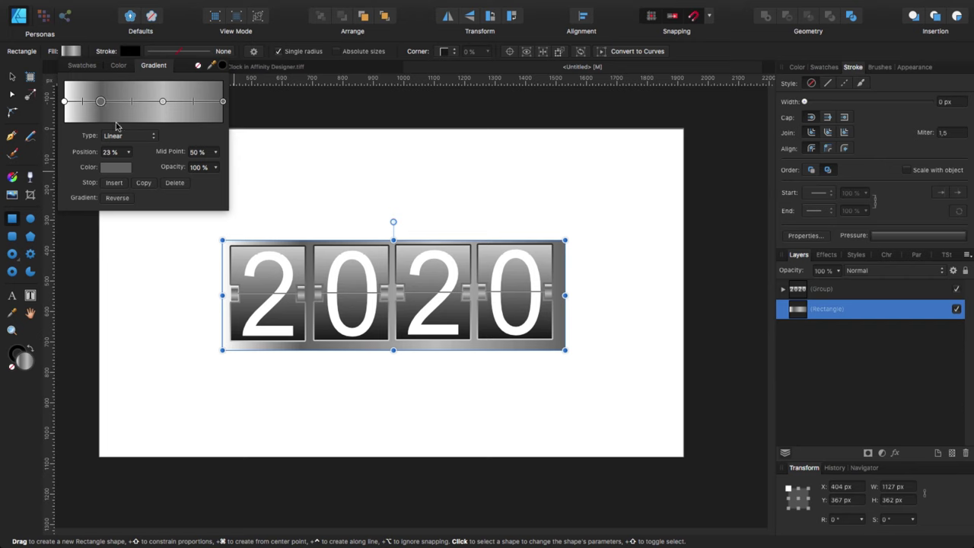
pyautogui.click(174, 183)
pyautogui.click(161, 102)
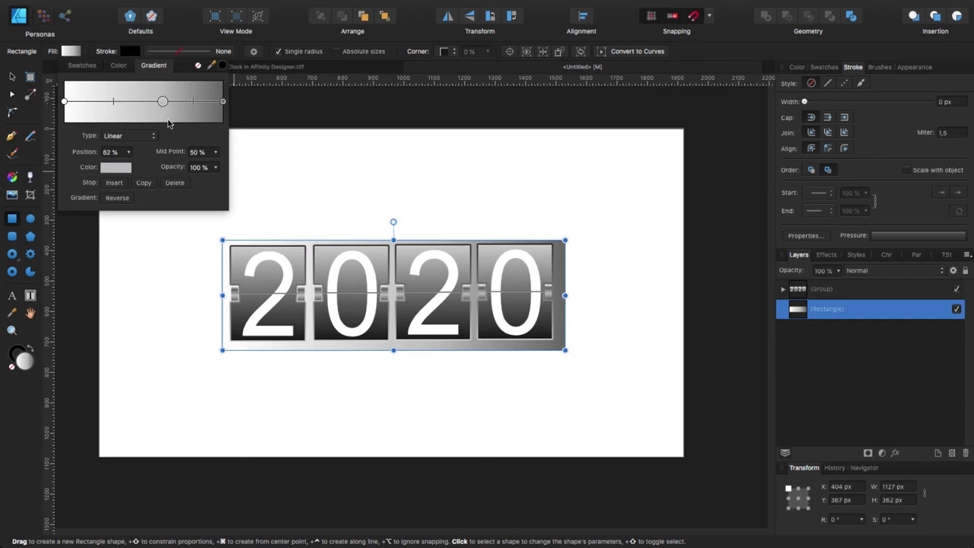
pyautogui.click(174, 183)
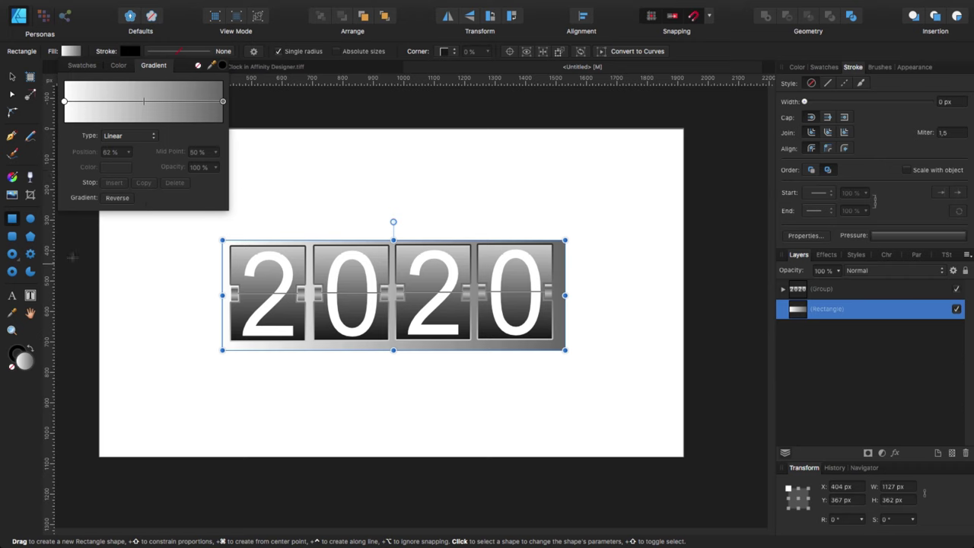
# Reorient the backing rectangle's gradient to run vertically from the middle of its top edge to the middle of its bottom edge.
pyautogui.click(30, 178)
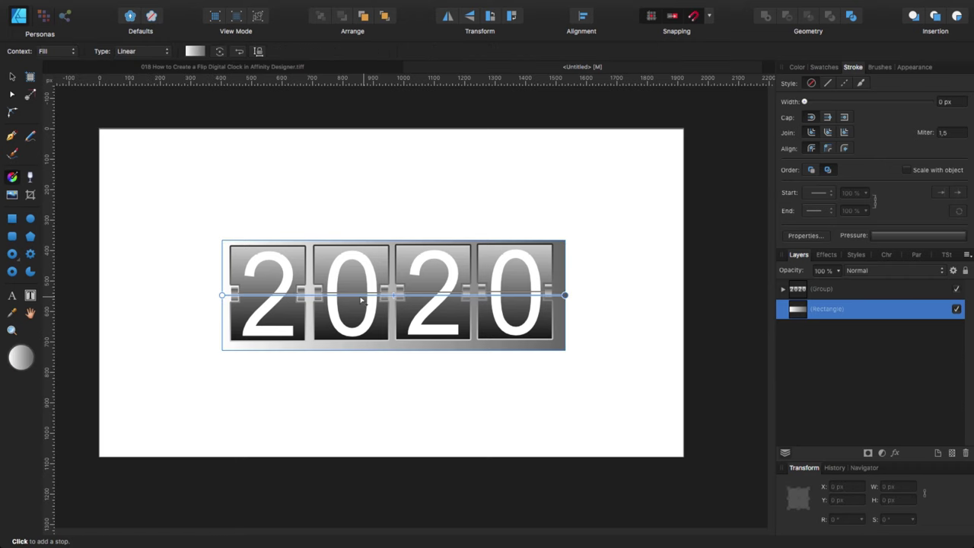
pyautogui.moveTo(221, 294); pyautogui.dragTo(391, 241)
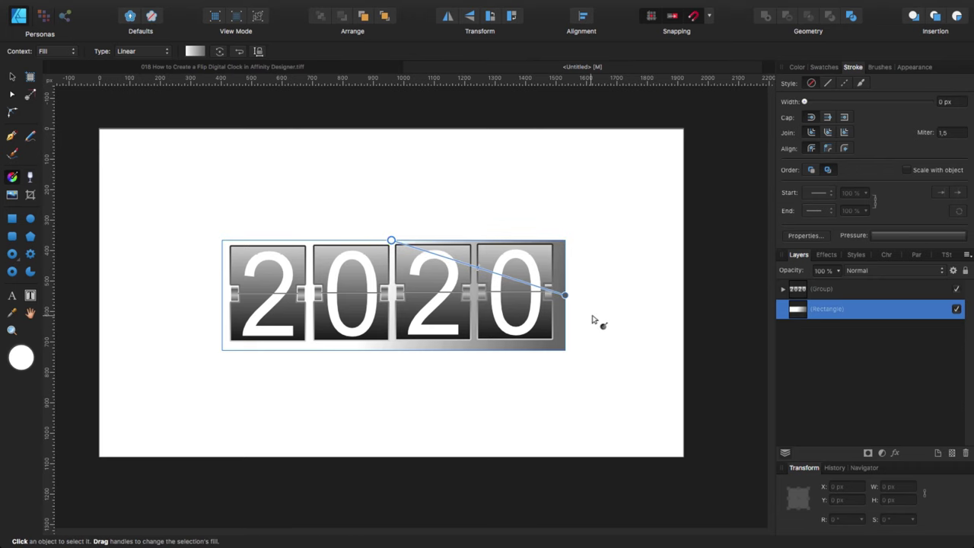
pyautogui.moveTo(565, 294); pyautogui.dragTo(392, 350)
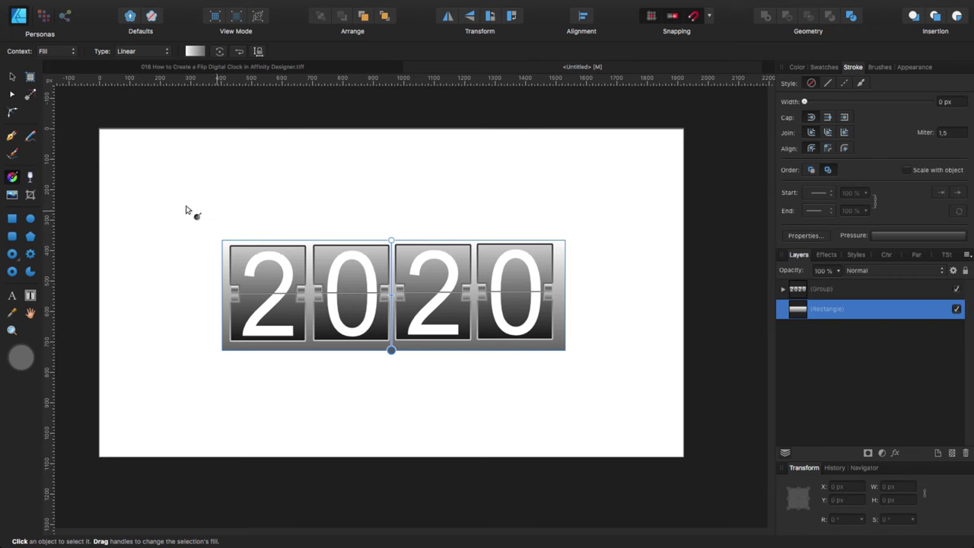
pyautogui.click(13, 78)
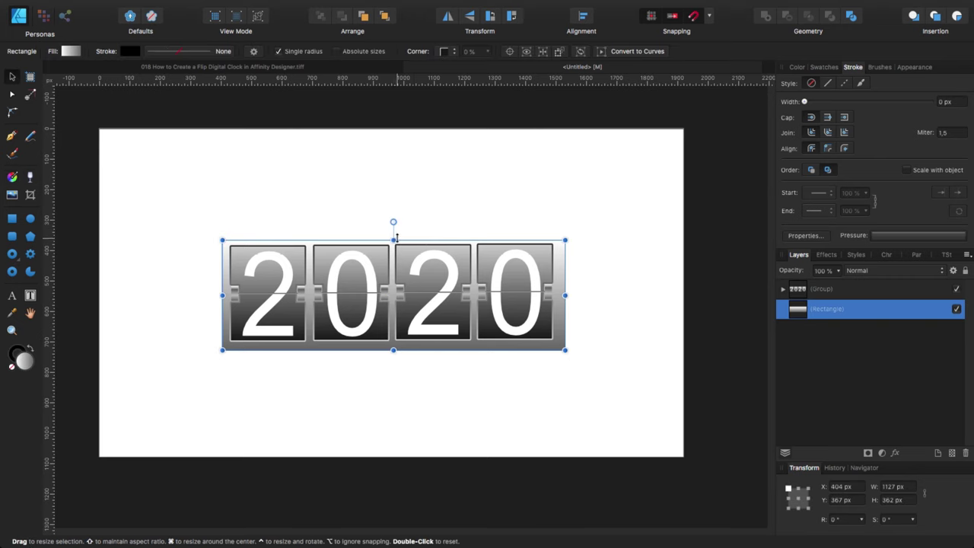
# Extend the backing rectangle upward to about 393 px high and centre it horizontally and vertically with the 2020 group.
pyautogui.moveTo(393, 235); pyautogui.dragTo(394, 230)
pyautogui.moveTo(157, 190); pyautogui.dragTo(616, 372)
pyautogui.click(588, 24)
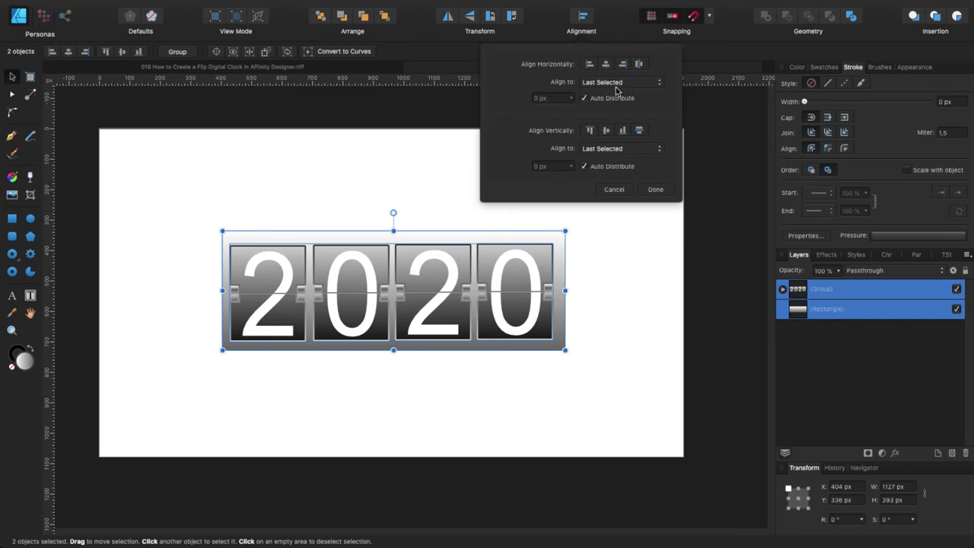
pyautogui.click(606, 64)
pyautogui.click(606, 131)
pyautogui.click(653, 189)
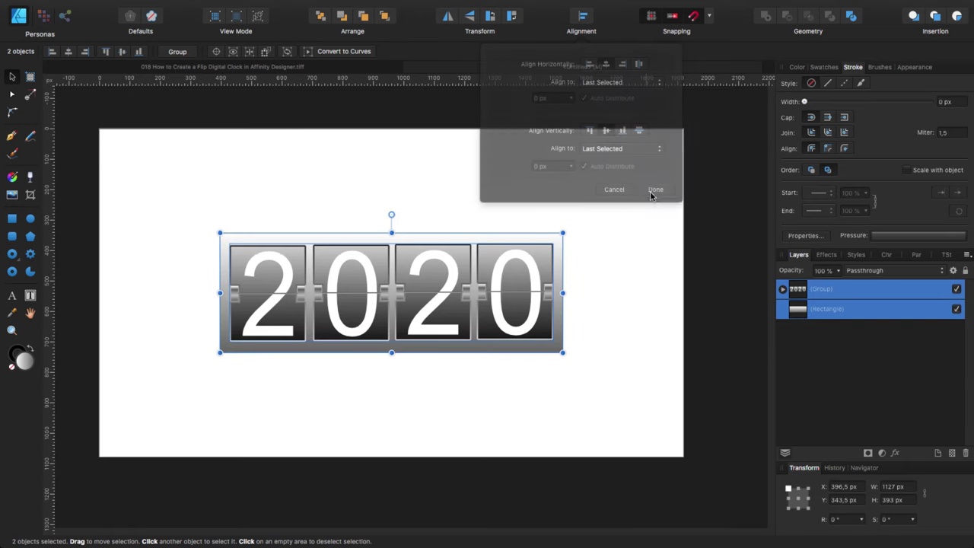
pyautogui.click(232, 376)
# Recolour the backing rectangle's gradient with a black end stop and a dark grey start stop of 38 lightness.
pyautogui.click(226, 348)
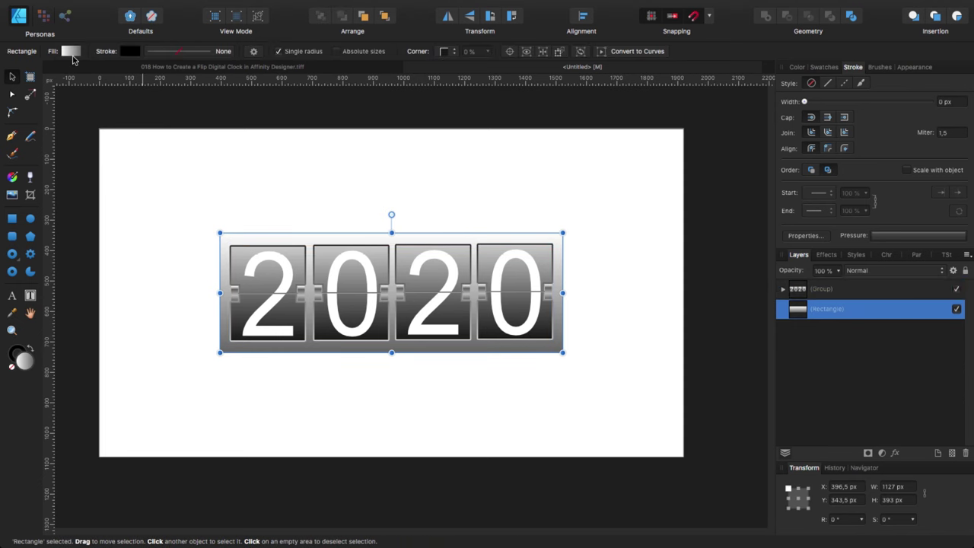
pyautogui.click(70, 51)
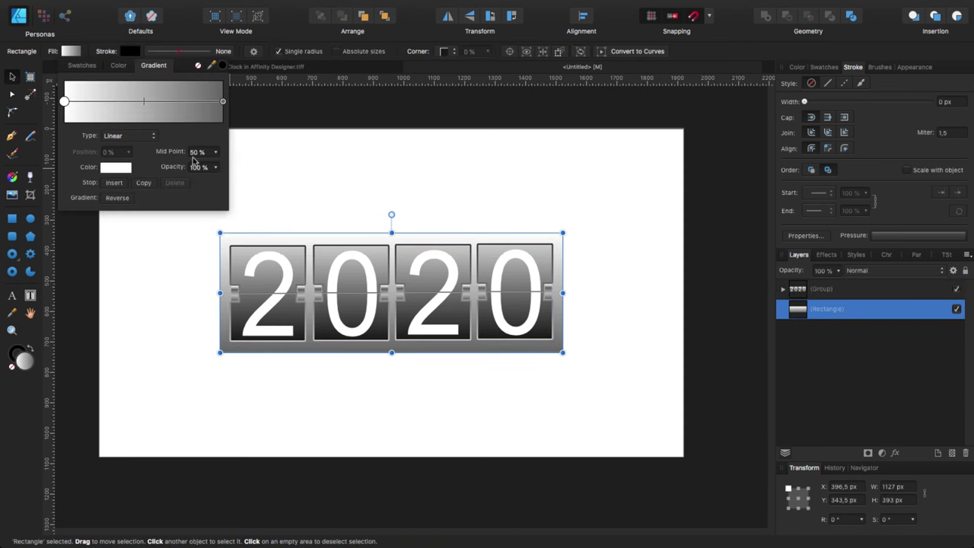
pyautogui.click(222, 102)
pyautogui.click(116, 167)
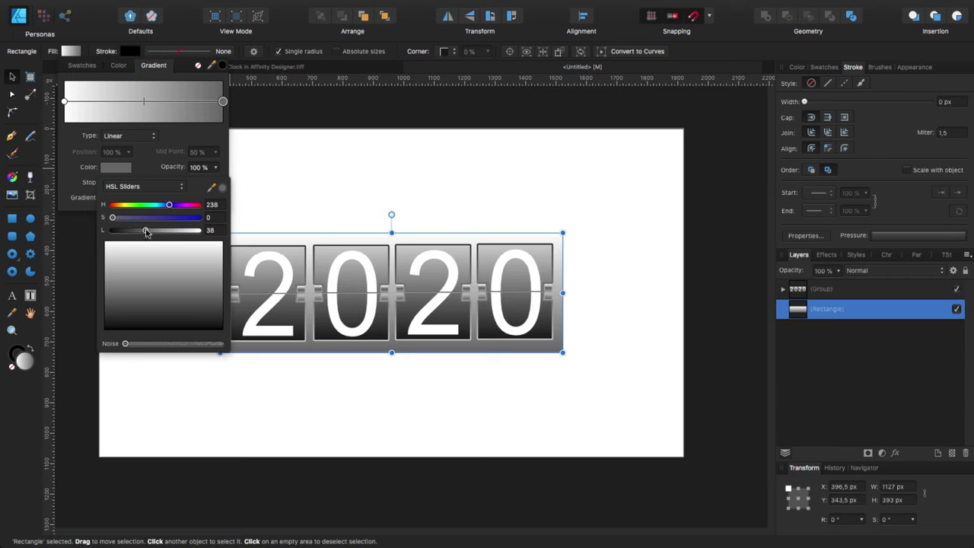
pyautogui.moveTo(147, 232); pyautogui.dragTo(107, 231)
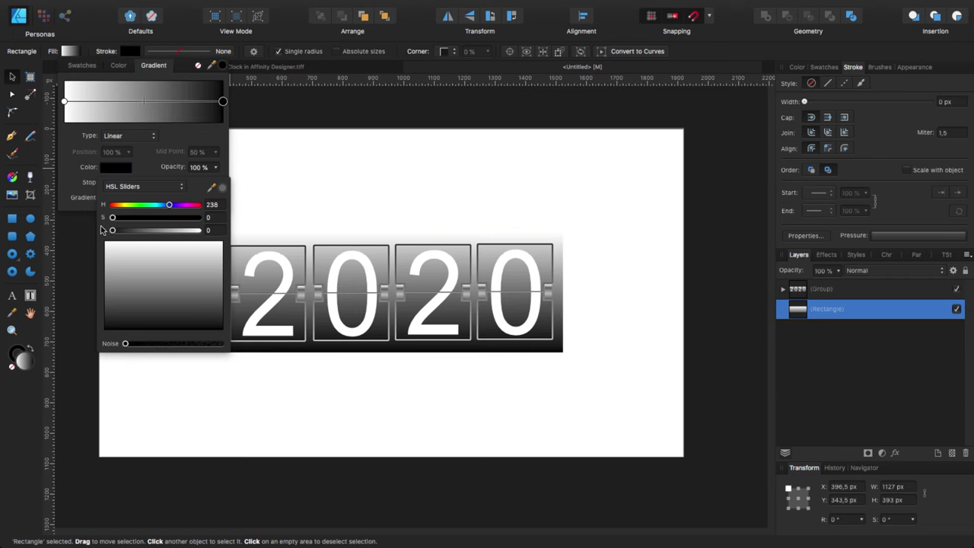
pyautogui.click(64, 102)
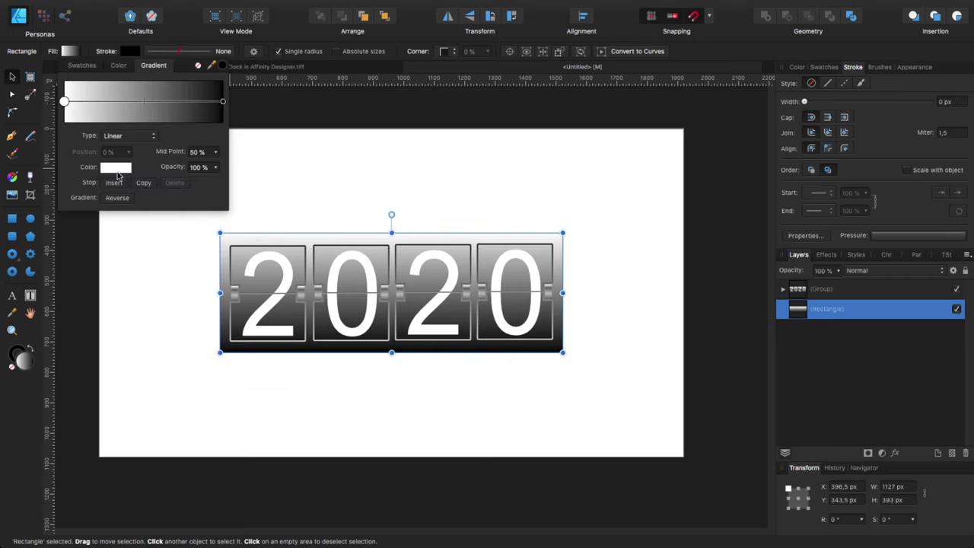
pyautogui.click(116, 168)
pyautogui.moveTo(200, 235); pyautogui.dragTo(145, 237)
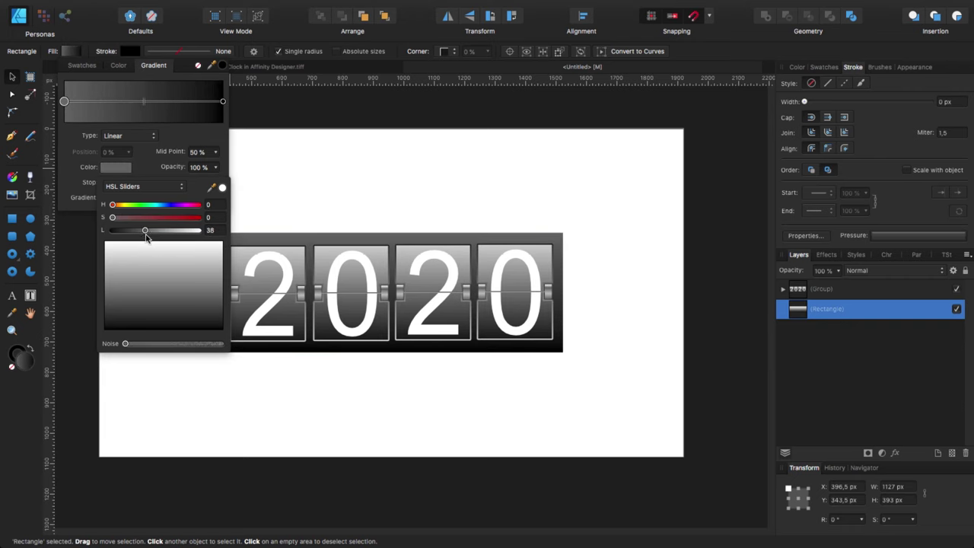
pyautogui.click(264, 388)
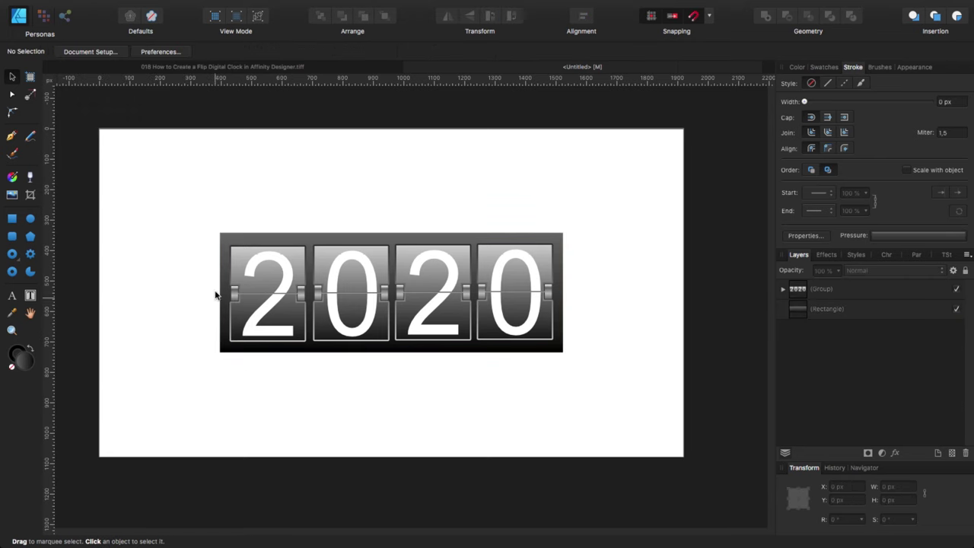
# Give the backing rectangle rounded corners with a 10% radius and deselect it.
pyautogui.click(229, 240)
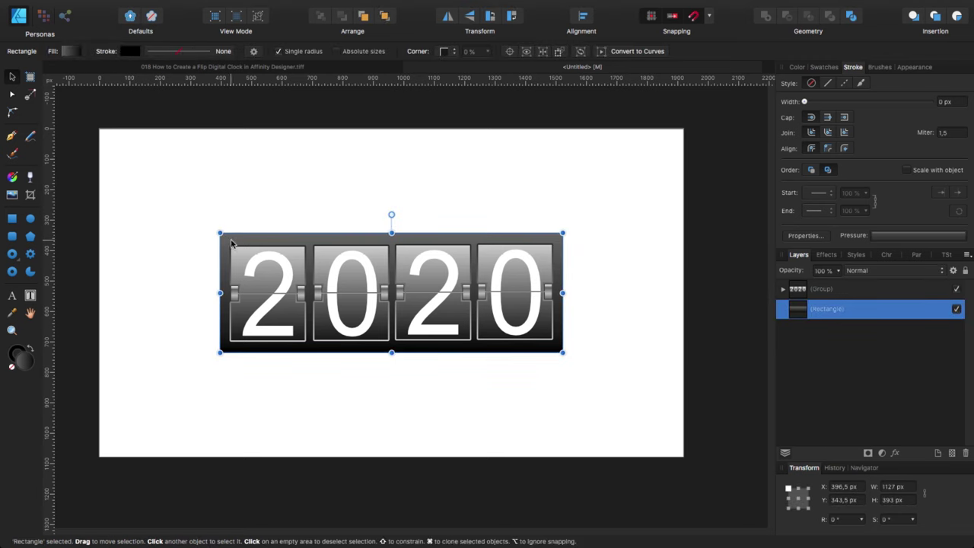
pyautogui.click(443, 53)
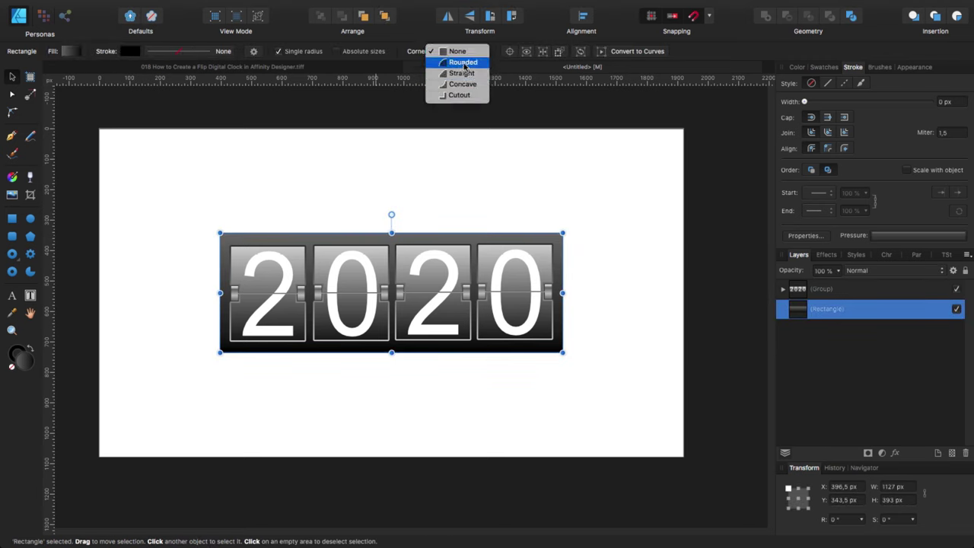
pyautogui.click(457, 64)
pyautogui.click(515, 53)
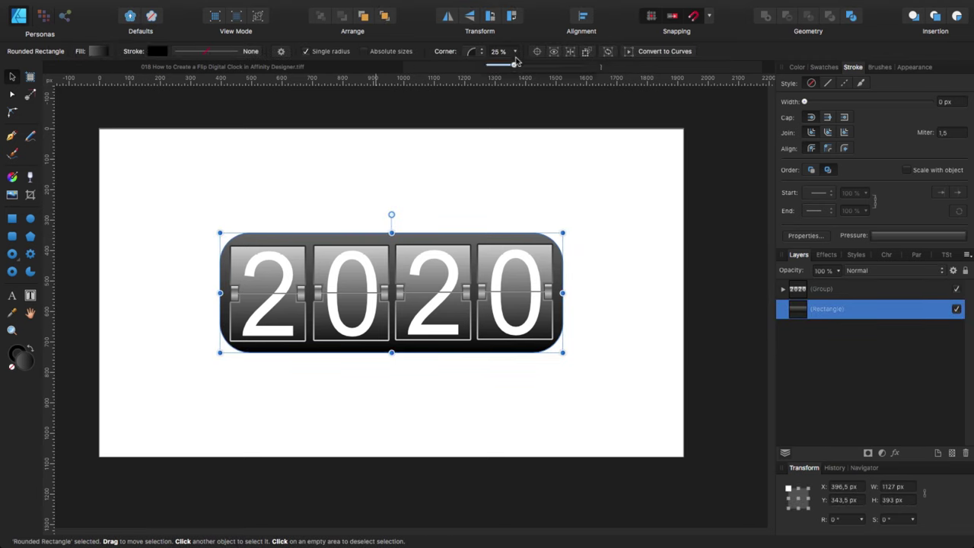
pyautogui.moveTo(514, 68); pyautogui.dragTo(500, 70)
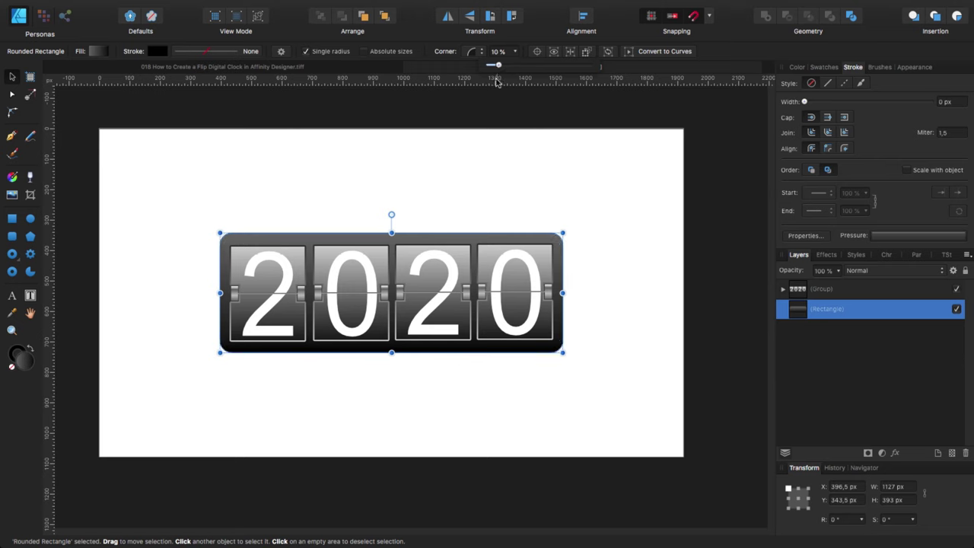
pyautogui.click(459, 150)
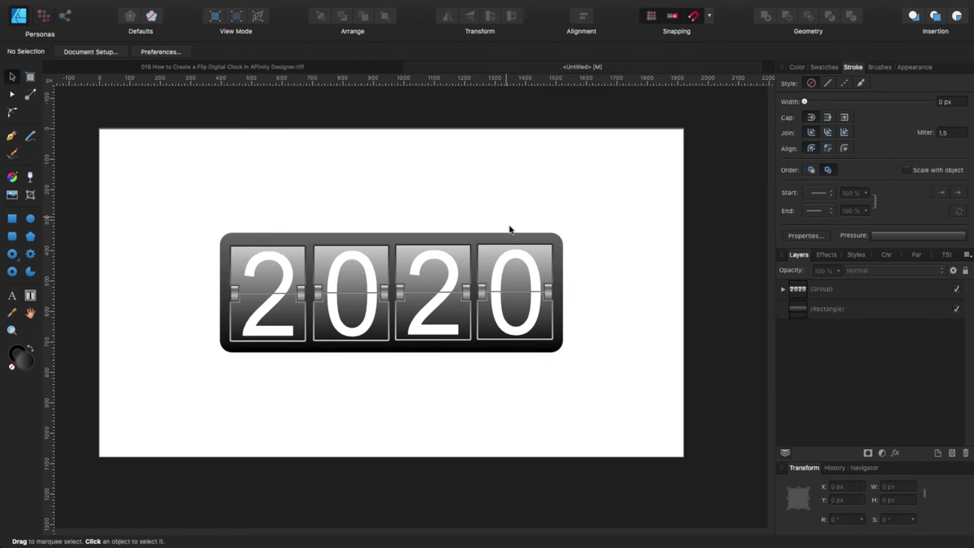
# Duplicate the rounded backing rectangle and give the lower copy a 39 px stroke.
pyautogui.click(562, 257)
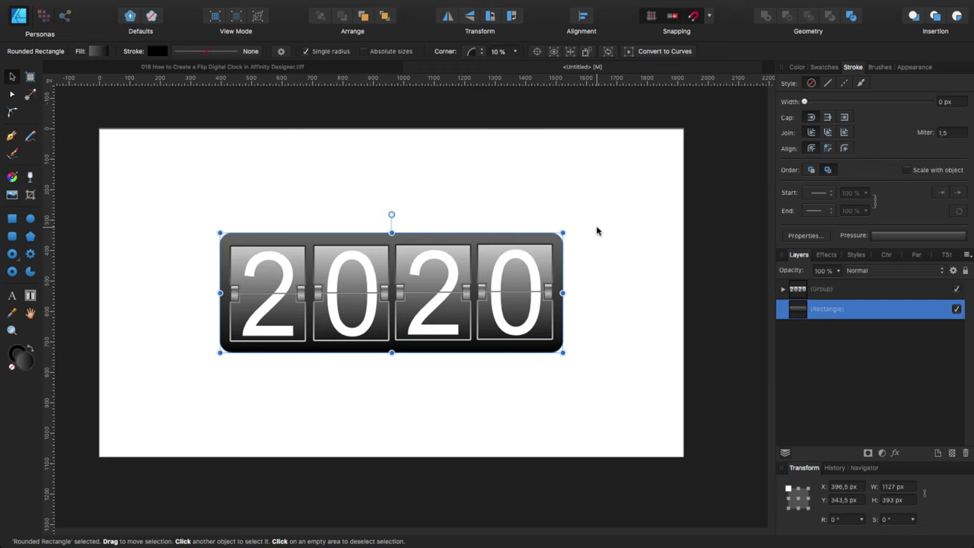
pyautogui.press('super+j')
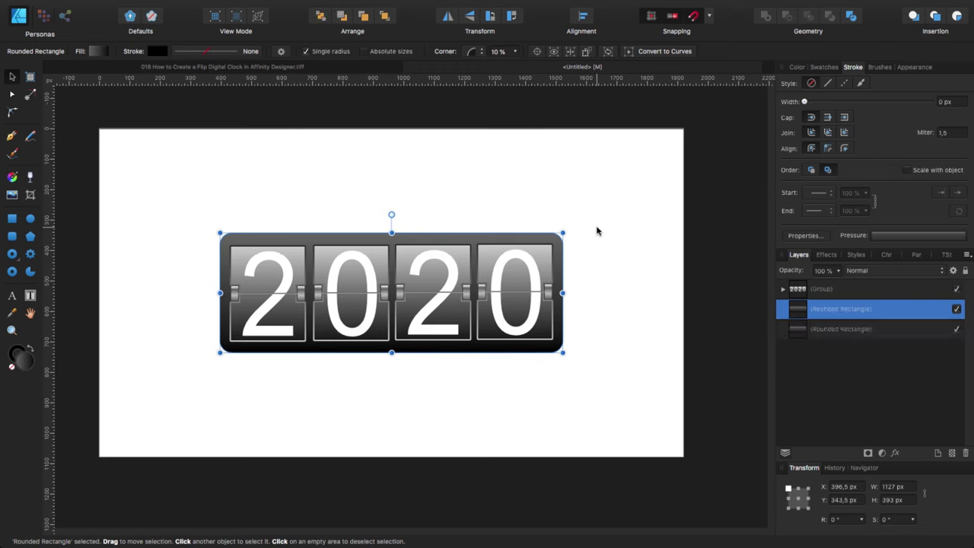
pyautogui.click(213, 57)
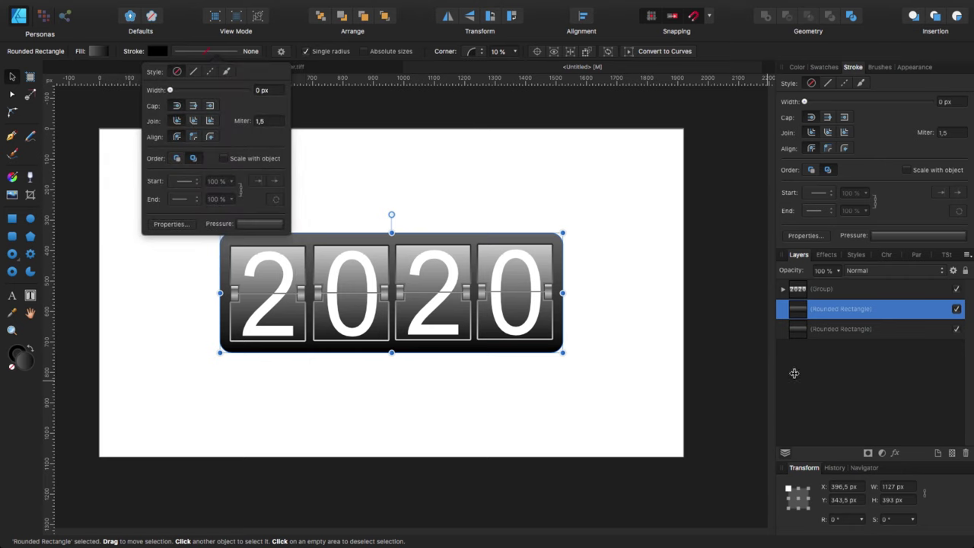
pyautogui.click(804, 334)
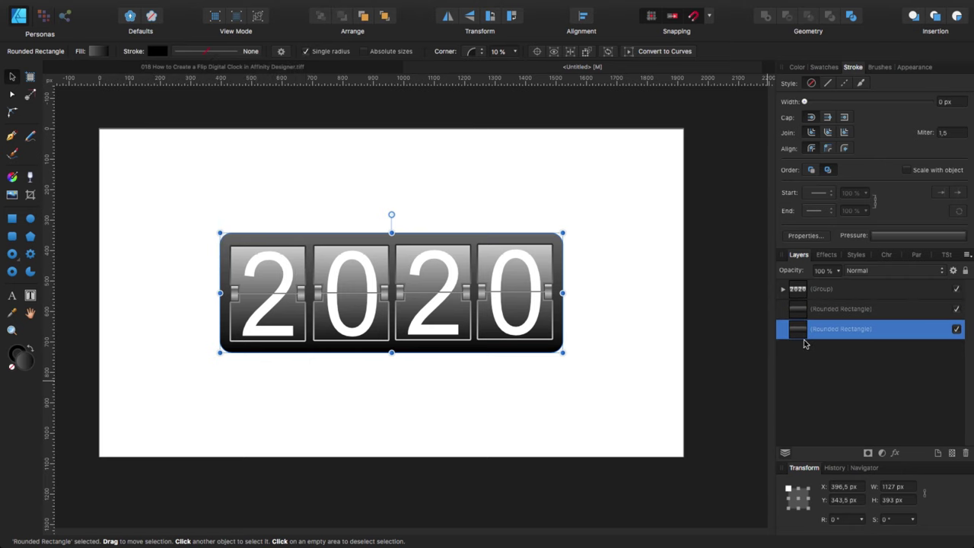
pyautogui.click(213, 57)
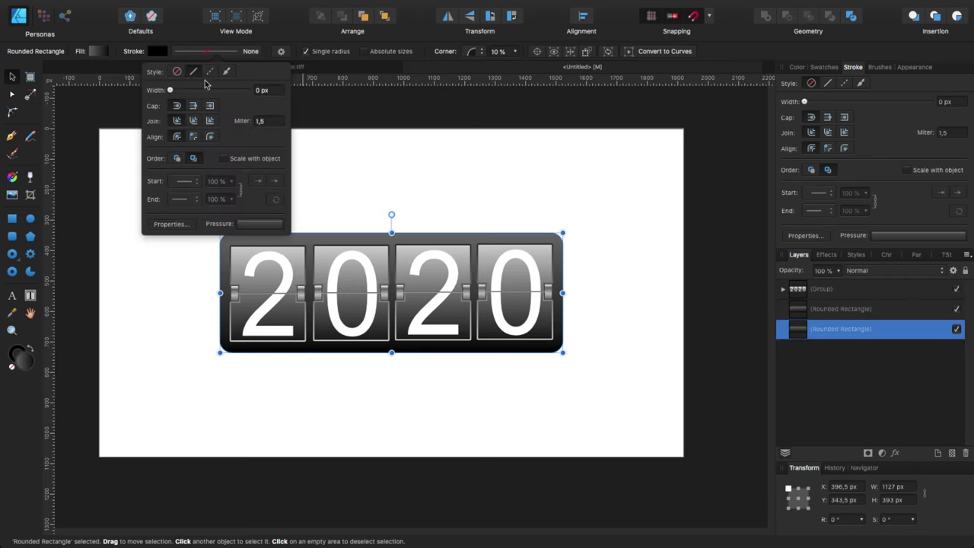
pyautogui.click(203, 90)
pyautogui.moveTo(203, 92); pyautogui.dragTo(229, 92)
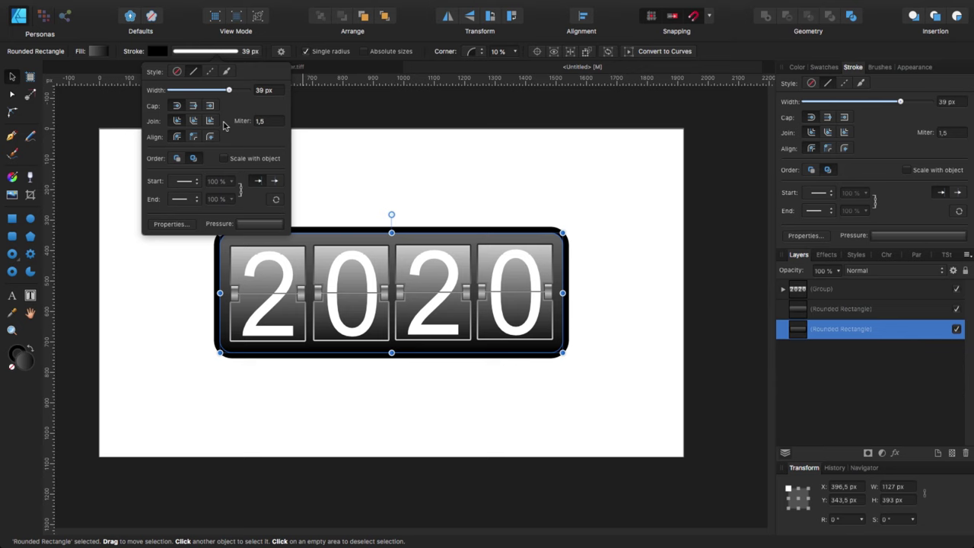
pyautogui.click(601, 221)
# Remove the fill from the lower rounded rectangle and expand its stroke into a frame shape.
pyautogui.click(572, 246)
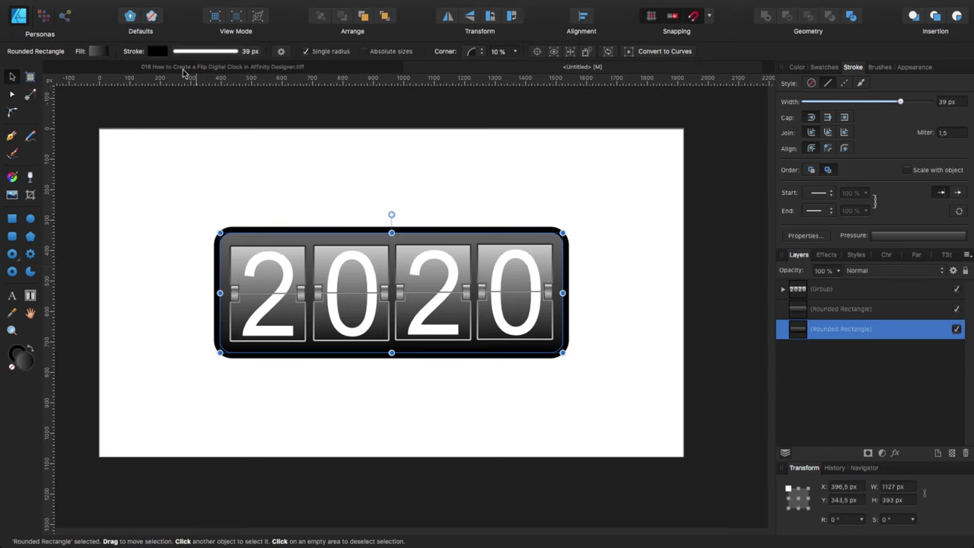
pyautogui.click(97, 51)
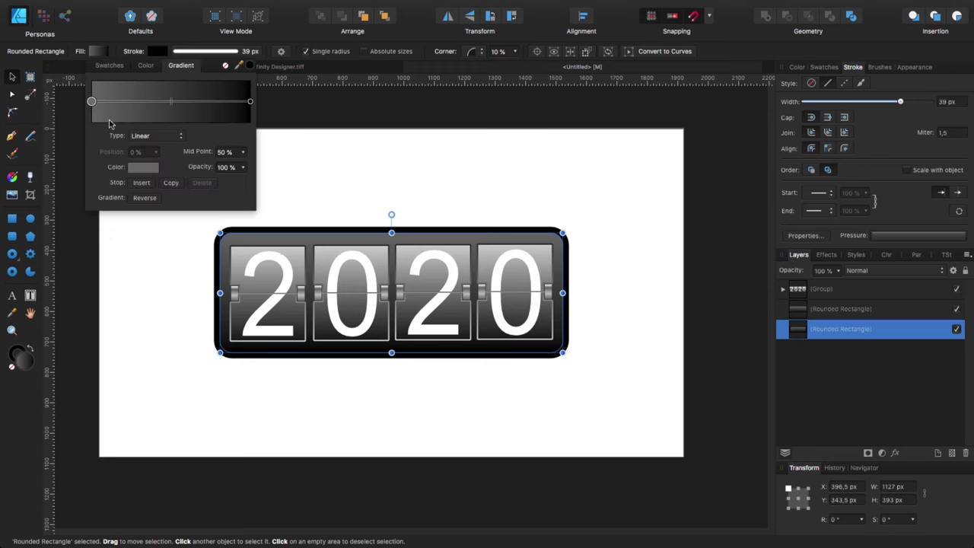
pyautogui.click(225, 67)
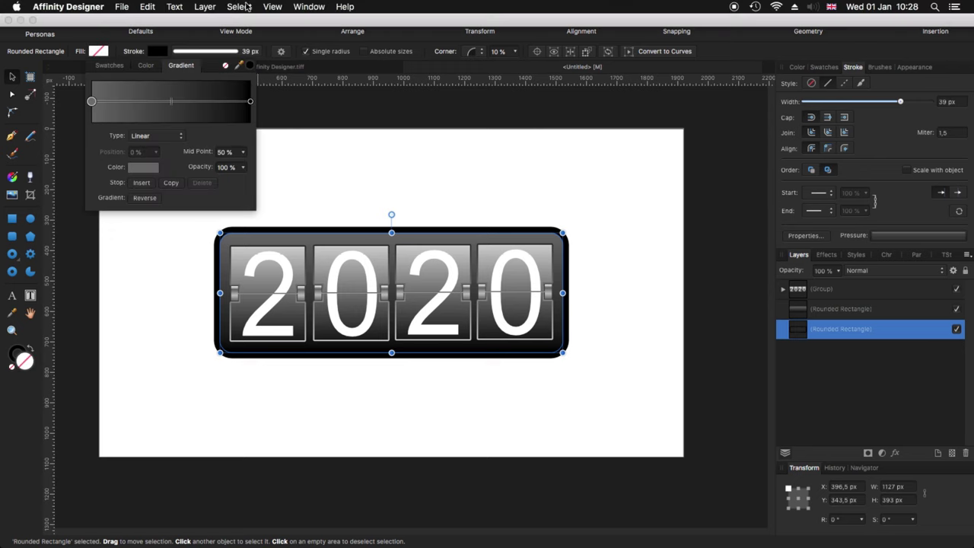
pyautogui.click(204, 7)
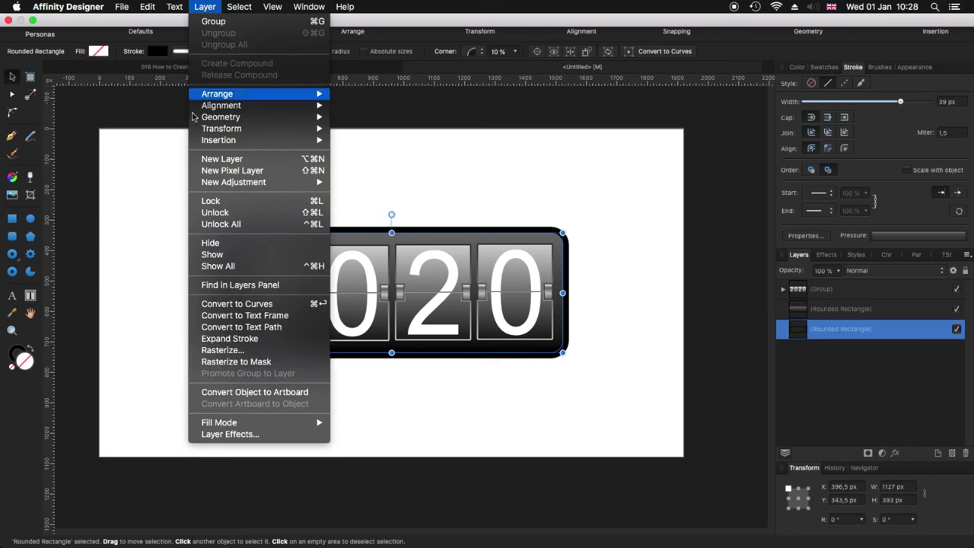
pyautogui.click(228, 338)
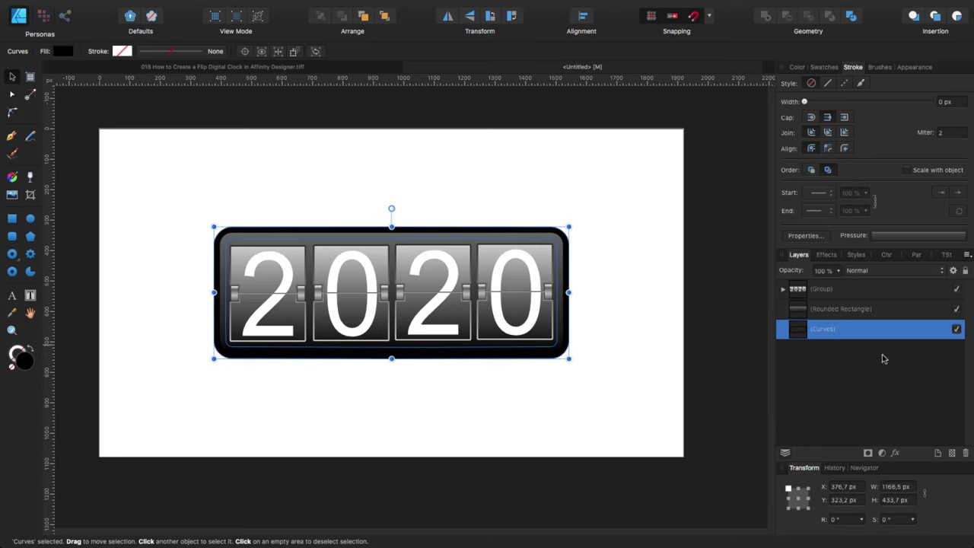
# Apply a 3D Effect layer effect to the black frame shape with a radius of 9.7 px.
pyautogui.click(896, 453)
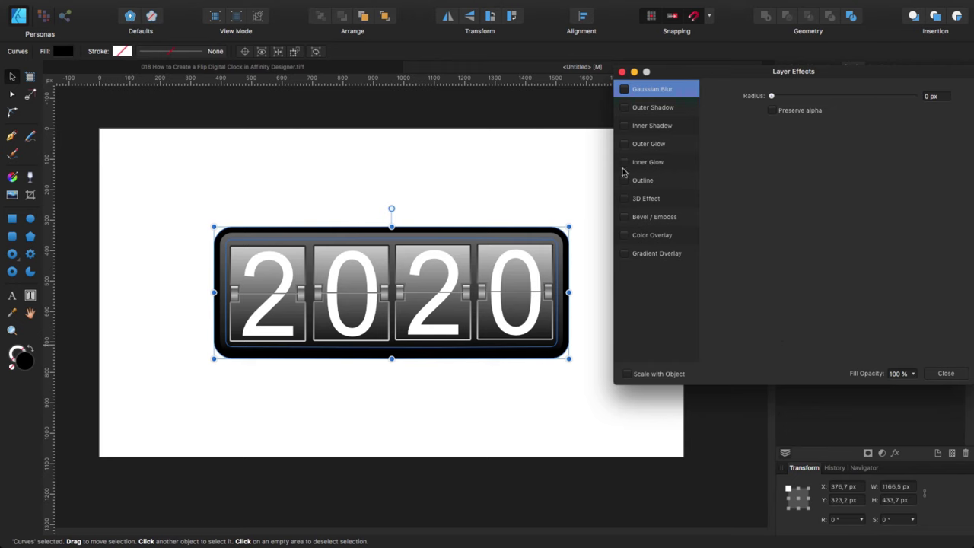
pyautogui.click(624, 200)
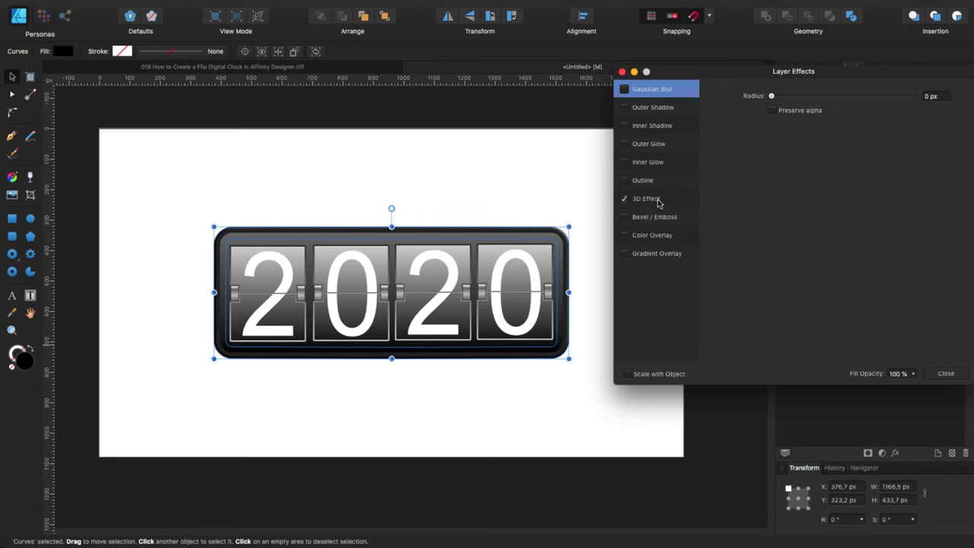
pyautogui.click(661, 203)
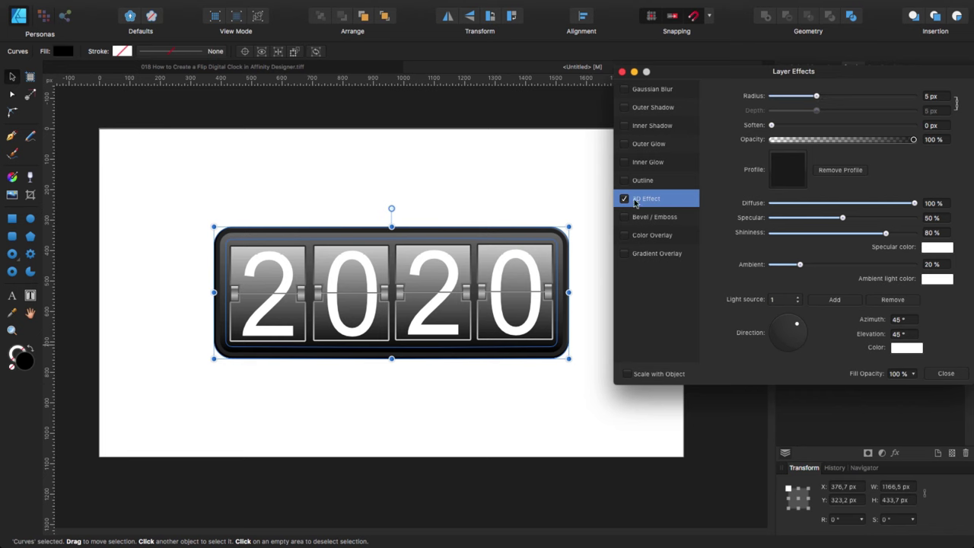
pyautogui.scroll(3, 394, 257)
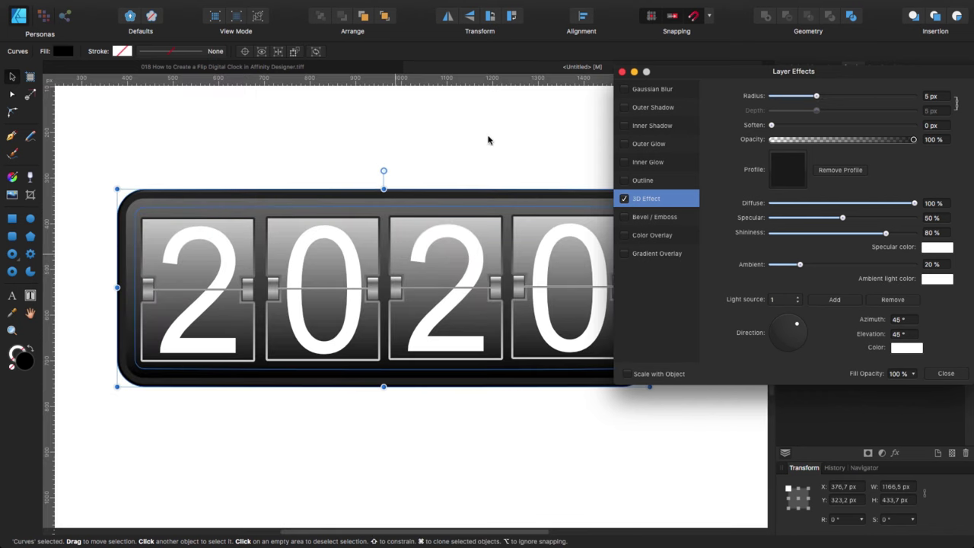
pyautogui.moveTo(487, 161); pyautogui.dragTo(431, 139)
pyautogui.moveTo(816, 98); pyautogui.dragTo(831, 97)
# Aim the frame's 3D effect light from straight above with azimuth 90° and elevation 0°.
pyautogui.moveTo(797, 328)
pyautogui.mouseDown()
pyautogui.moveTo(778, 320)
pyautogui.moveTo(773, 328)
pyautogui.moveTo(788, 319)
pyautogui.mouseUp()
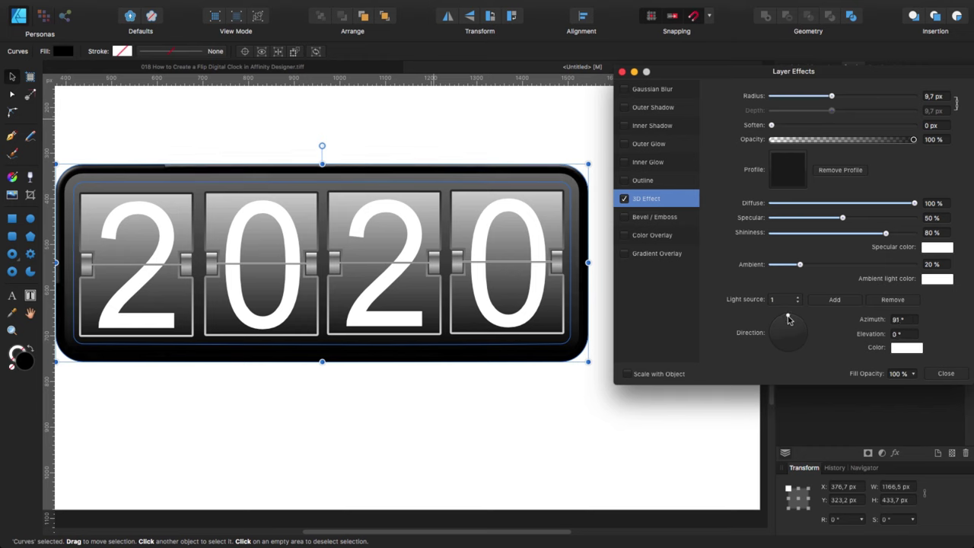
pyautogui.click(899, 320)
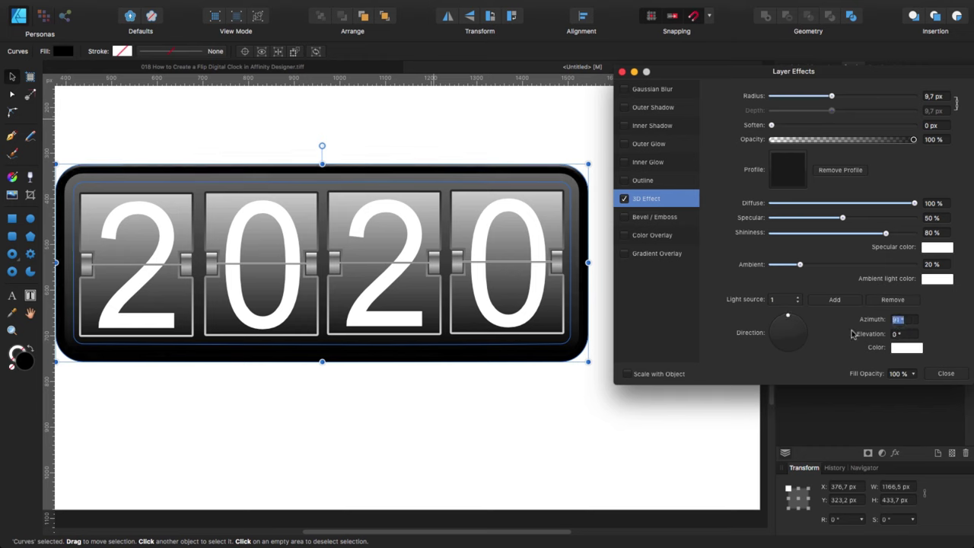
pyautogui.write('90')
pyautogui.press('Return')
# Soften the frame's 3D effect with ambient 14%, diffuse 83%, opacity 84% and soften 1.4 px, and deselect the frame.
pyautogui.moveTo(799, 266)
pyautogui.mouseDown()
pyautogui.moveTo(852, 267)
pyautogui.moveTo(791, 267)
pyautogui.mouseUp()
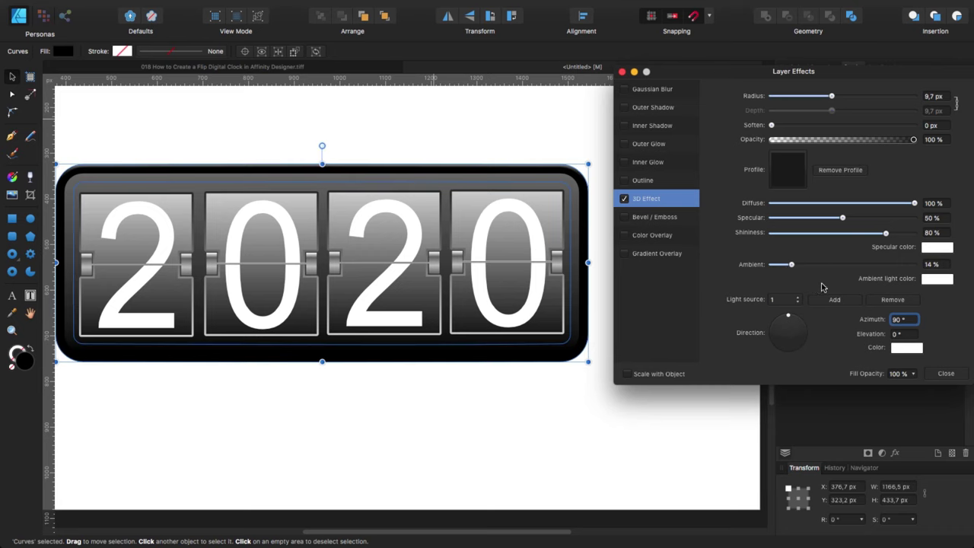
pyautogui.moveTo(916, 204); pyautogui.dragTo(890, 204)
pyautogui.moveTo(913, 139); pyautogui.dragTo(891, 139)
pyautogui.moveTo(771, 125); pyautogui.dragTo(797, 130)
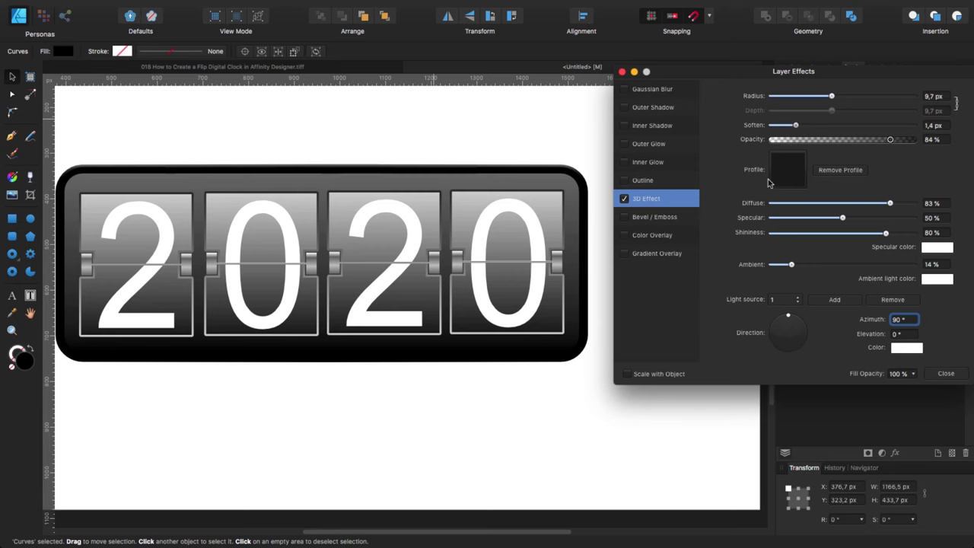
pyautogui.click(946, 374)
pyautogui.click(688, 324)
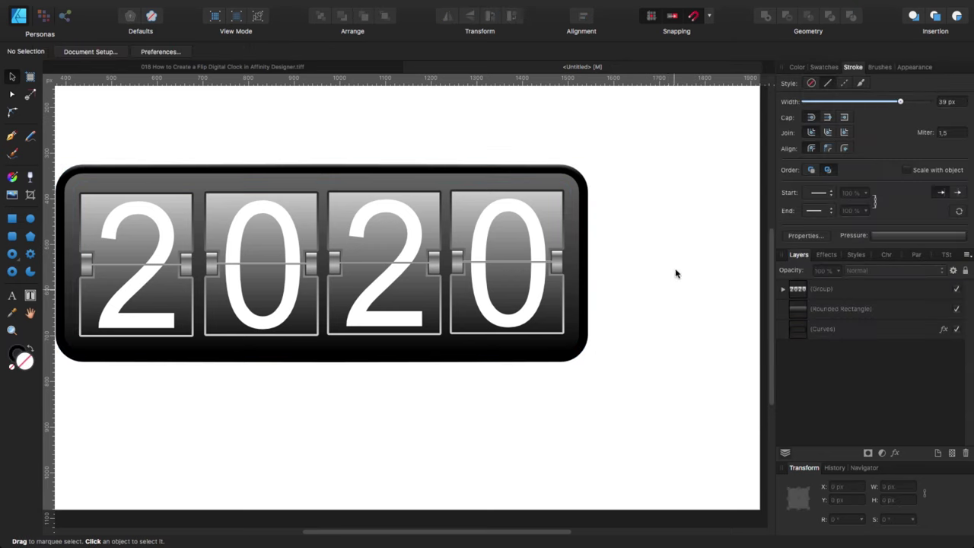
# Group the digit group, the rounded backing rectangle and the outer frame into one clock group.
pyautogui.moveTo(371, 416); pyautogui.dragTo(421, 395)
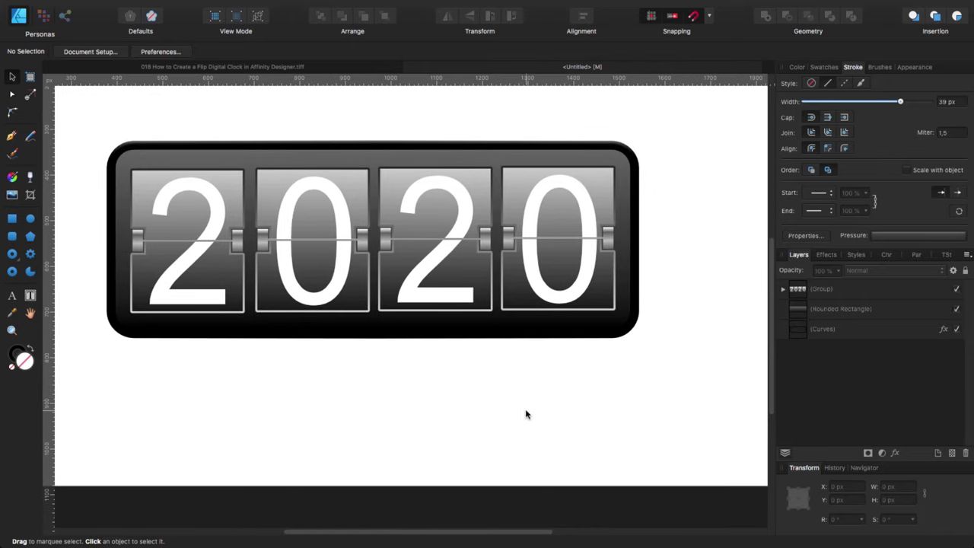
pyautogui.moveTo(76, 108); pyautogui.dragTo(657, 389)
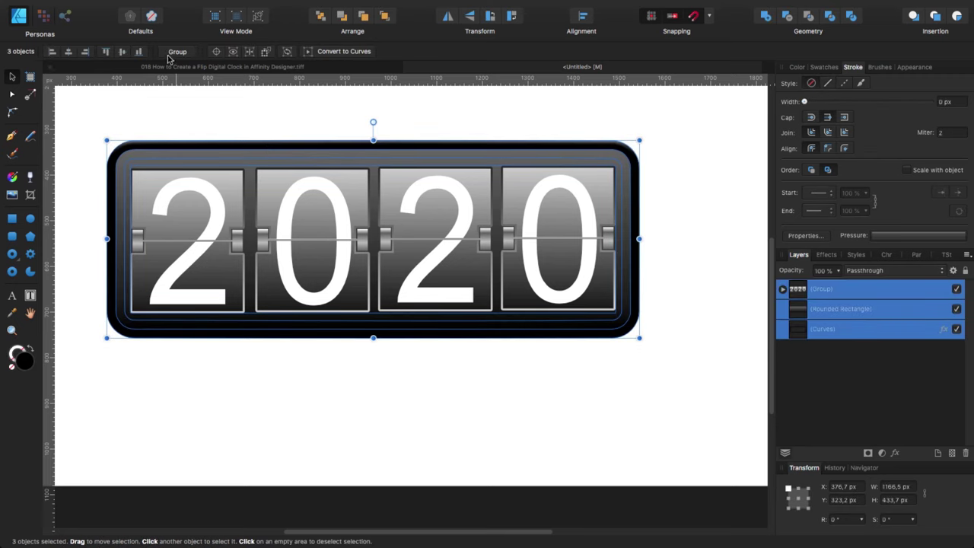
pyautogui.click(176, 51)
# Centre the clock group on the page horizontally and vertically, with both alignments set to Margin.
pyautogui.scroll(-3, 522, 352)
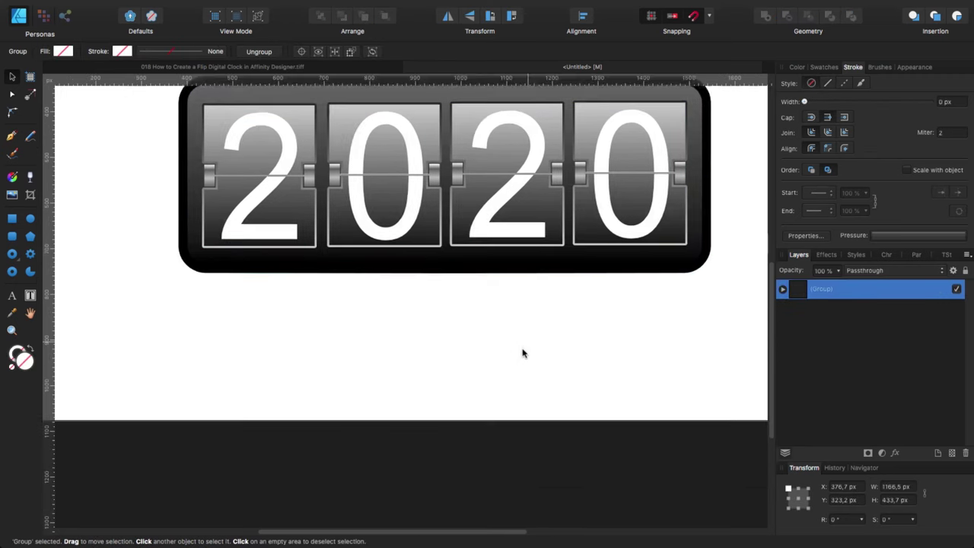
pyautogui.scroll(-5, 485, 383)
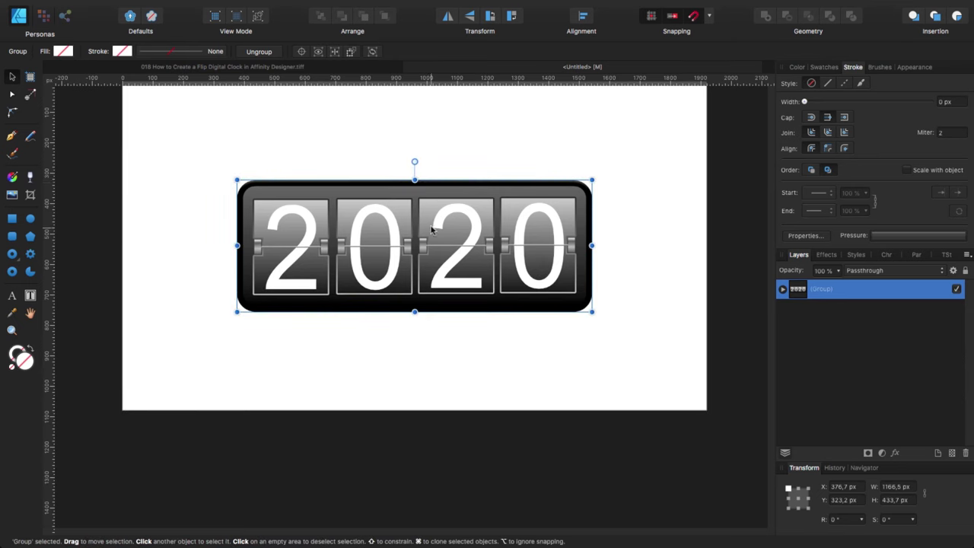
pyautogui.moveTo(431, 230); pyautogui.dragTo(436, 198)
pyautogui.click(582, 16)
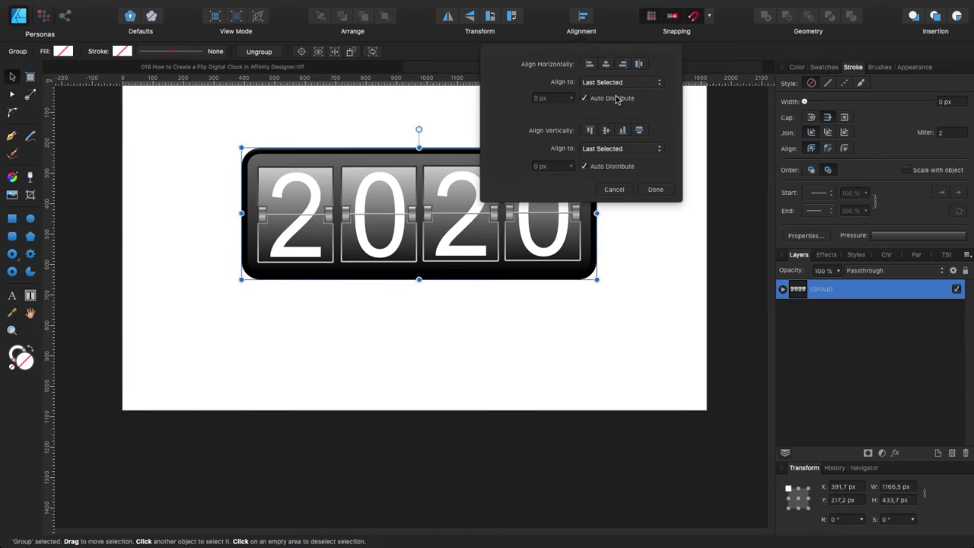
pyautogui.click(609, 82)
pyautogui.click(609, 82)
pyautogui.click(609, 82)
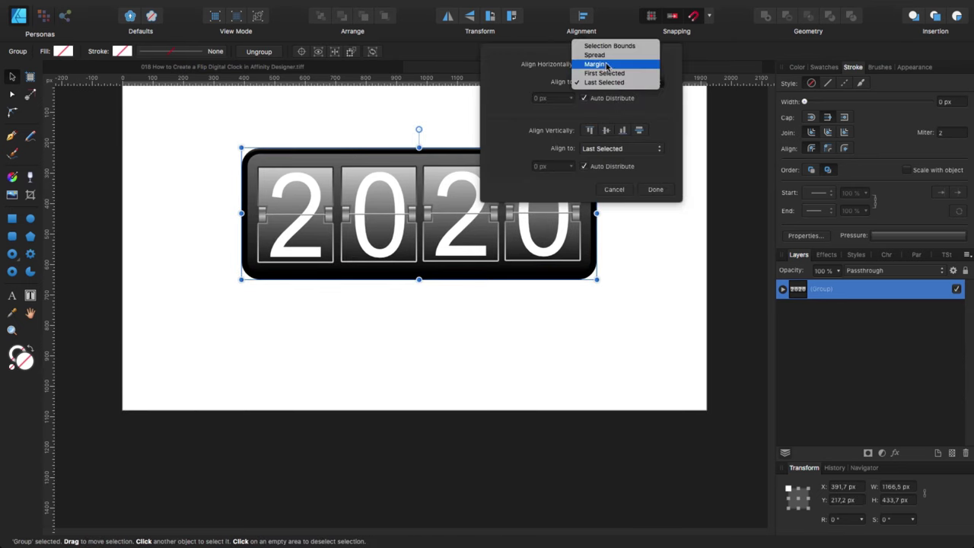
pyautogui.click(607, 65)
pyautogui.click(614, 150)
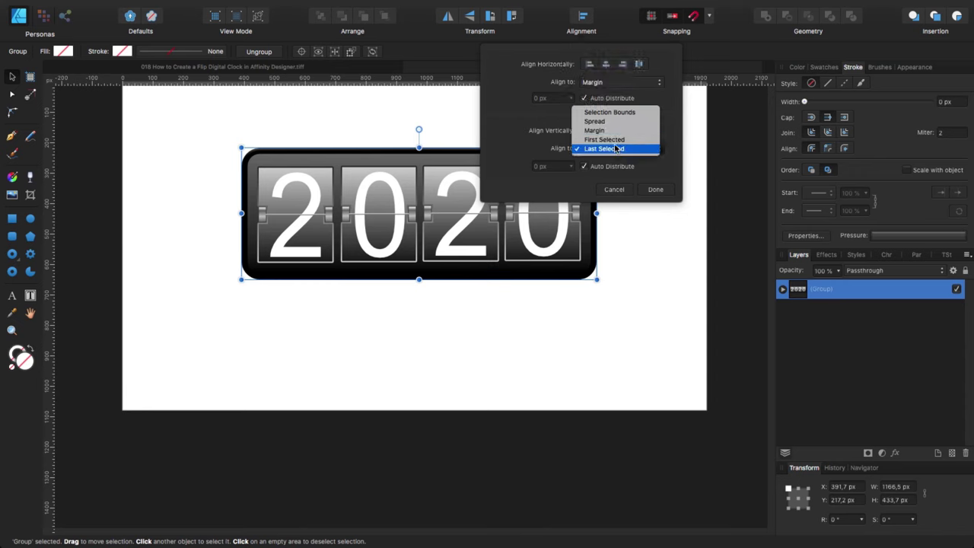
pyautogui.click(623, 129)
pyautogui.click(607, 65)
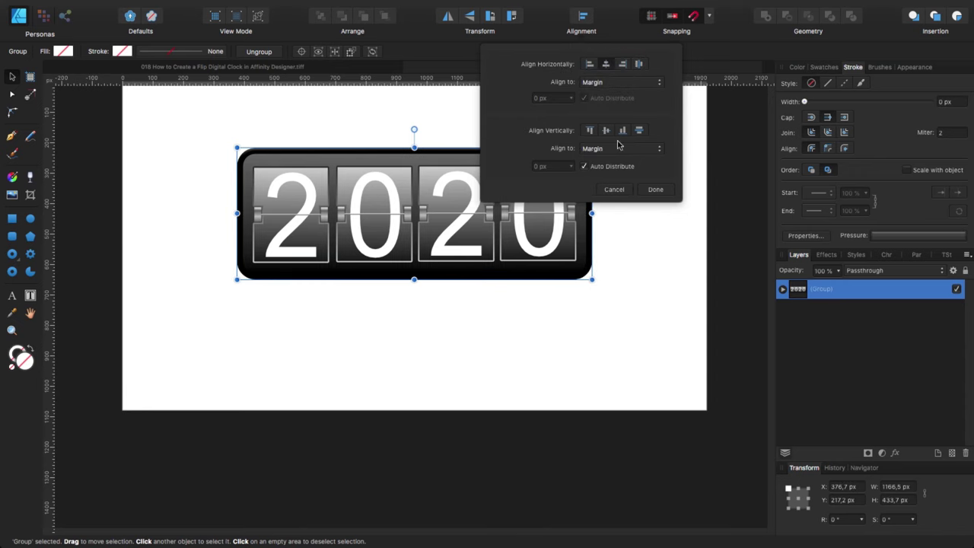
pyautogui.click(607, 130)
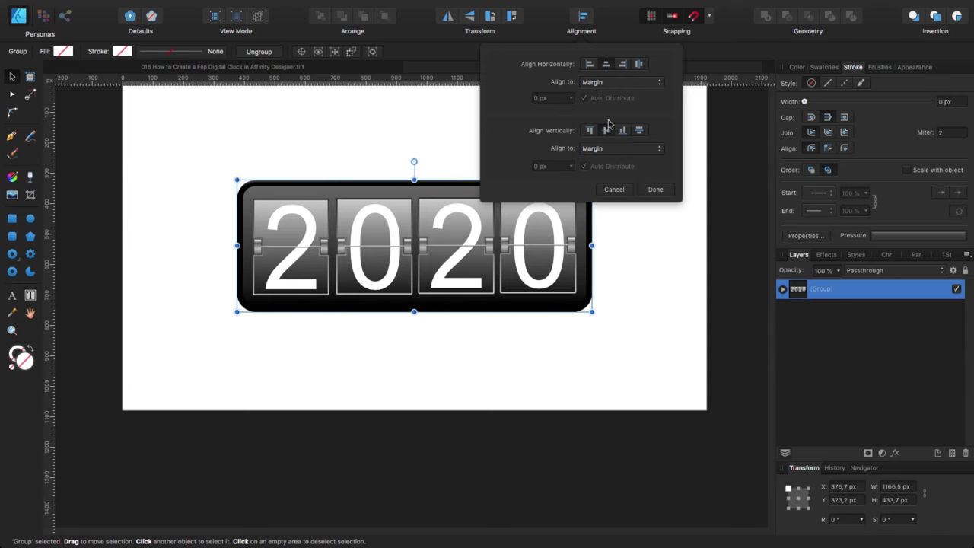
pyautogui.click(655, 190)
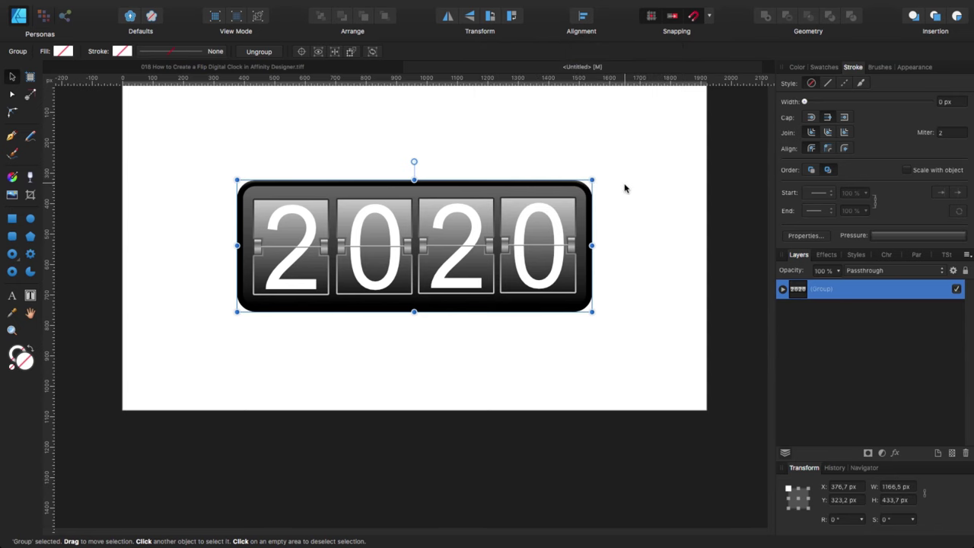
# Draw a background rectangle about 1897 × 1080 px over the page.
pyautogui.moveTo(626, 187); pyautogui.dragTo(611, 246)
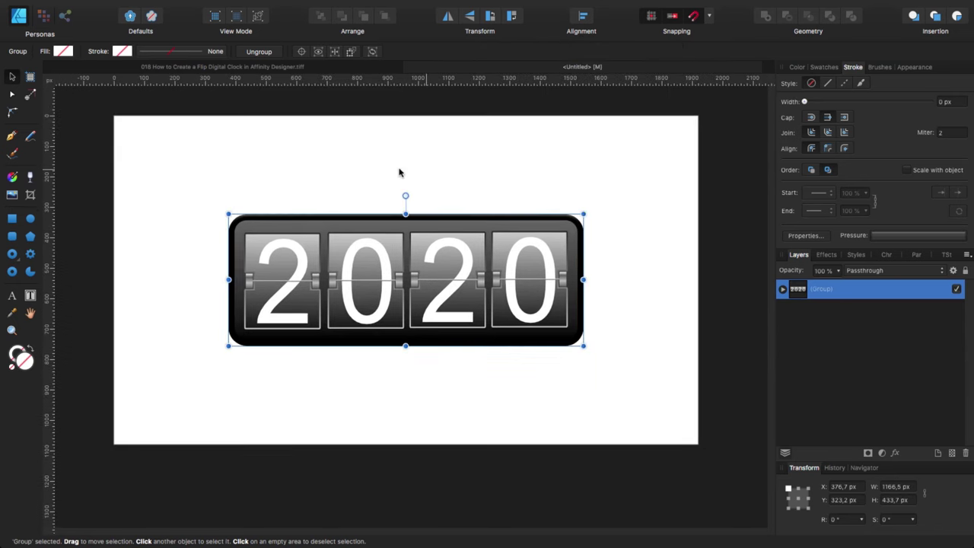
pyautogui.click(207, 161)
pyautogui.click(11, 218)
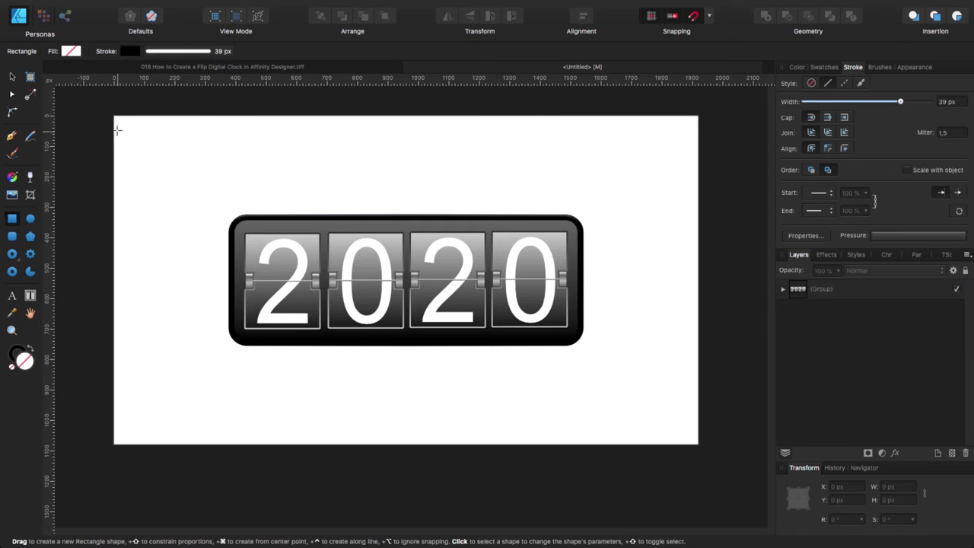
pyautogui.moveTo(115, 116); pyautogui.dragTo(694, 443)
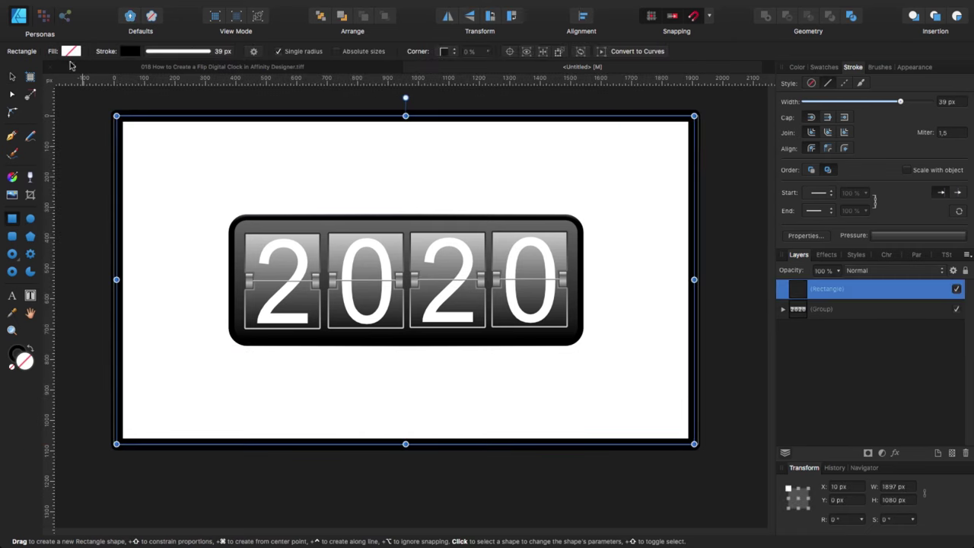
# Set the background rectangle's stroke width to 0 px and fill it with the tan swatch Vintage Logo Design #06 Final #03 4.
pyautogui.click(155, 52)
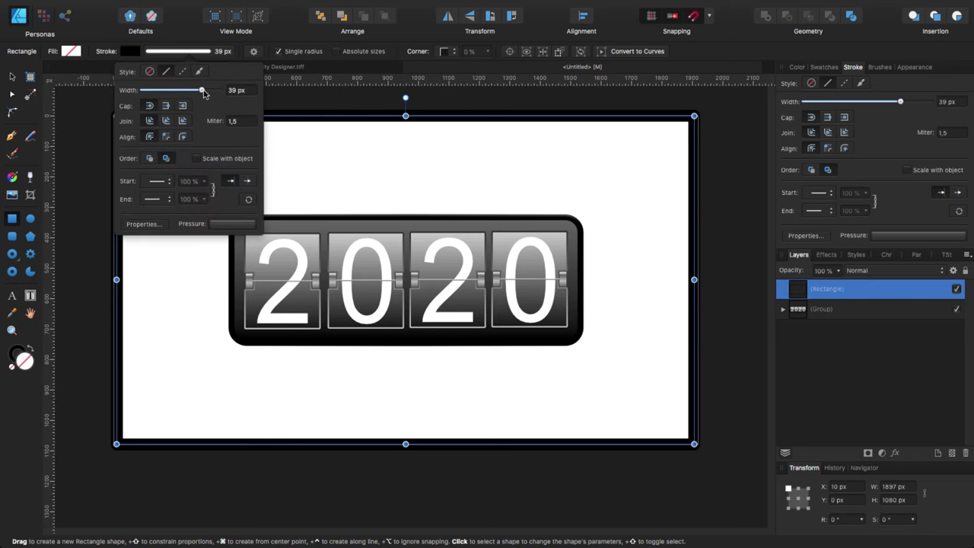
pyautogui.moveTo(210, 89); pyautogui.dragTo(107, 99)
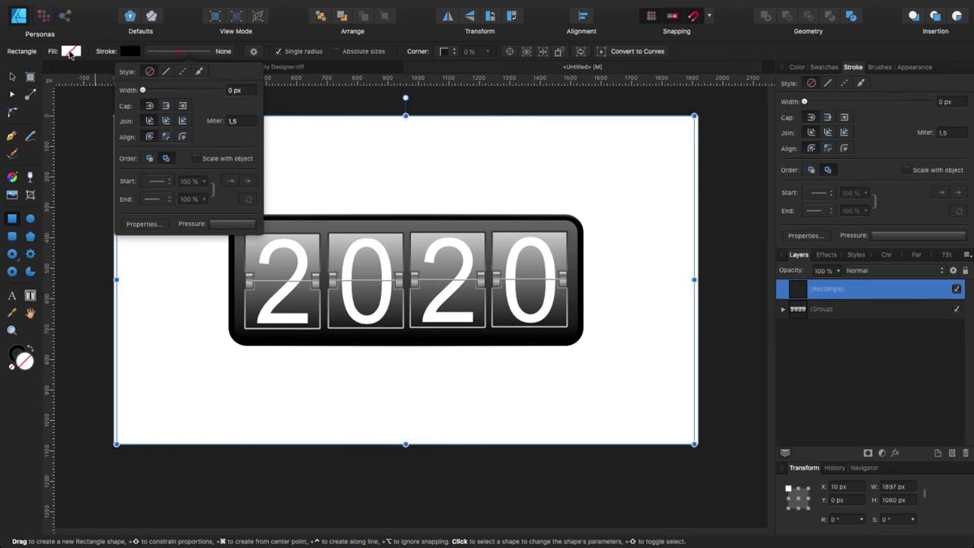
pyautogui.click(70, 52)
pyautogui.click(82, 65)
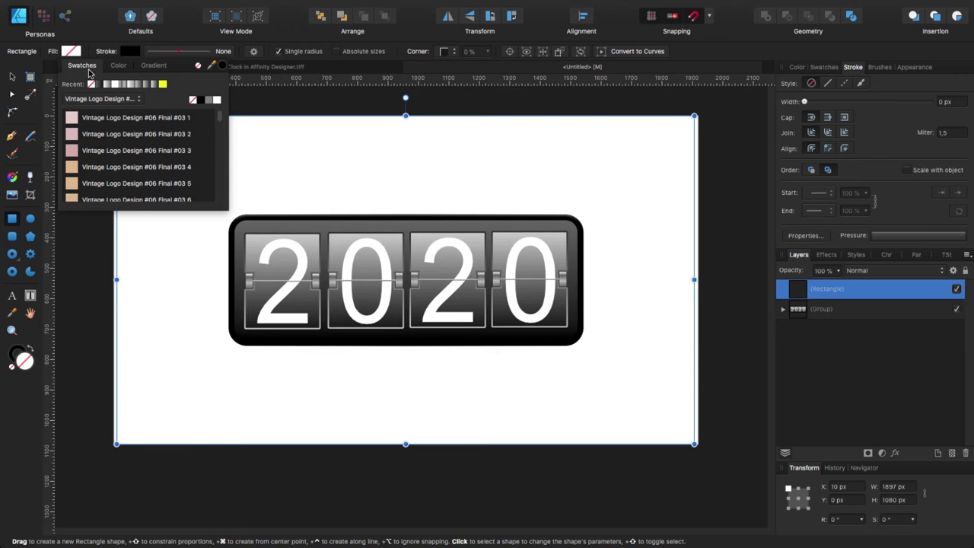
pyautogui.click(79, 168)
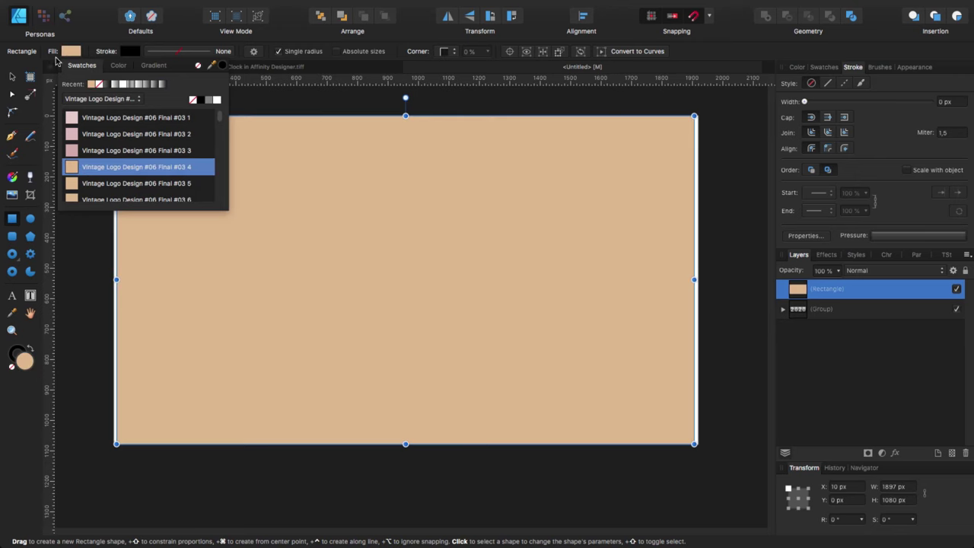
# Send the tan rectangle behind the clock, stretch it from X 0 px to a width of 1930 px, and deselect it.
pyautogui.click(12, 76)
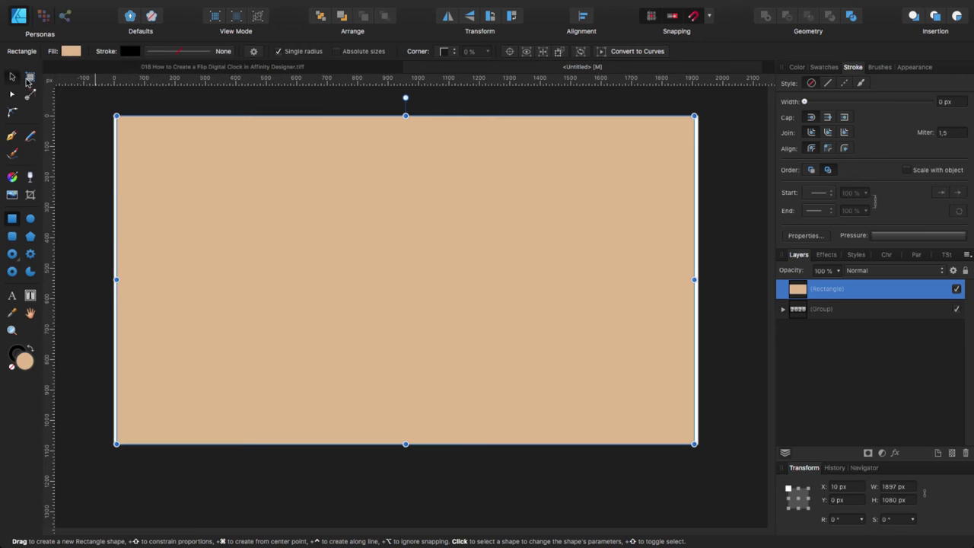
pyautogui.click(319, 16)
pyautogui.moveTo(115, 279); pyautogui.dragTo(113, 279)
pyautogui.moveTo(404, 116); pyautogui.dragTo(404, 115)
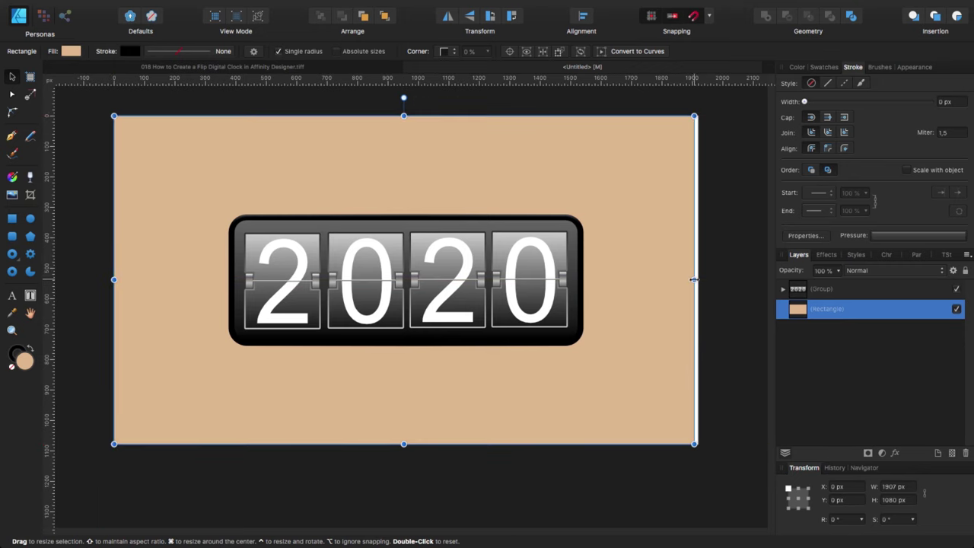
pyautogui.moveTo(694, 280); pyautogui.dragTo(700, 279)
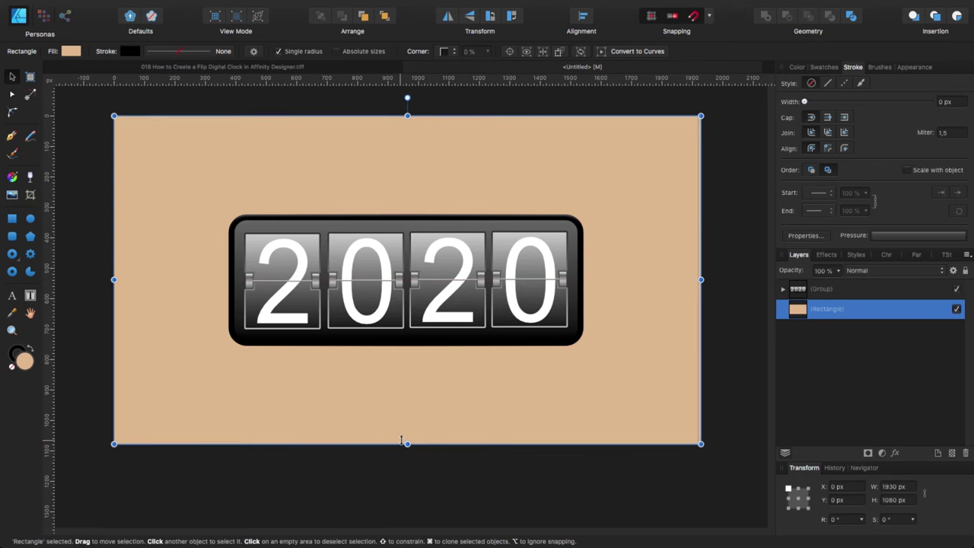
pyautogui.moveTo(407, 444); pyautogui.dragTo(407, 444)
pyautogui.click(449, 506)
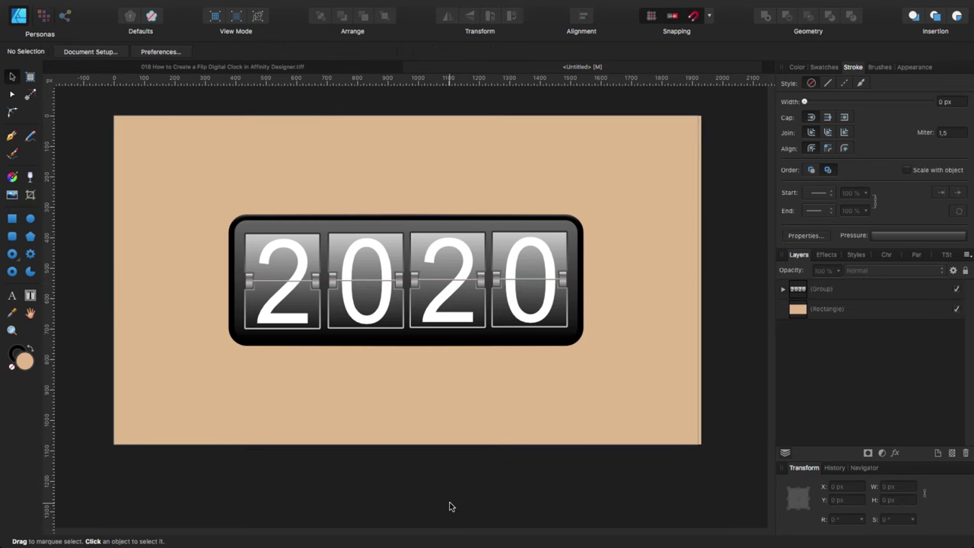